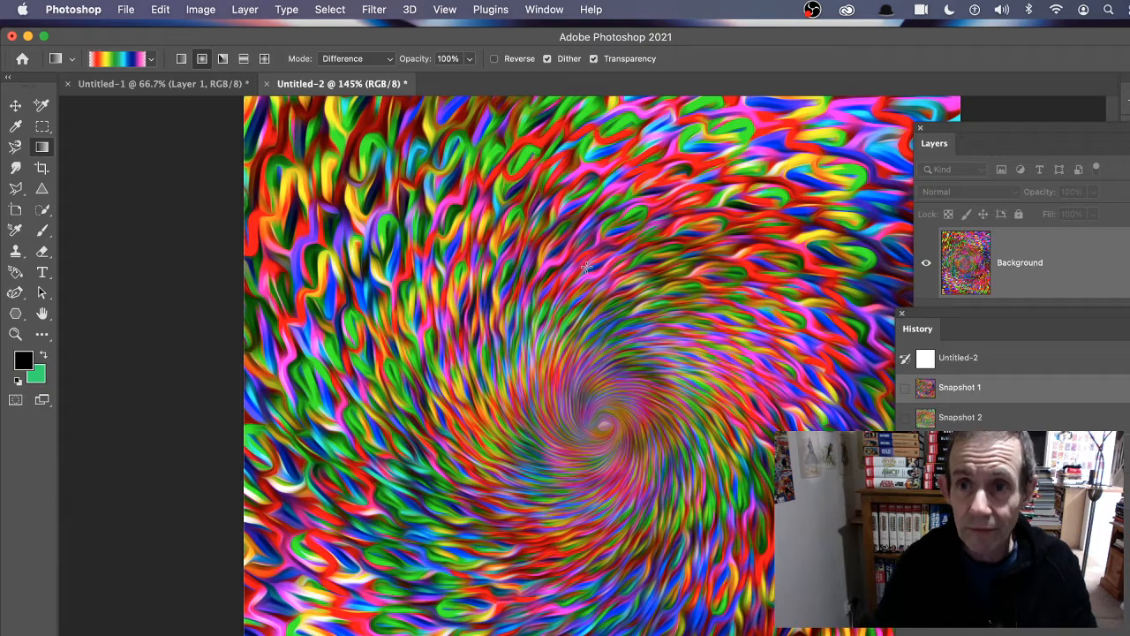
# - Roll the Untitled-1 document back to its New history state and enter Quick Mask mode
pyautogui.click(152, 85)
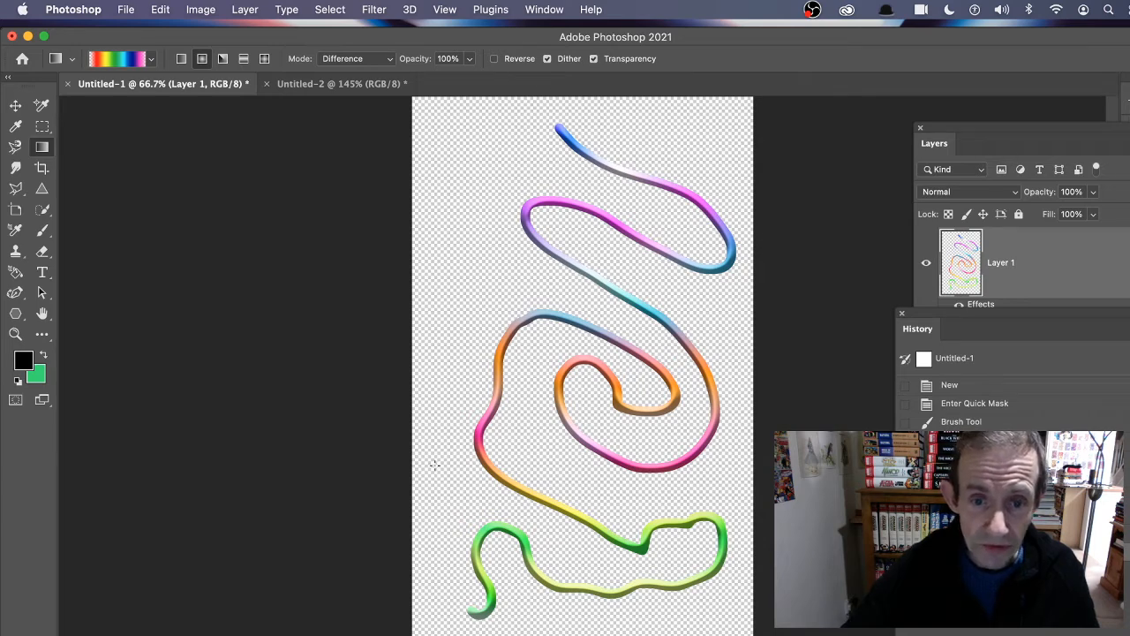
pyautogui.click(961, 388)
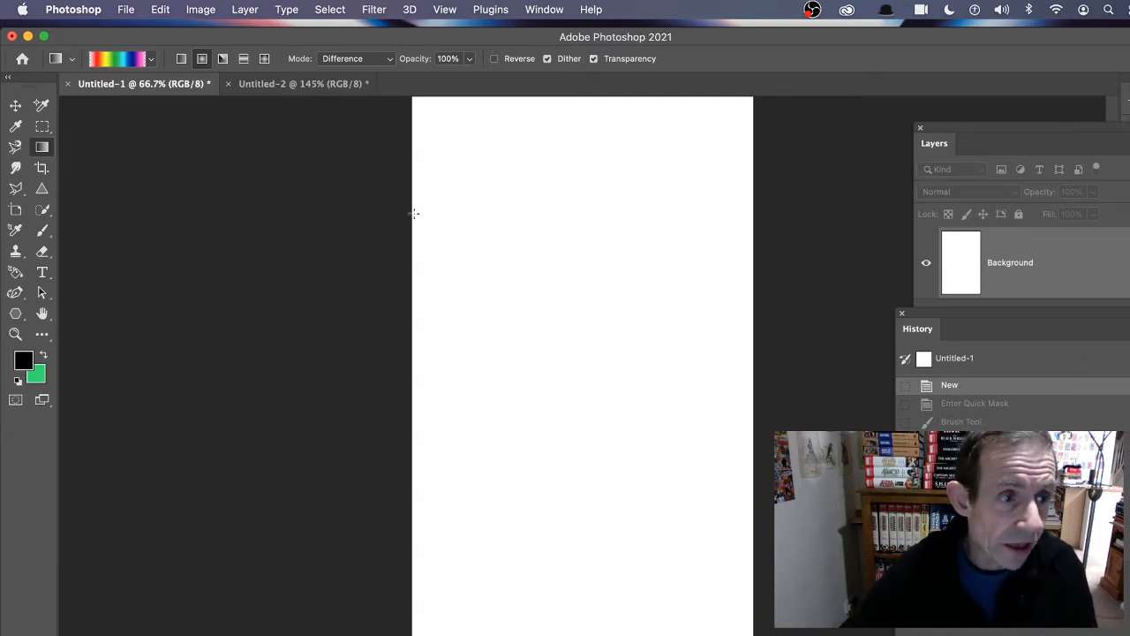
pyautogui.click(16, 401)
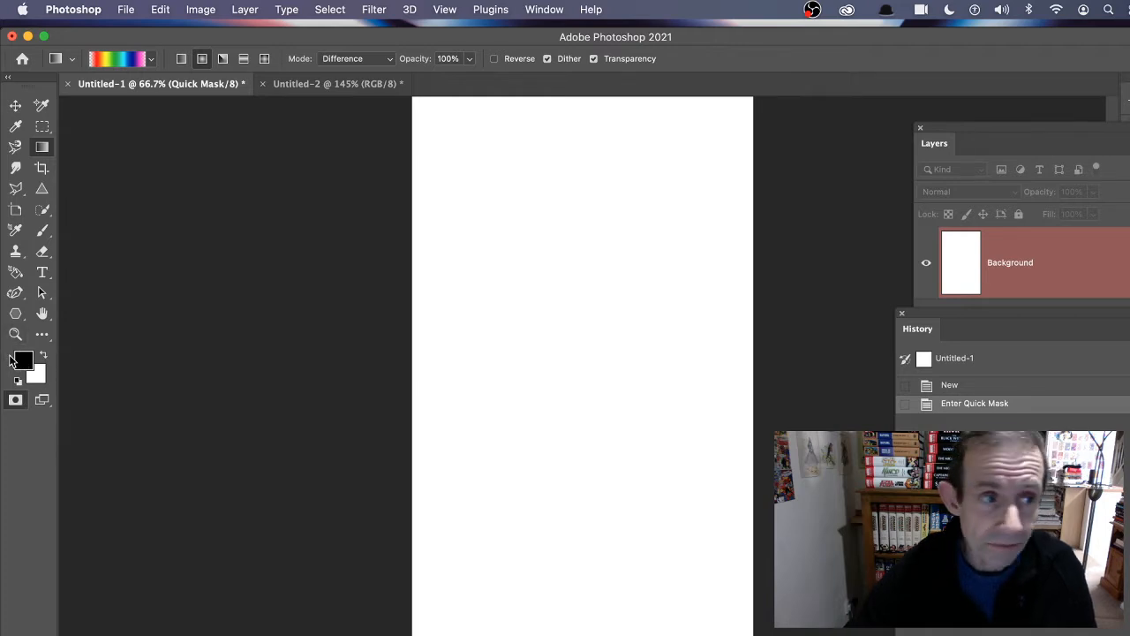
# - Activate the Brush tool with the Hard Round brush at 35 px and 100% hardness
pyautogui.click(45, 235)
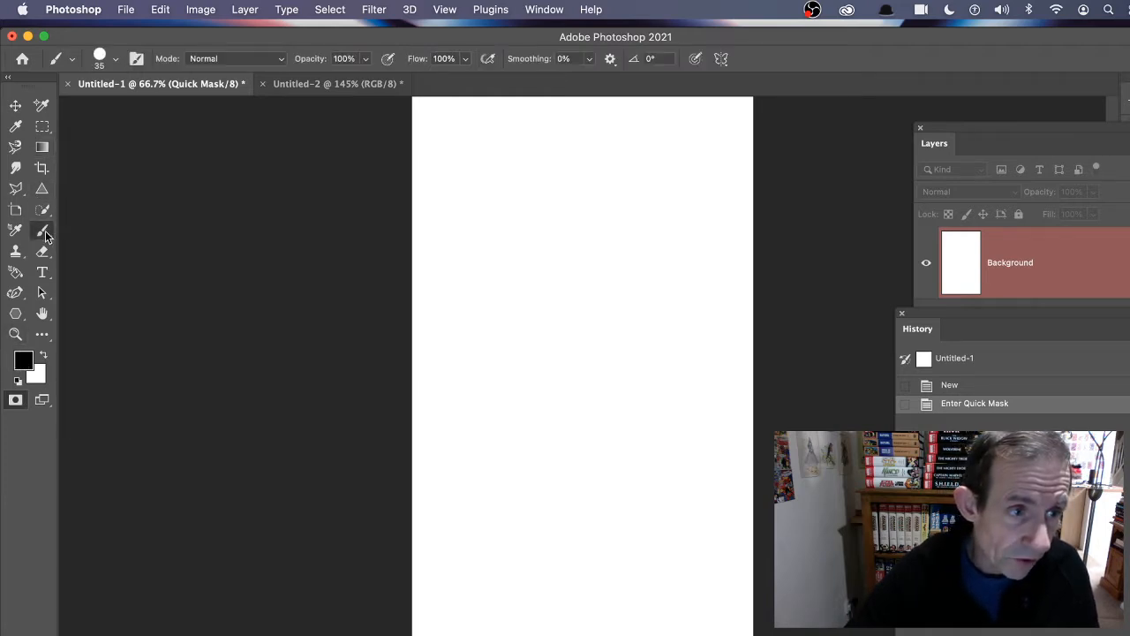
pyautogui.click(74, 62)
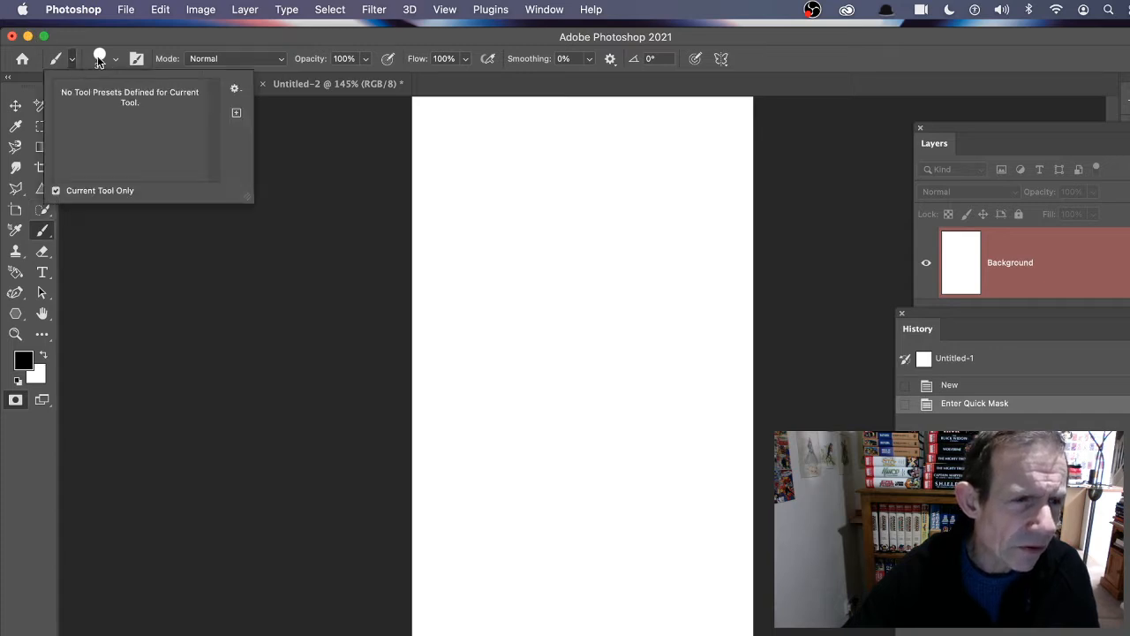
pyautogui.click(162, 44)
pyautogui.click(115, 62)
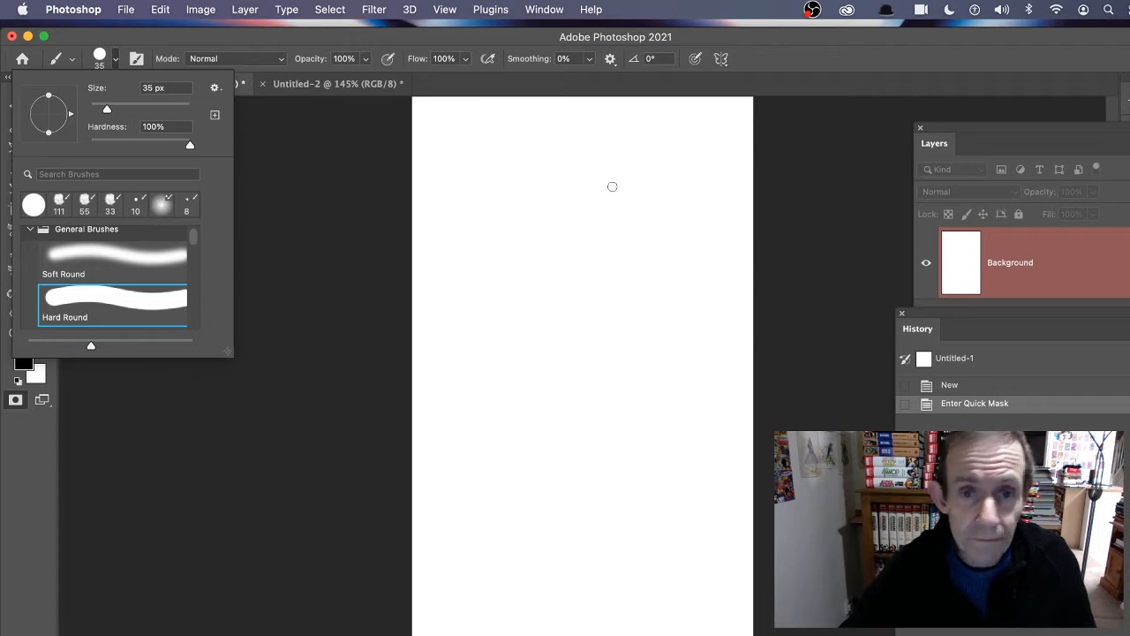
pyautogui.moveTo(608, 139)
pyautogui.mouseDown()
pyautogui.moveTo(681, 232)
pyautogui.moveTo(550, 161)
pyautogui.moveTo(651, 252)
pyautogui.moveTo(640, 273)
pyautogui.moveTo(541, 178)
pyautogui.moveTo(538, 203)
pyautogui.moveTo(617, 279)
pyautogui.moveTo(584, 269)
pyautogui.moveTo(503, 187)
pyautogui.moveTo(563, 266)
pyautogui.moveTo(518, 255)
pyautogui.moveTo(490, 296)
pyautogui.mouseUp()
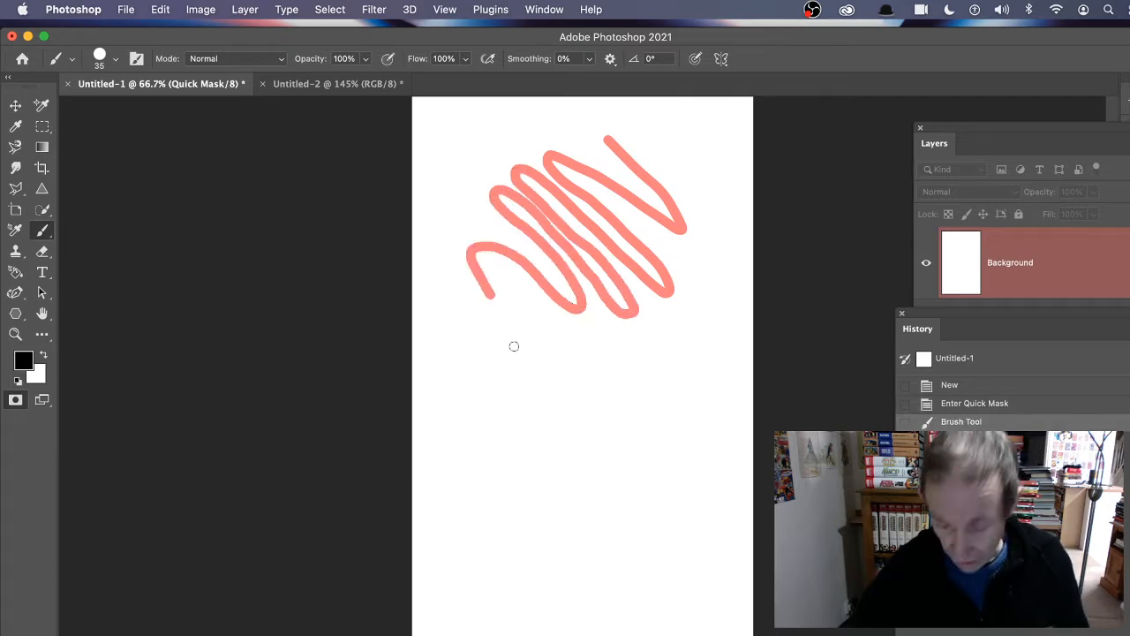
pyautogui.press('super+z')
pyautogui.moveTo(565, 166)
pyautogui.mouseDown()
pyautogui.moveTo(614, 157)
pyautogui.moveTo(607, 200)
pyautogui.moveTo(512, 268)
pyautogui.moveTo(550, 290)
pyautogui.moveTo(613, 265)
pyautogui.moveTo(611, 292)
pyautogui.moveTo(440, 387)
pyautogui.moveTo(494, 396)
pyautogui.moveTo(542, 374)
pyautogui.moveTo(580, 379)
pyautogui.moveTo(428, 473)
pyautogui.moveTo(508, 467)
pyautogui.moveTo(432, 523)
pyautogui.moveTo(475, 538)
pyautogui.moveTo(431, 579)
pyautogui.mouseUp()
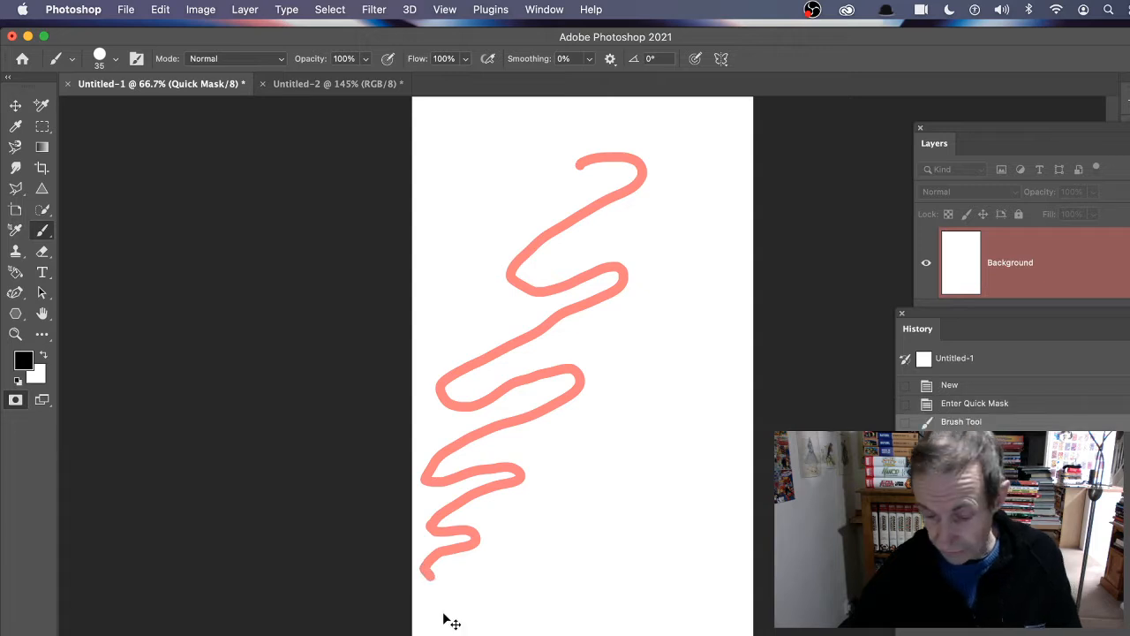
pyautogui.press('super+z')
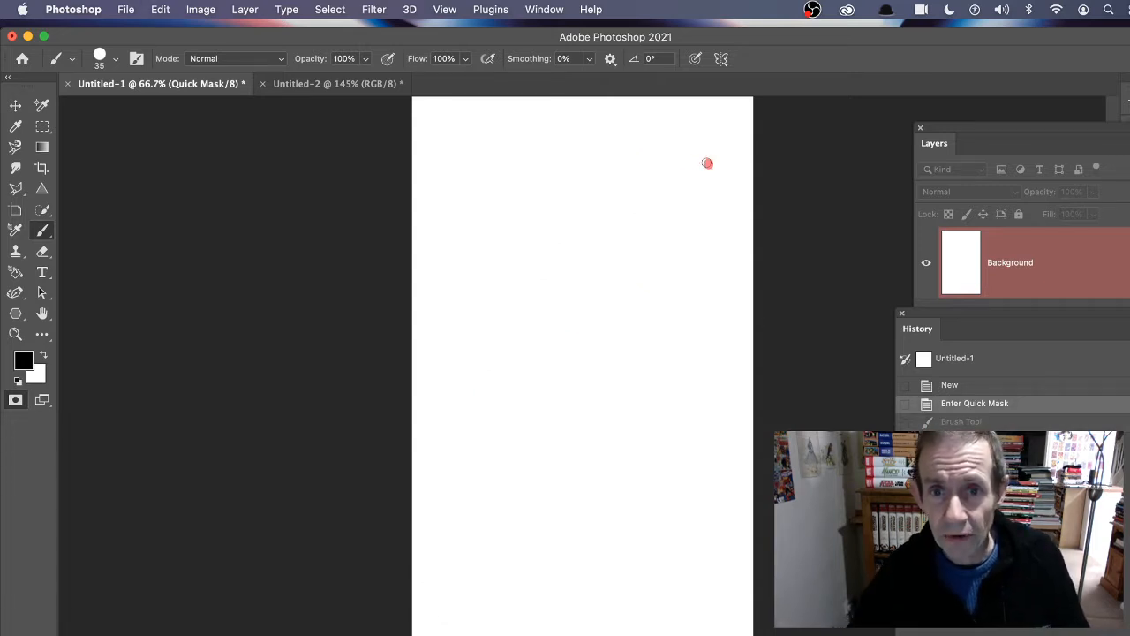
# - Paint one continuous zigzag line in the mask, narrowing from the canvas's upper right to its lower left, without any stray marks
pyautogui.moveTo(708, 164)
pyautogui.mouseDown()
pyautogui.moveTo(652, 157)
pyautogui.moveTo(691, 192)
pyautogui.moveTo(573, 196)
pyautogui.moveTo(658, 269)
pyautogui.moveTo(546, 253)
pyautogui.moveTo(618, 297)
pyautogui.moveTo(613, 317)
pyautogui.moveTo(553, 330)
pyautogui.moveTo(583, 362)
pyautogui.moveTo(536, 378)
pyautogui.moveTo(547, 409)
pyautogui.moveTo(496, 452)
pyautogui.moveTo(496, 492)
pyautogui.moveTo(455, 571)
pyautogui.mouseUp()
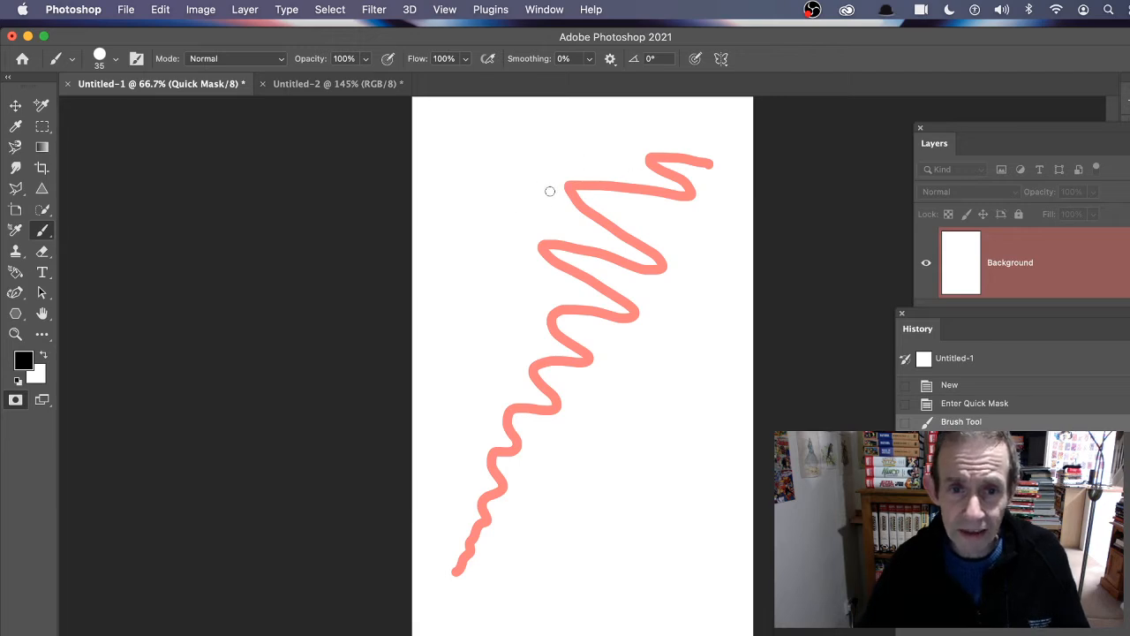
pyautogui.moveTo(542, 192); pyautogui.dragTo(555, 212)
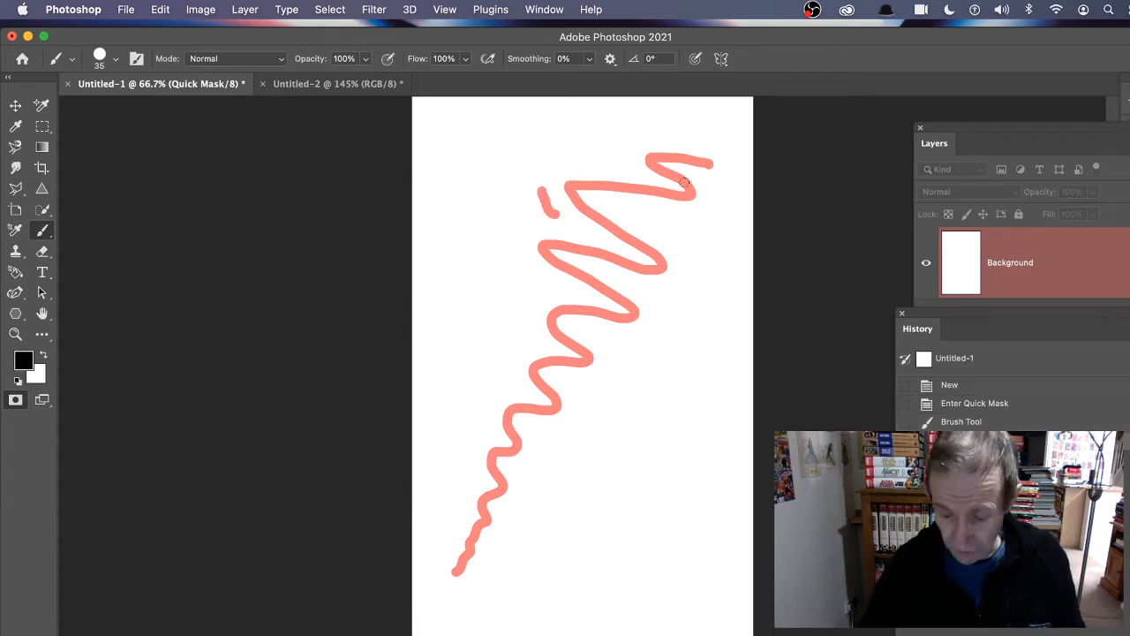
pyautogui.press('cmd+z')
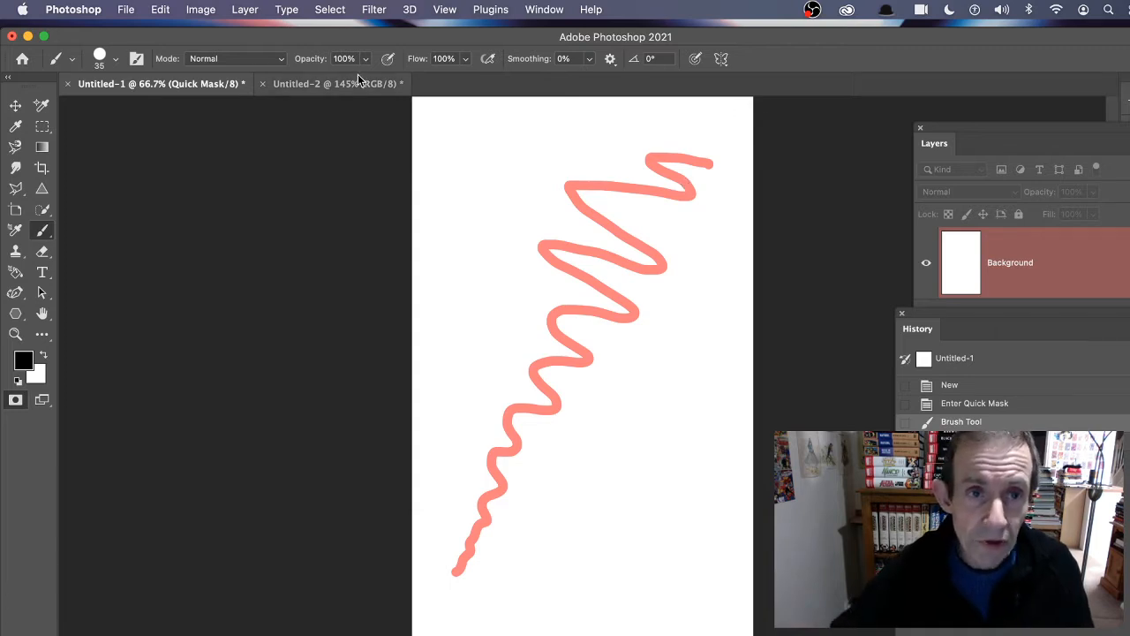
# - Leave Quick Mask mode and invert the selection so only the painted zigzag is selected
pyautogui.click(16, 401)
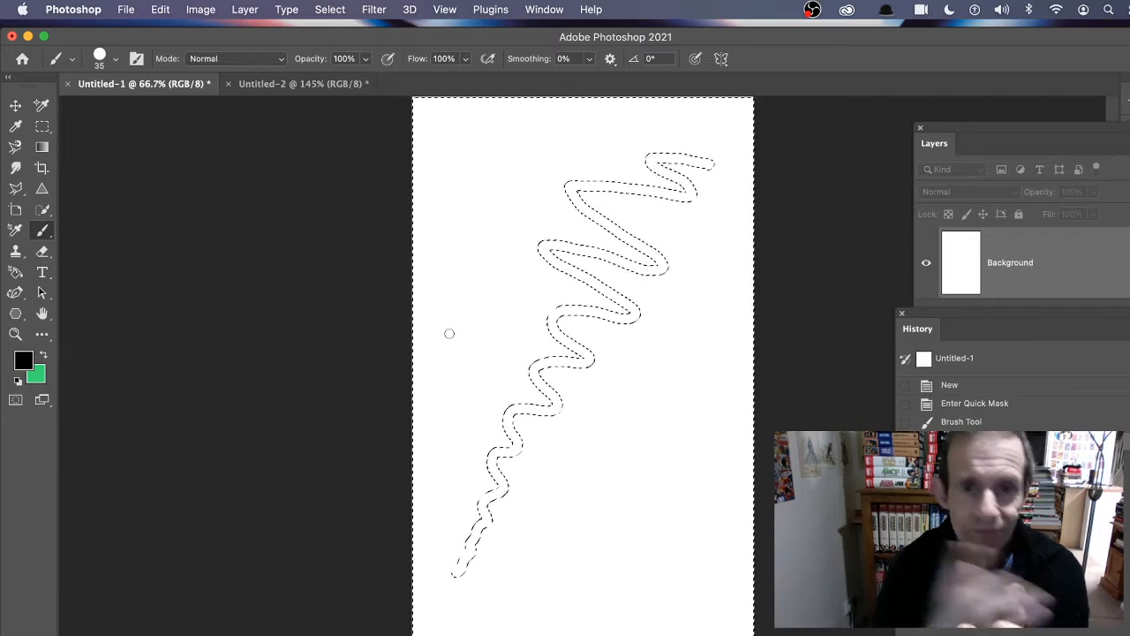
pyautogui.click(329, 11)
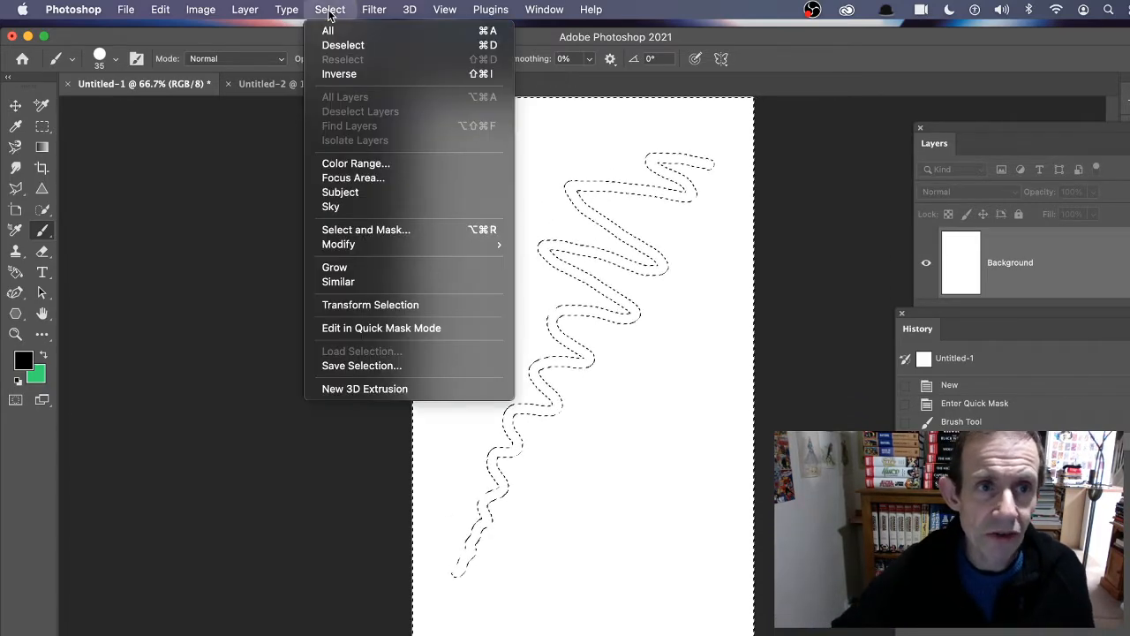
pyautogui.click(339, 74)
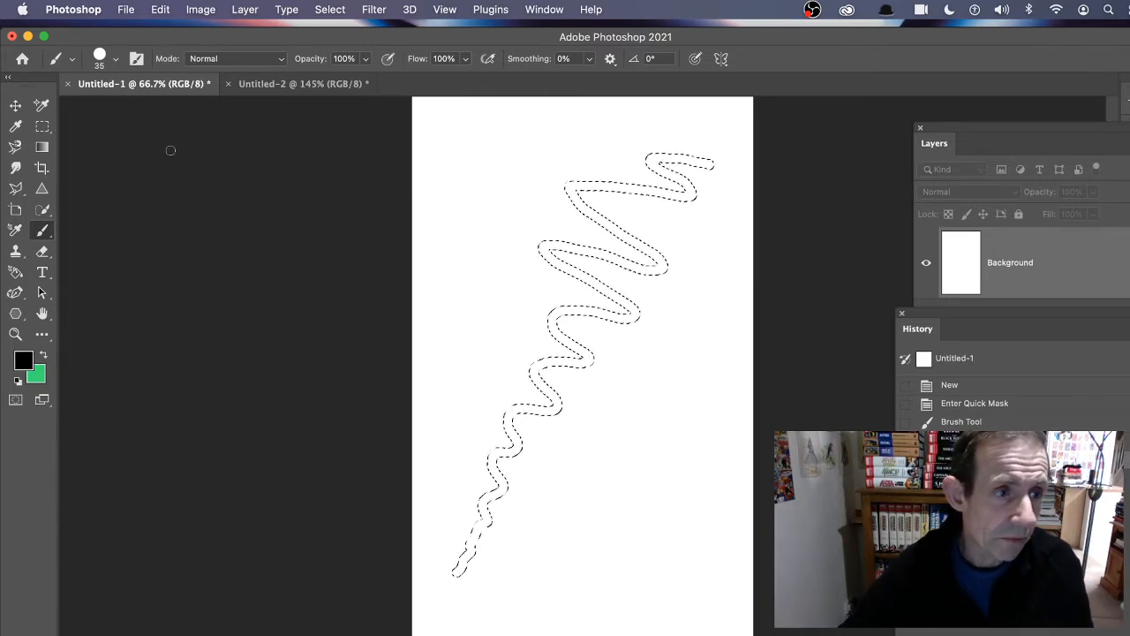
# - Fill the zigzag selection with several overlapping rainbow radial gradients in Difference mode at 100% opacity
pyautogui.click(42, 149)
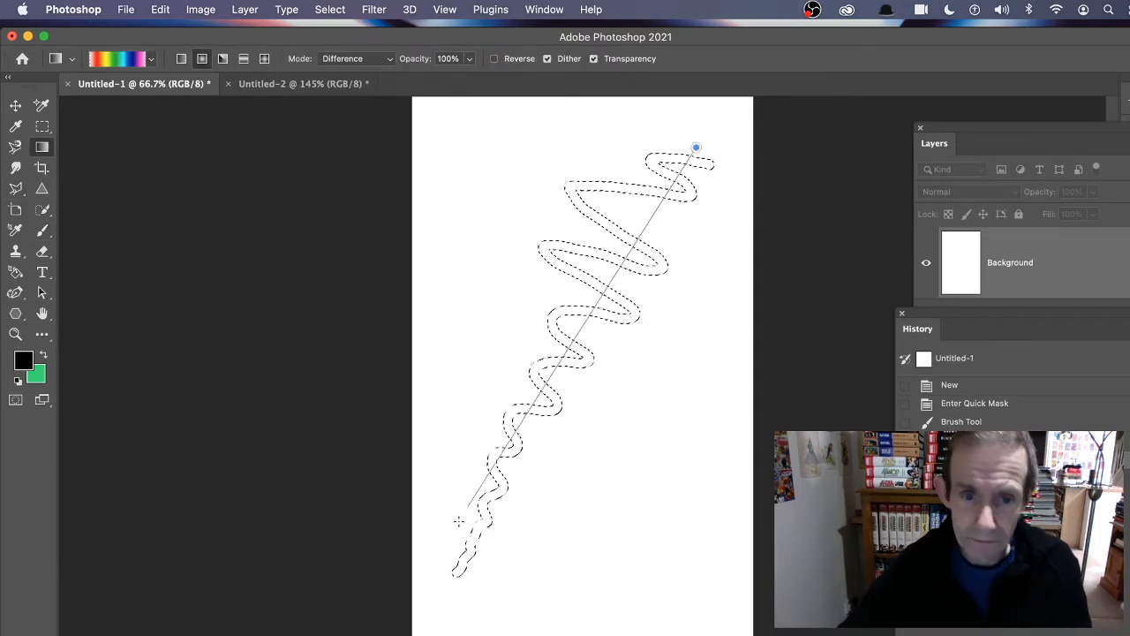
pyautogui.moveTo(453, 572); pyautogui.dragTo(455, 571)
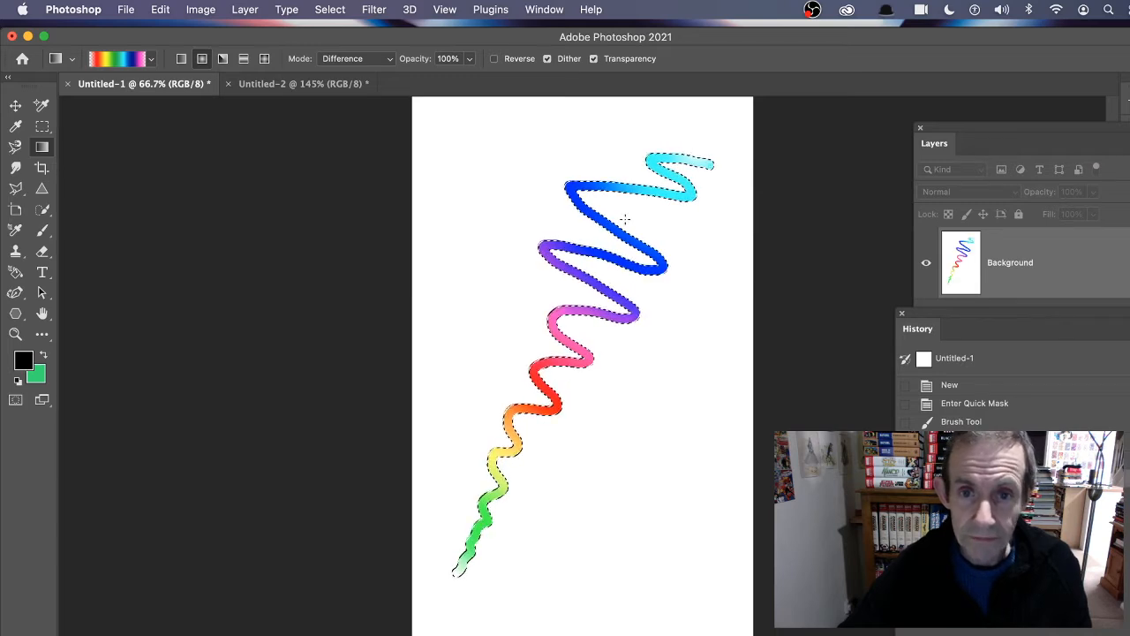
pyautogui.moveTo(654, 398); pyautogui.dragTo(655, 397)
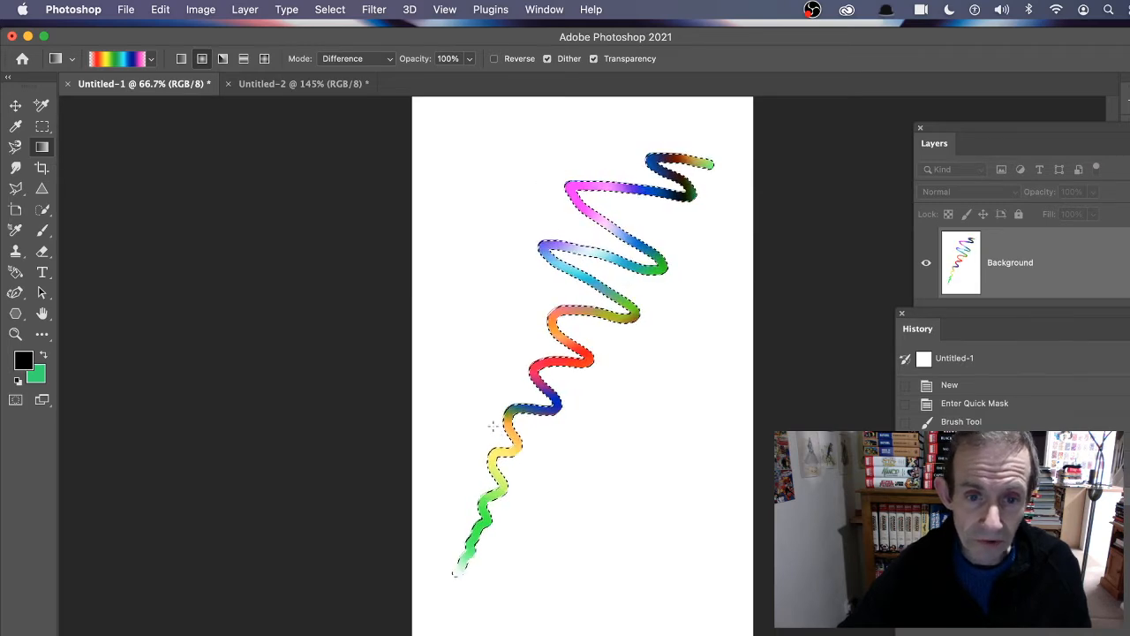
pyautogui.moveTo(528, 399); pyautogui.dragTo(648, 337)
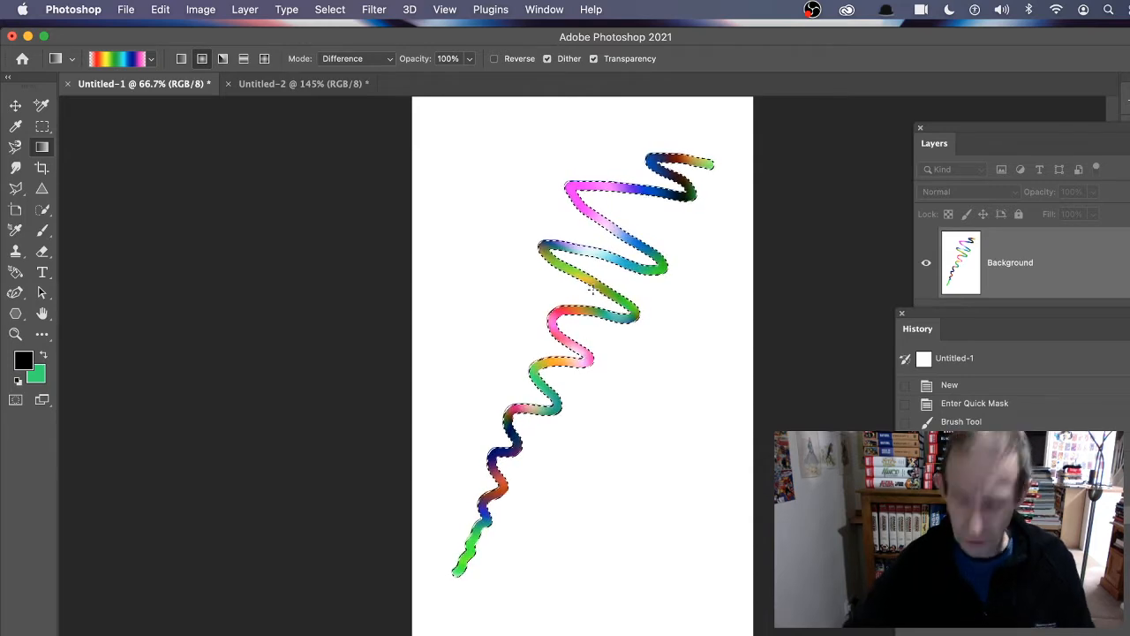
# - Copy the gradient-filled zigzag and paste it onto its own layer
pyautogui.click(156, 10)
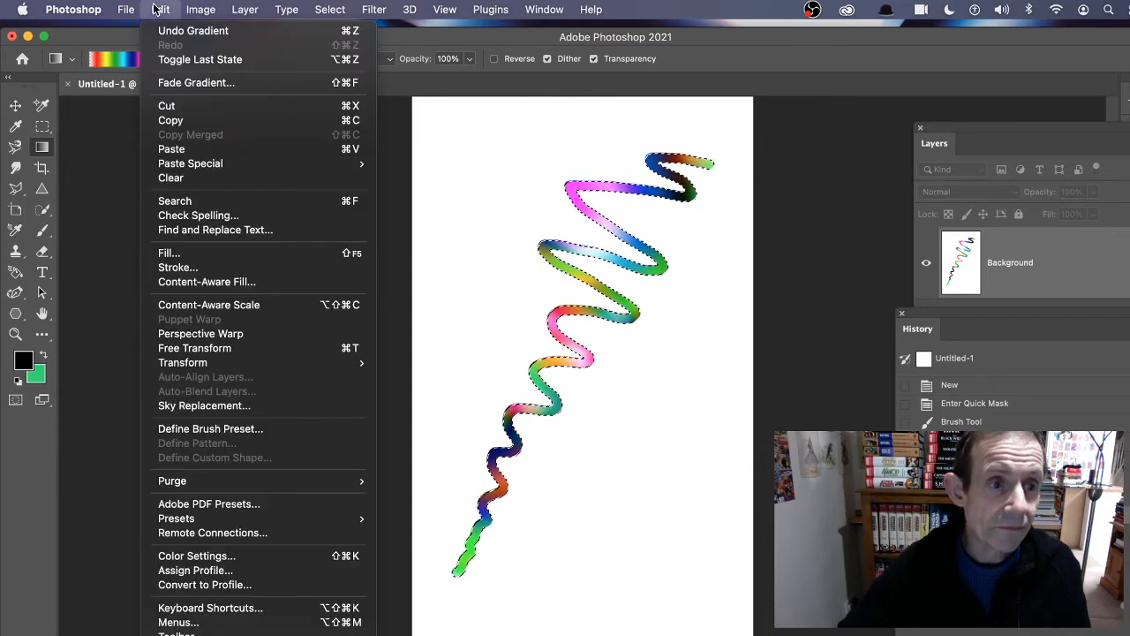
pyautogui.click(185, 121)
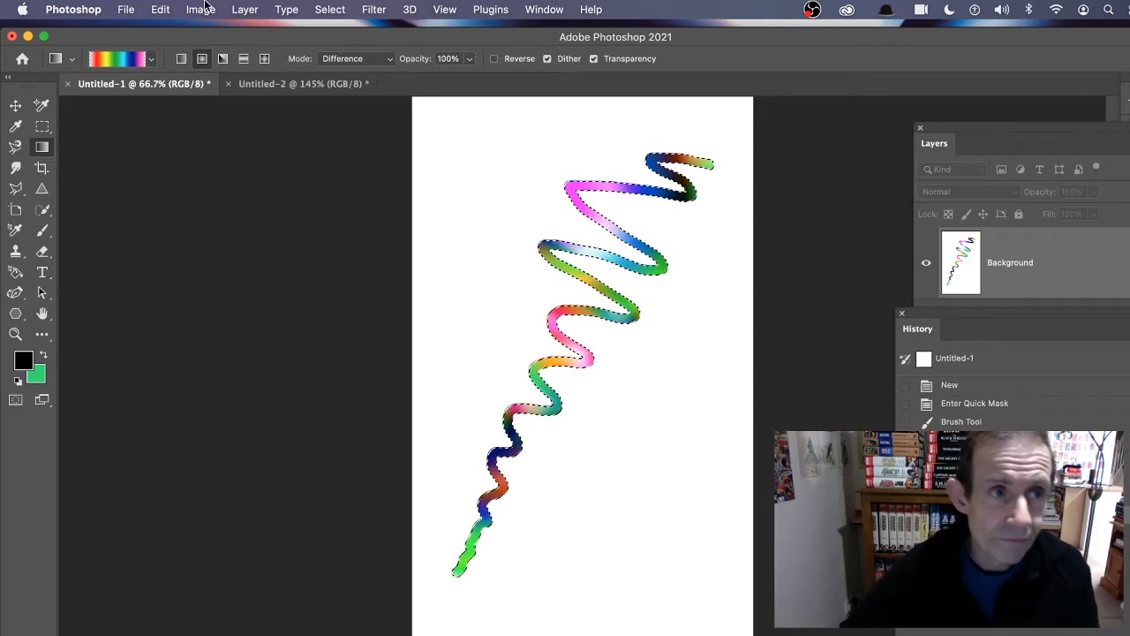
pyautogui.click(160, 9)
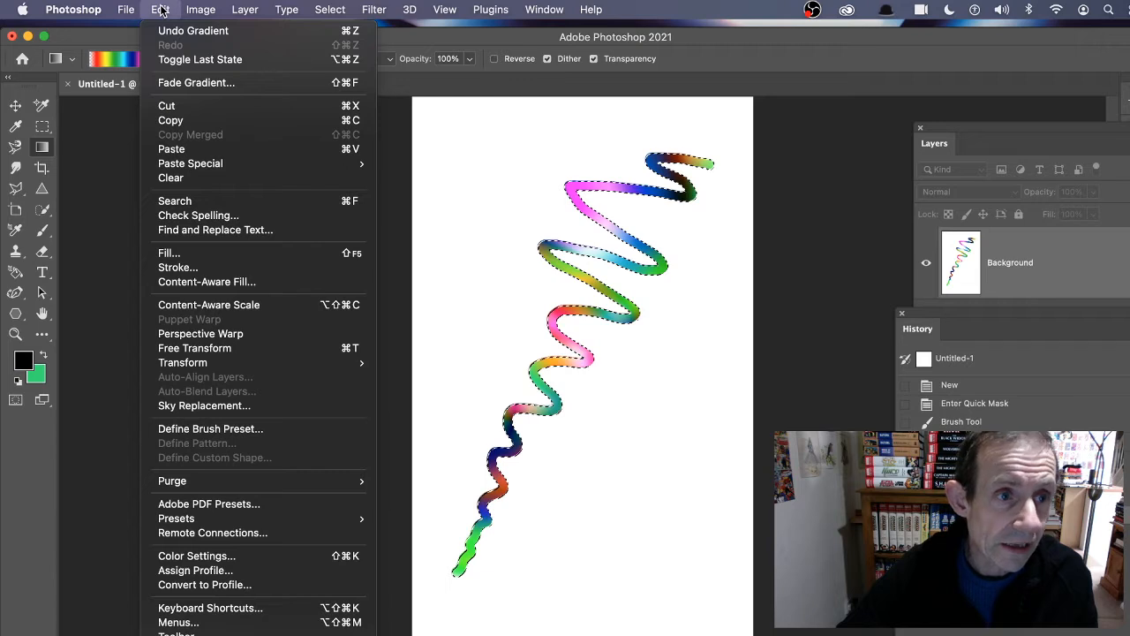
pyautogui.click(173, 148)
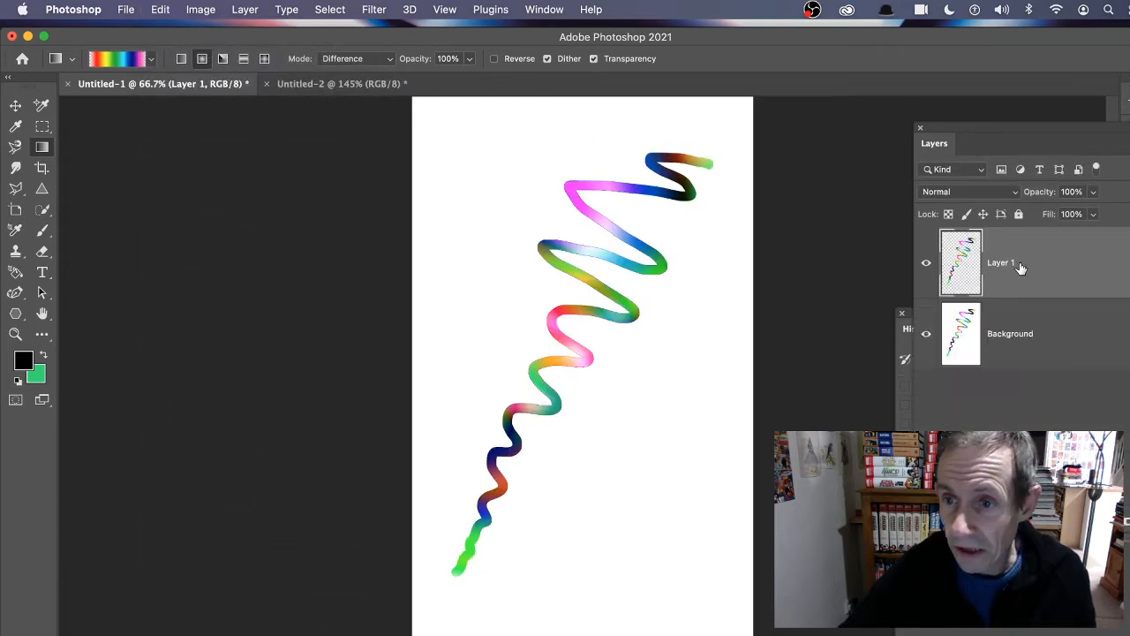
# - Delete the Background layer, leaving the zigzag on transparency
pyautogui.click(542, 11)
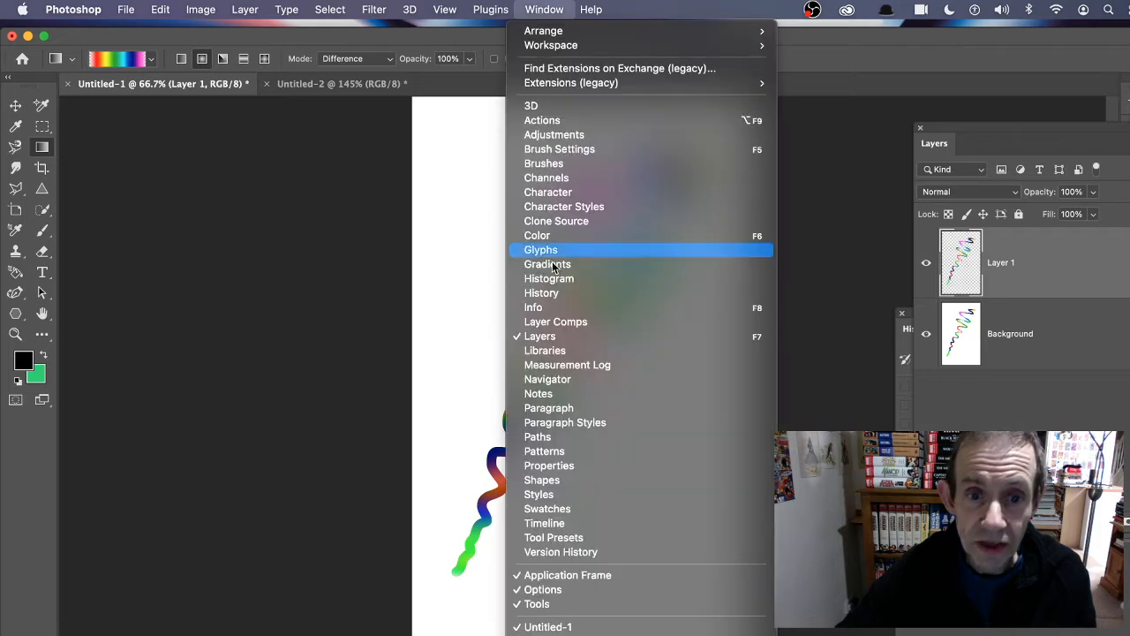
pyautogui.click(1023, 333)
pyautogui.click(1025, 332)
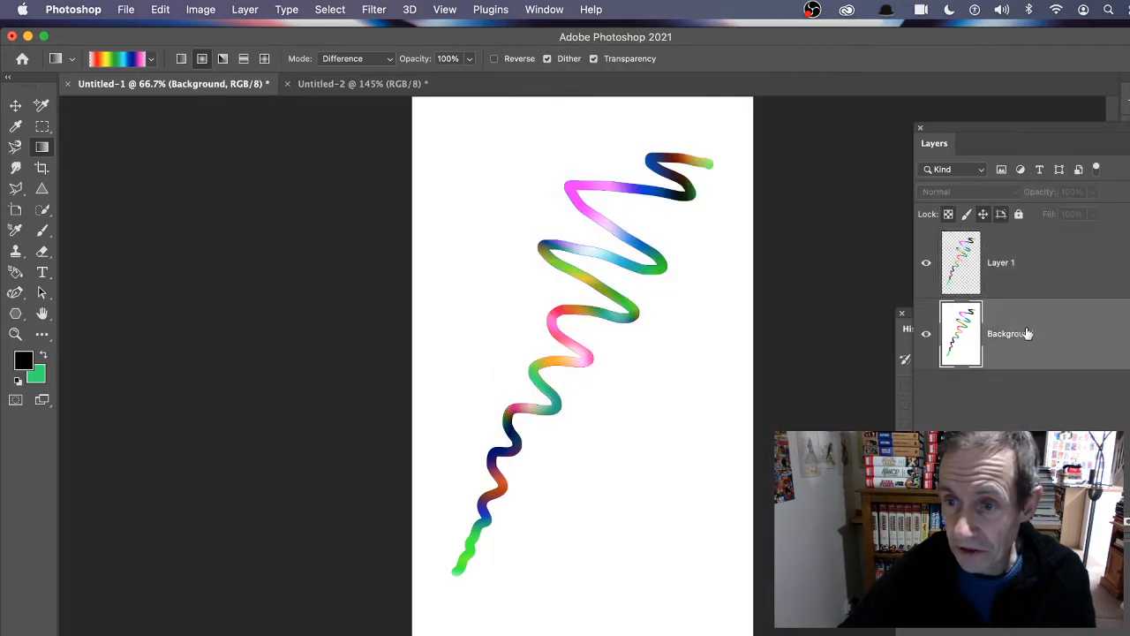
pyautogui.moveTo(1018, 128); pyautogui.dragTo(787, 95)
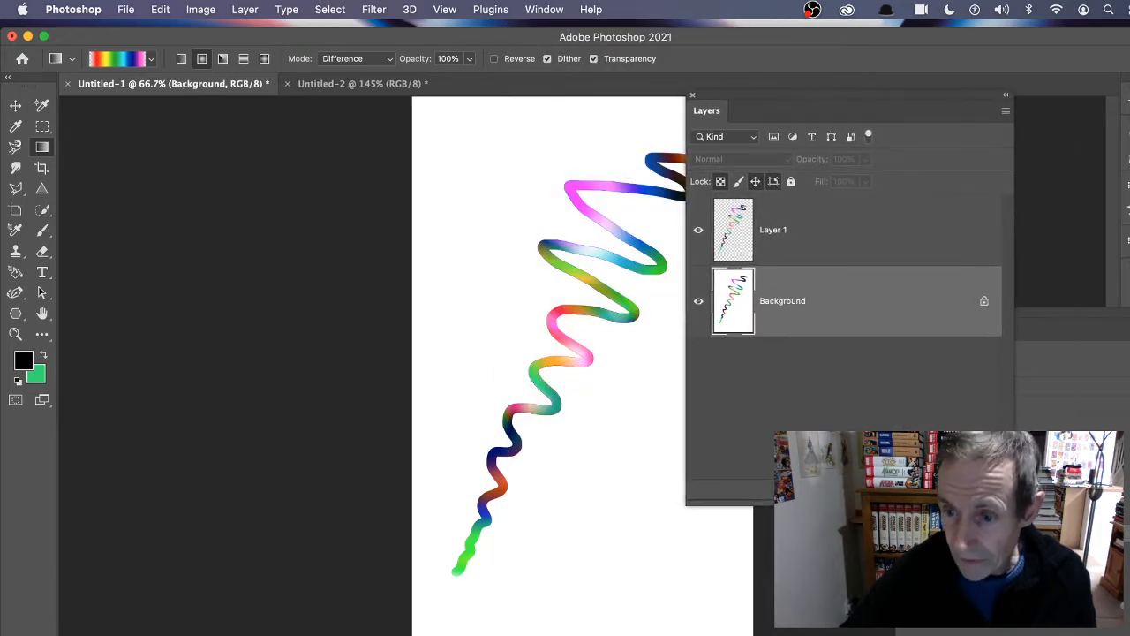
pyautogui.click(993, 492)
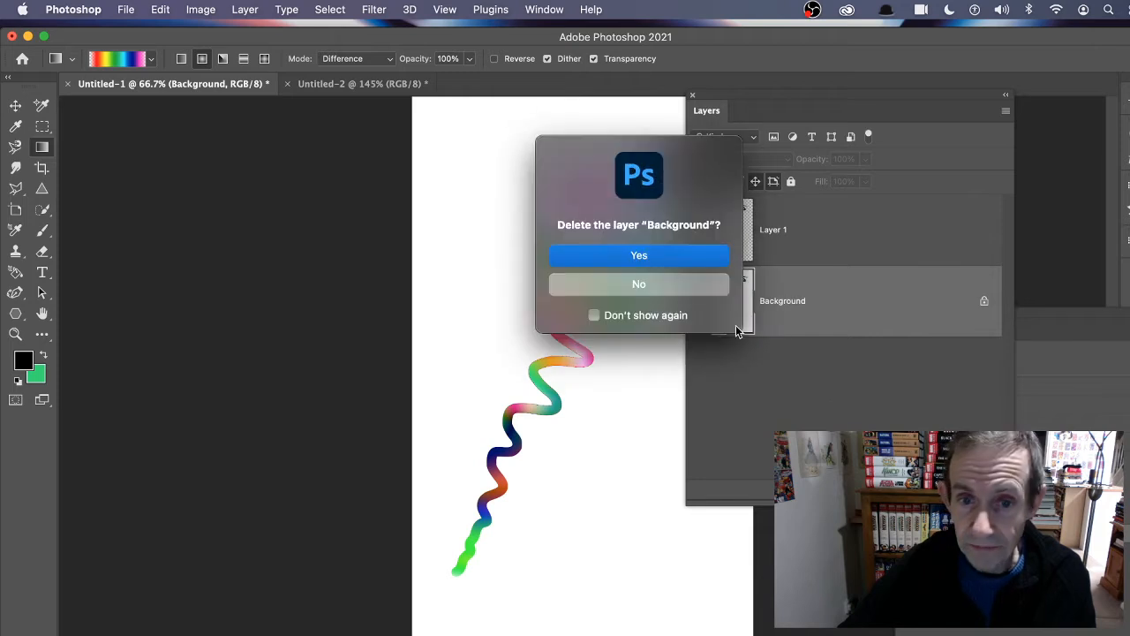
pyautogui.click(636, 258)
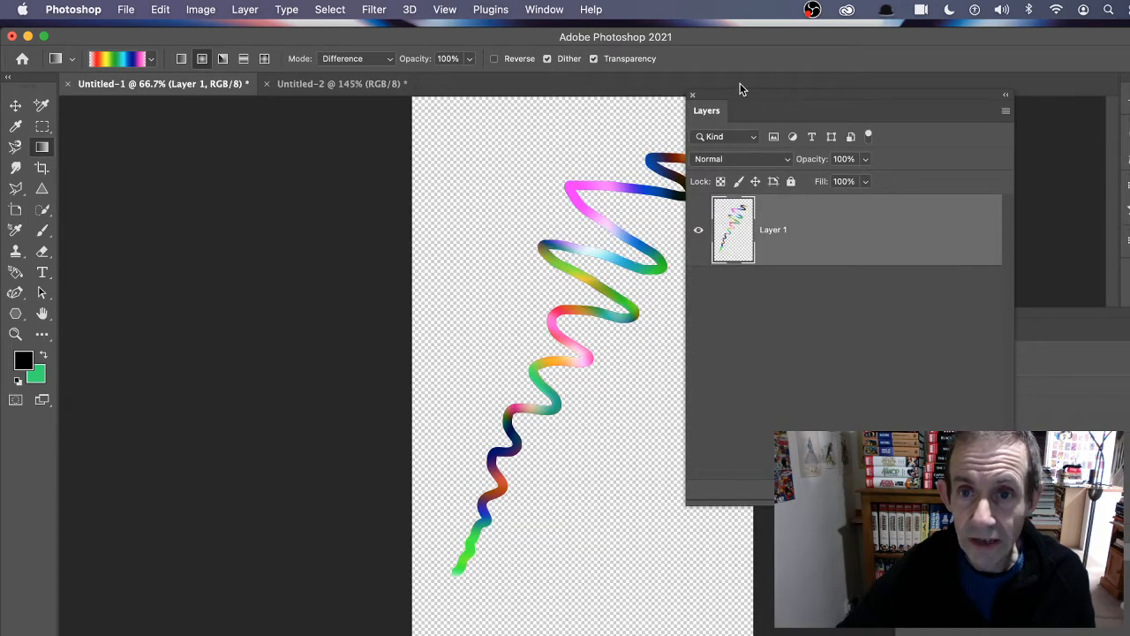
pyautogui.moveTo(741, 88); pyautogui.dragTo(898, 104)
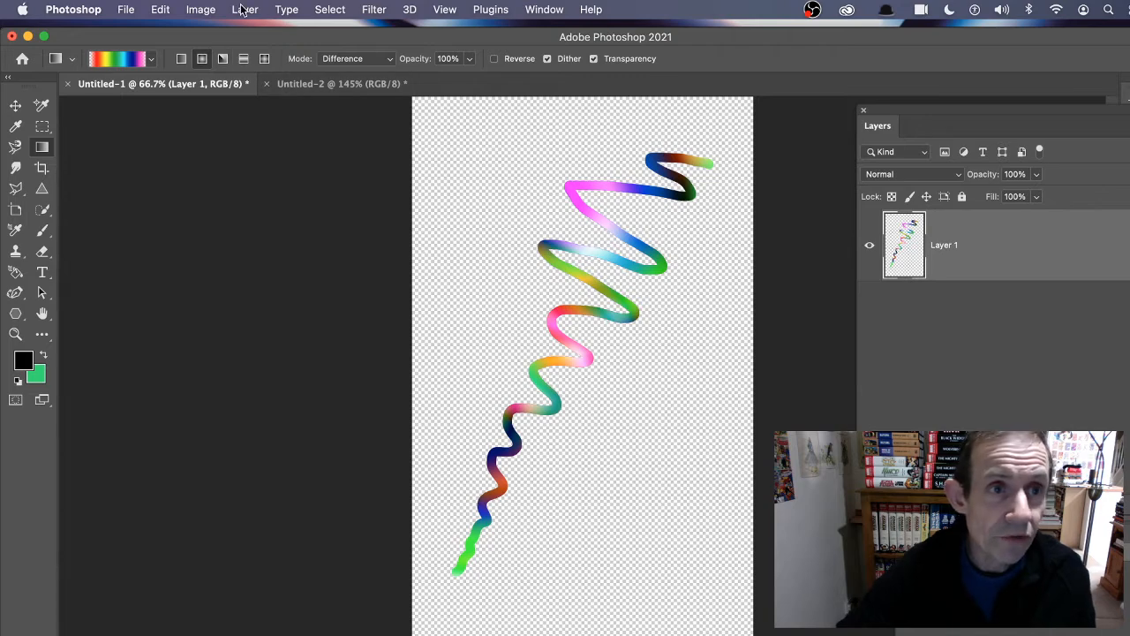
# - Add a Bevel & Emboss layer style to the zigzag layer
pyautogui.click(244, 9)
pyautogui.moveTo(292, 164)
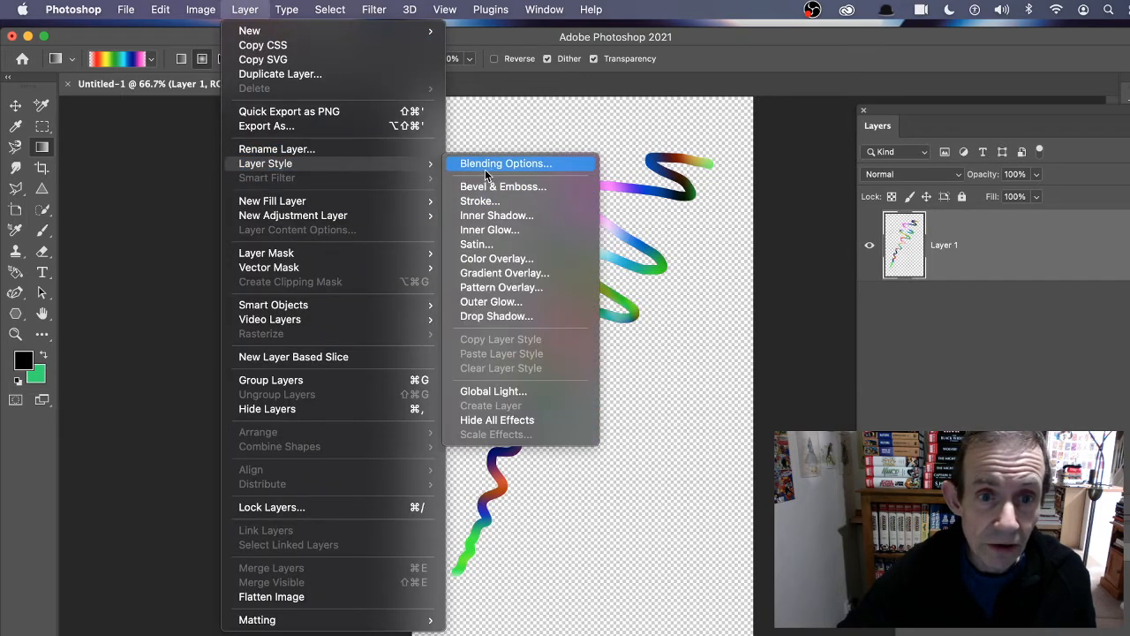
pyautogui.click(491, 185)
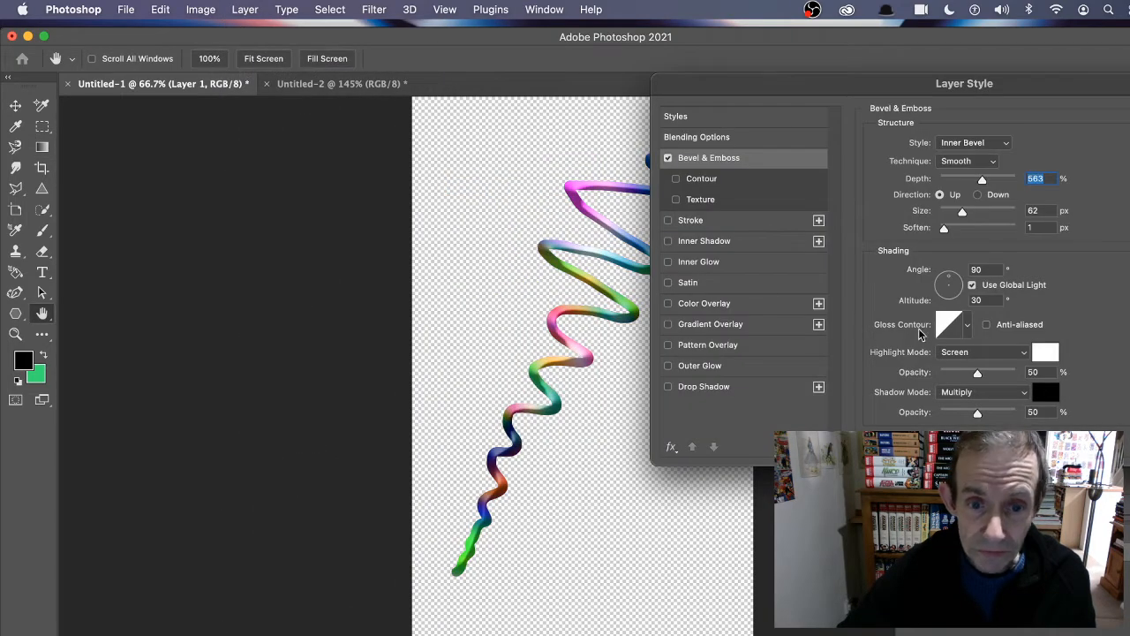
# - Try the Emboss and Pillow Emboss styles on the zigzag's bevel, and set the style back to Inner Bevel
pyautogui.click(973, 146)
pyautogui.click(963, 163)
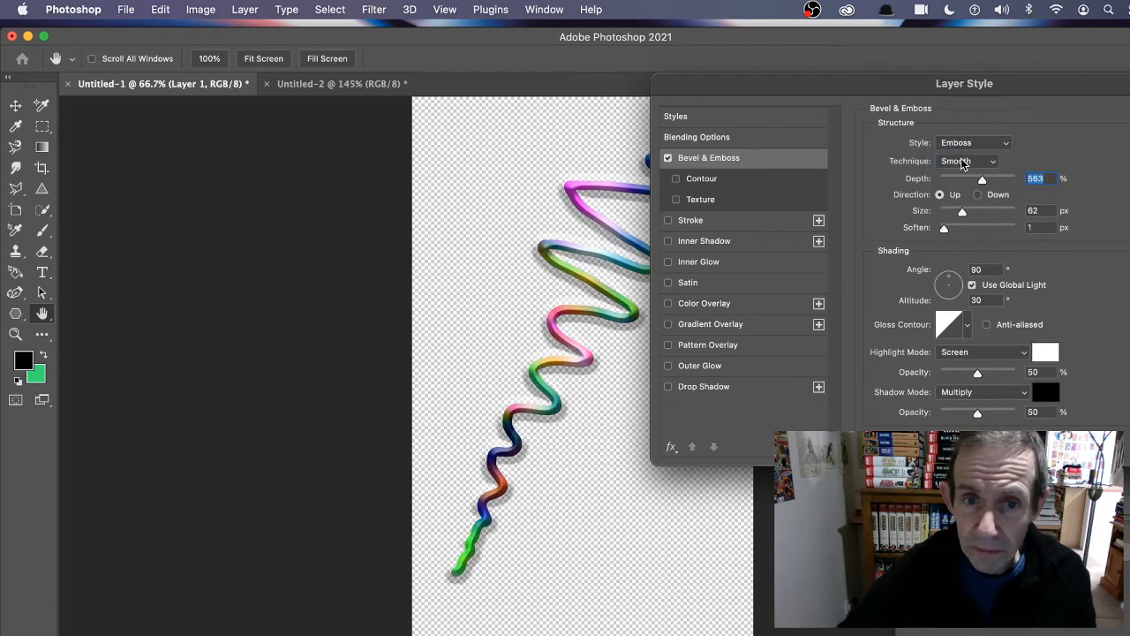
pyautogui.click(957, 144)
pyautogui.click(959, 157)
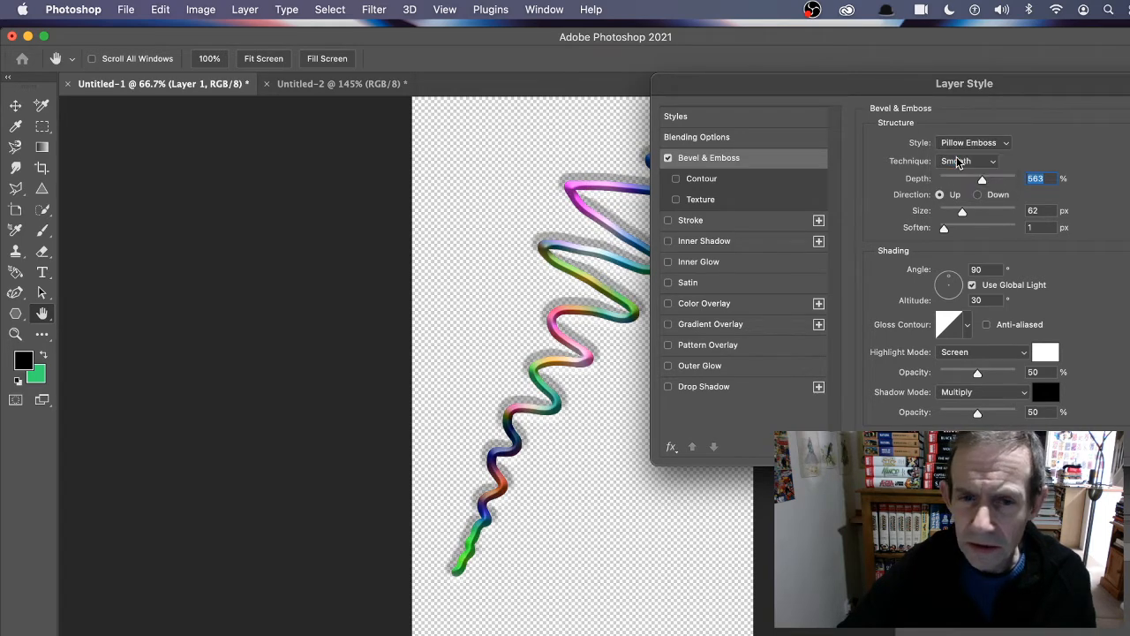
pyautogui.click(980, 143)
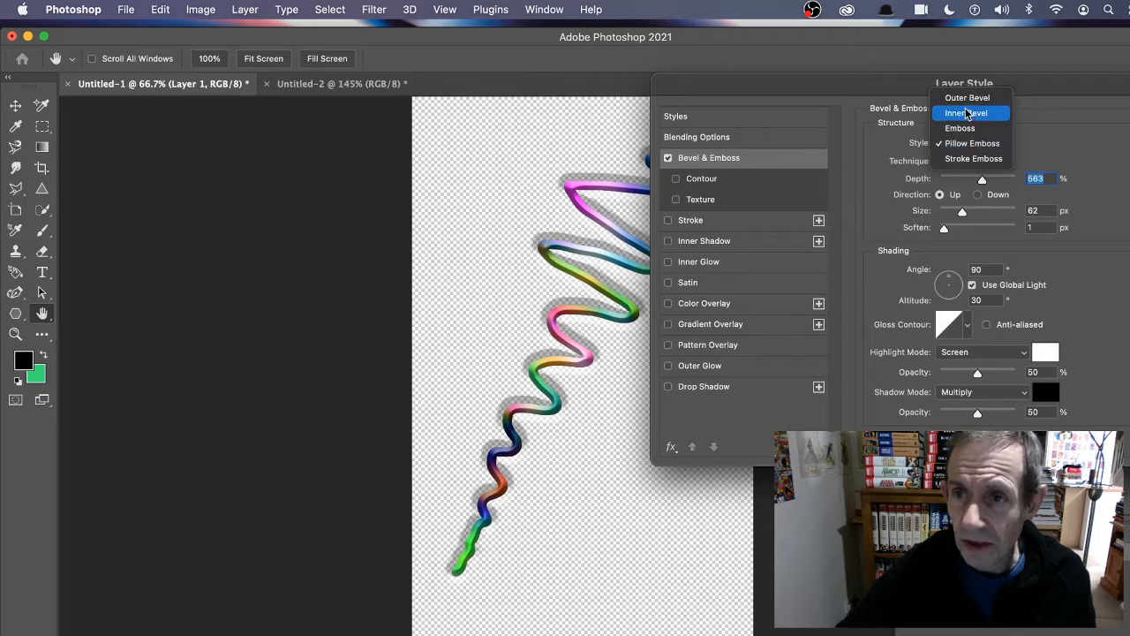
pyautogui.click(967, 113)
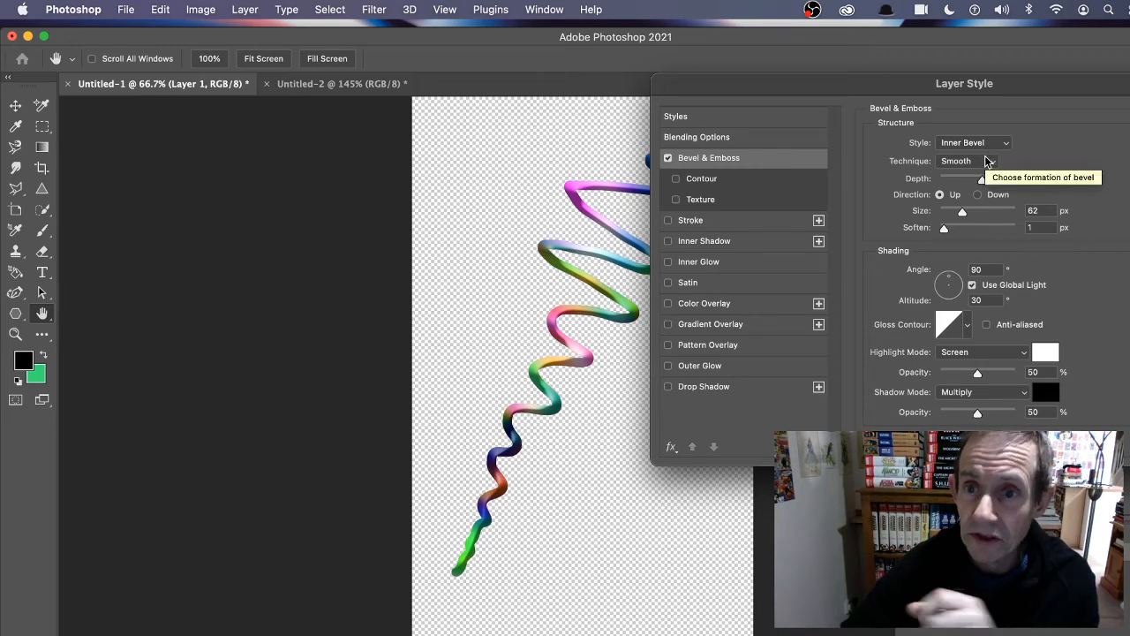
# - Set the zigzag's bevel depth to 677% and its size to 35 px, and apply the layer style
pyautogui.click(1036, 179)
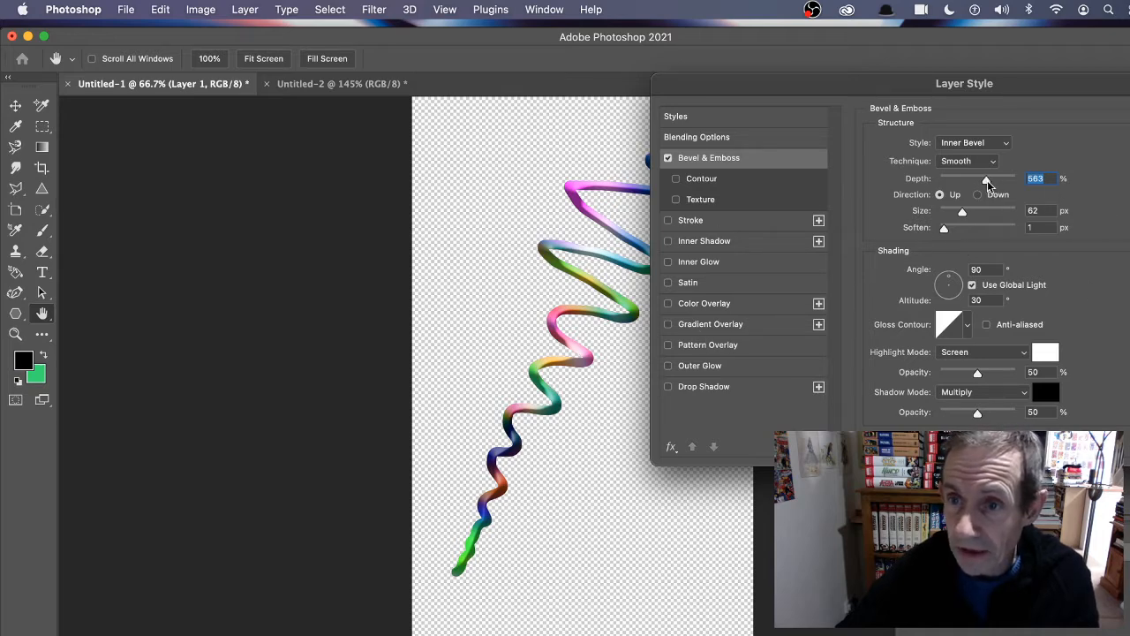
pyautogui.moveTo(983, 179)
pyautogui.mouseDown()
pyautogui.moveTo(979, 215)
pyautogui.moveTo(955, 215)
pyautogui.mouseUp()
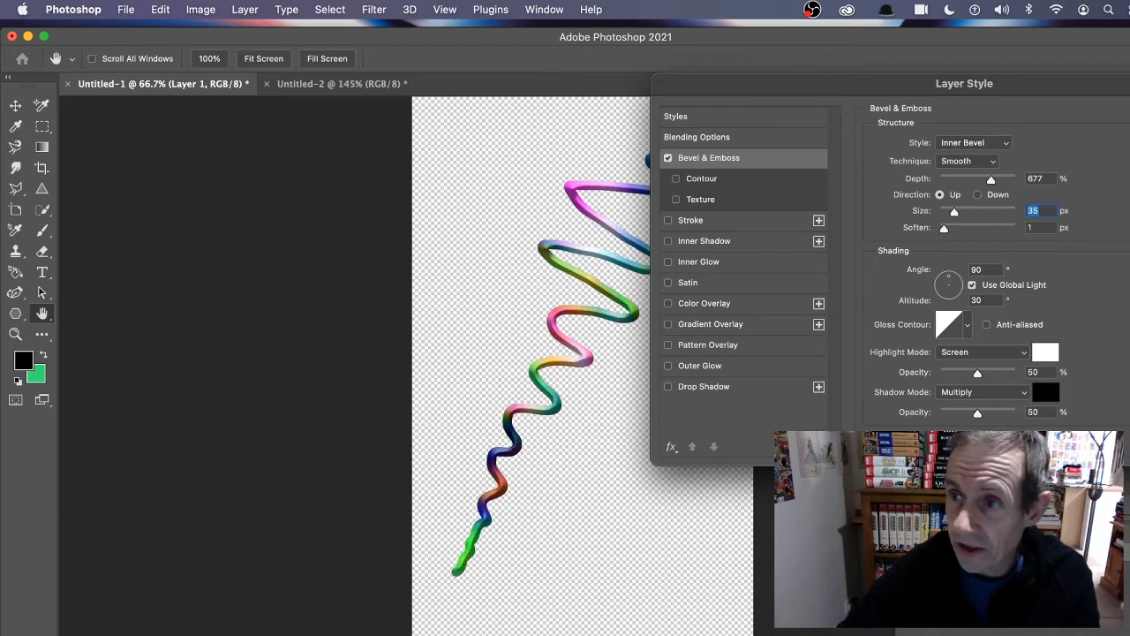
pyautogui.press('Return')
# - Define the beveled zigzag on transparency as a new pattern, keeping the suggested name
pyautogui.press('g')
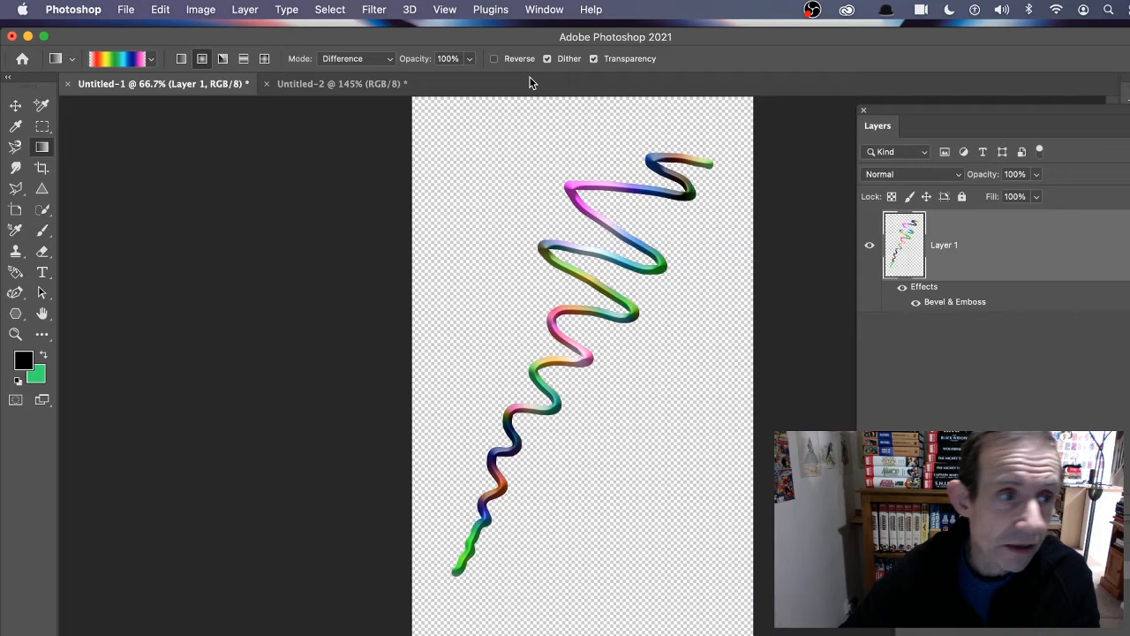
pyautogui.click(41, 125)
pyautogui.click(129, 128)
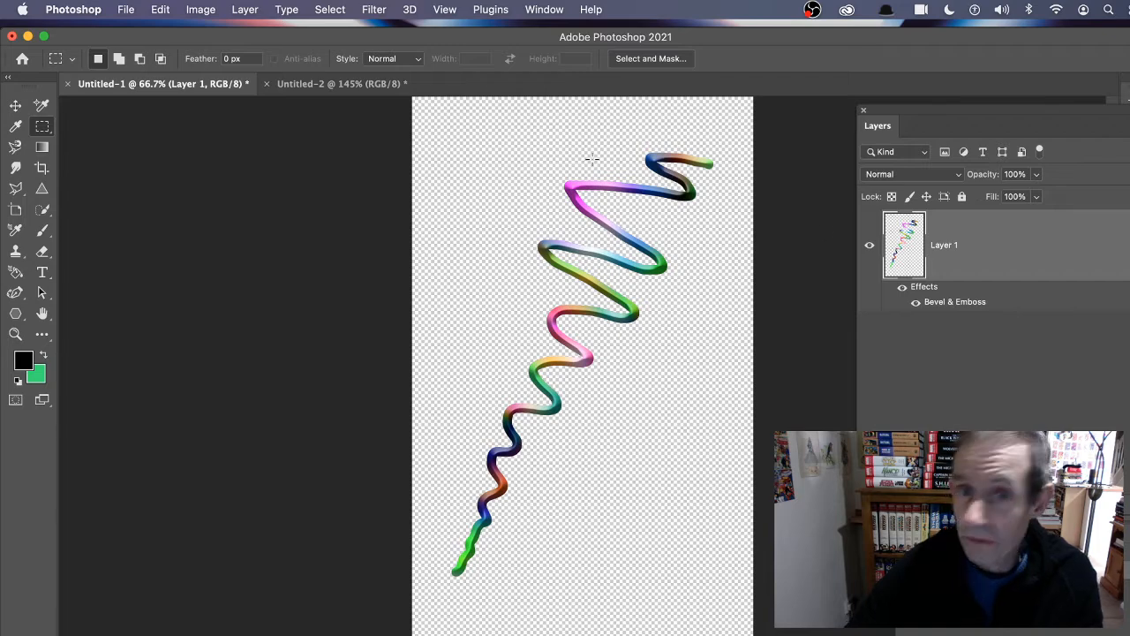
pyautogui.click(169, 9)
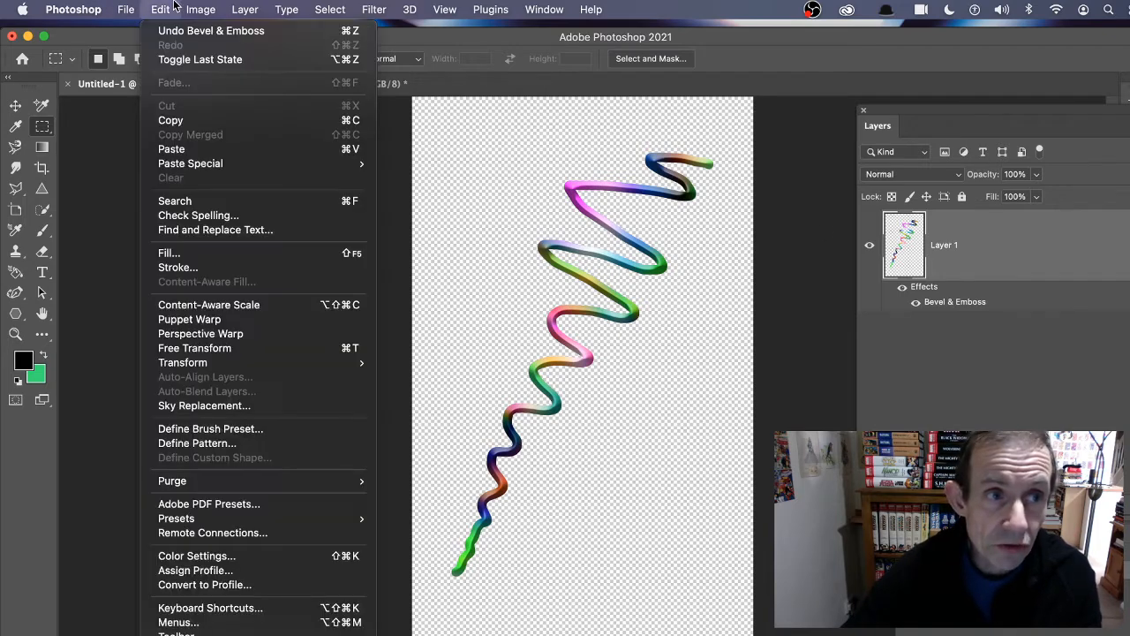
pyautogui.click(260, 445)
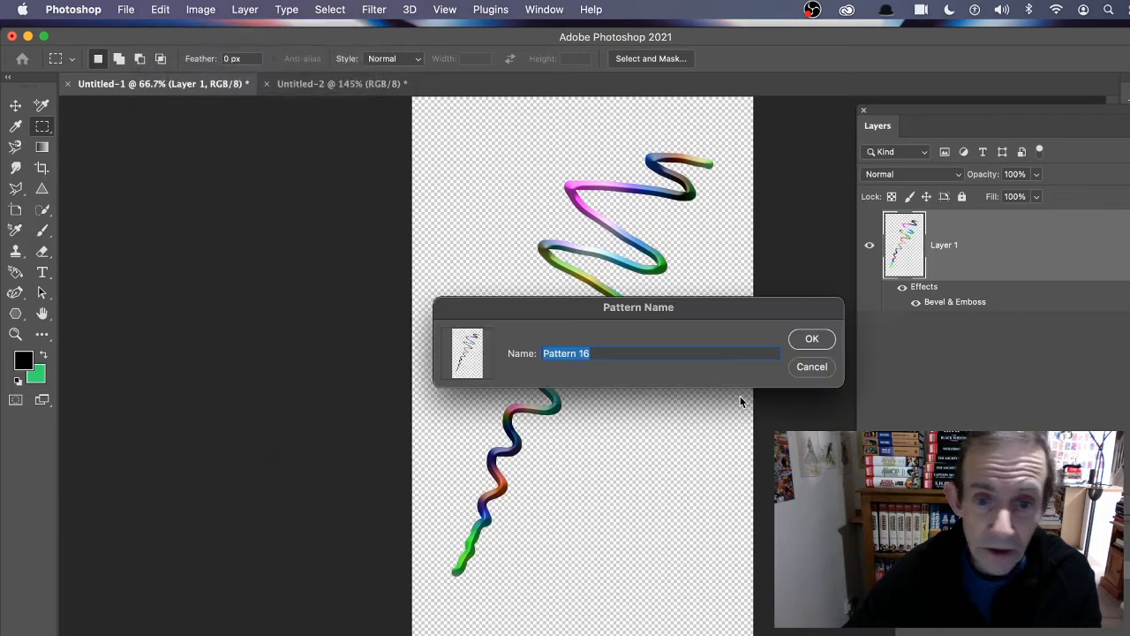
pyautogui.click(809, 338)
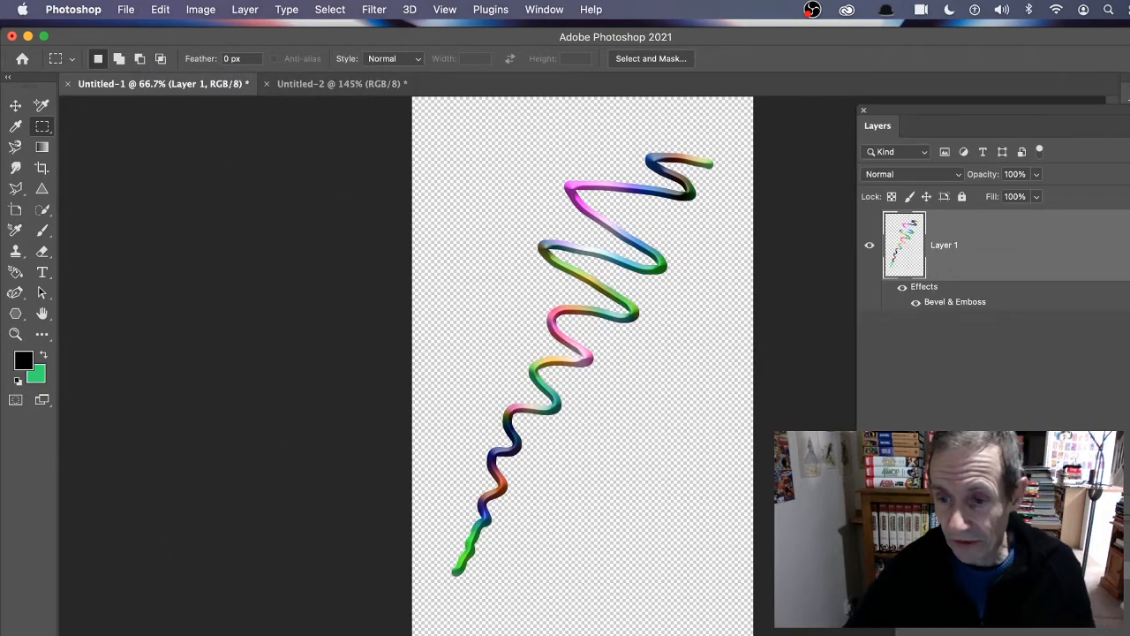
# - Switch to the Untitled-2 document and revert it to its original blank history snapshot
pyautogui.click(327, 85)
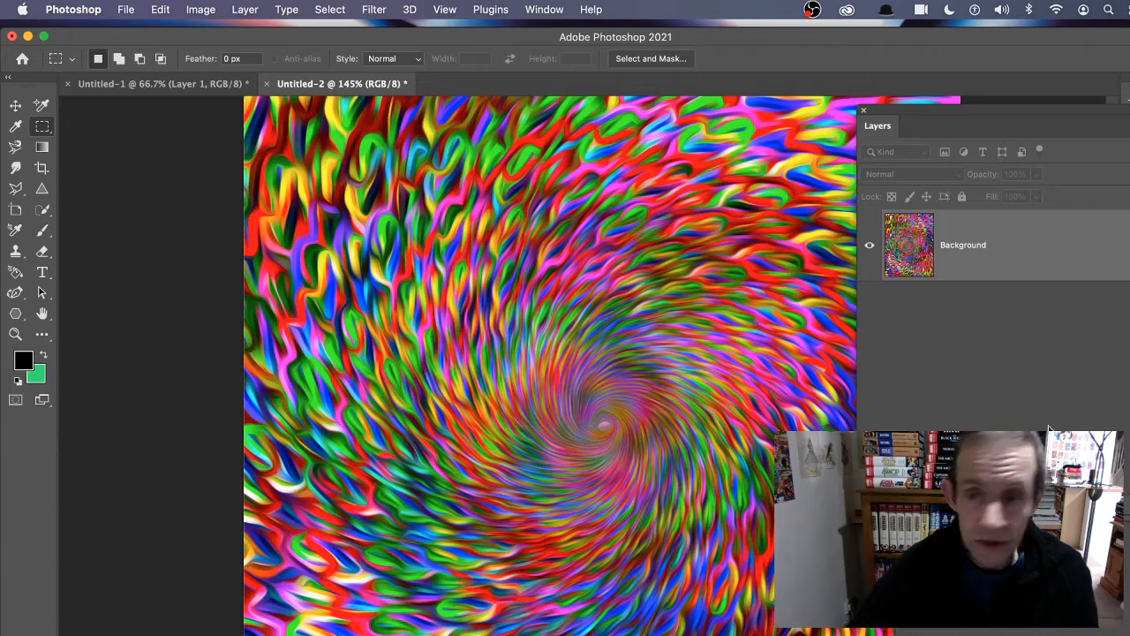
pyautogui.click(1082, 628)
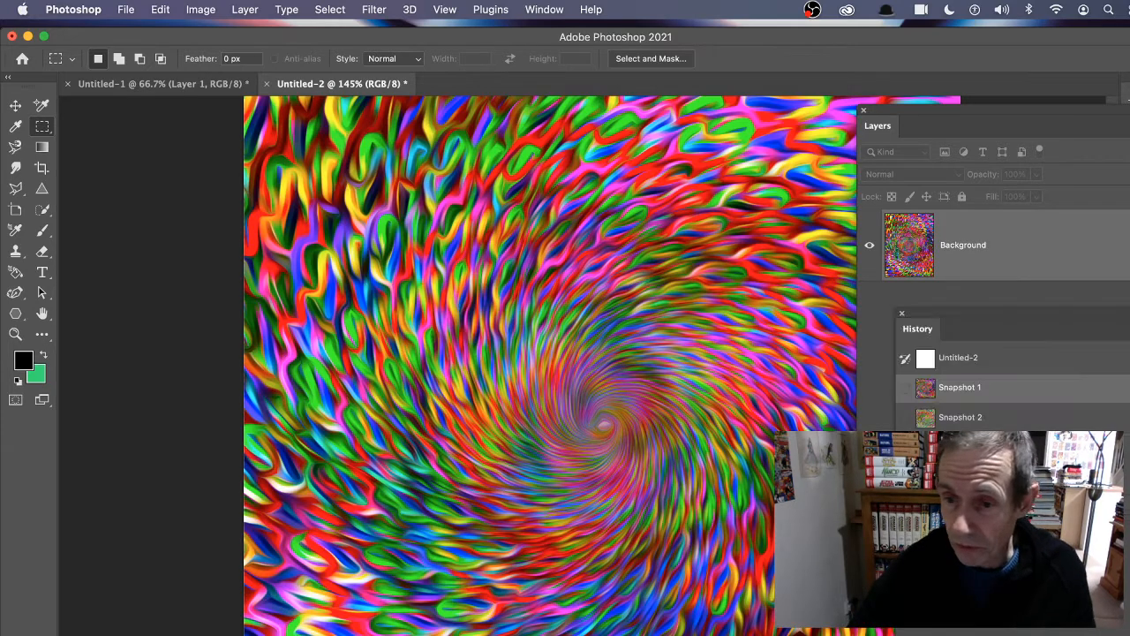
pyautogui.click(958, 358)
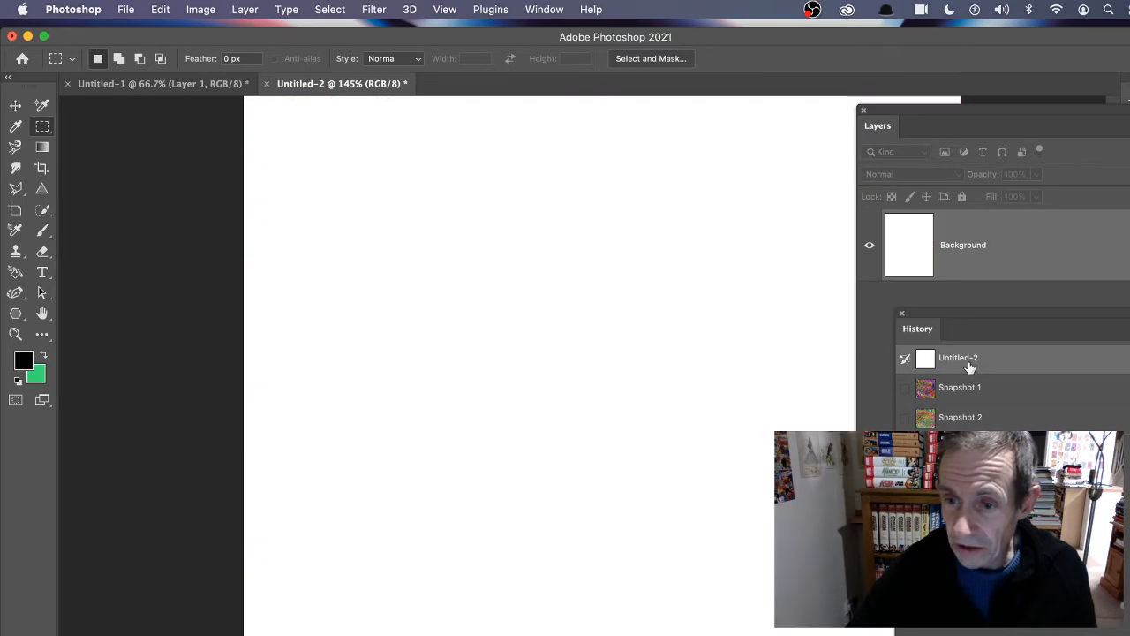
pyautogui.click(202, 9)
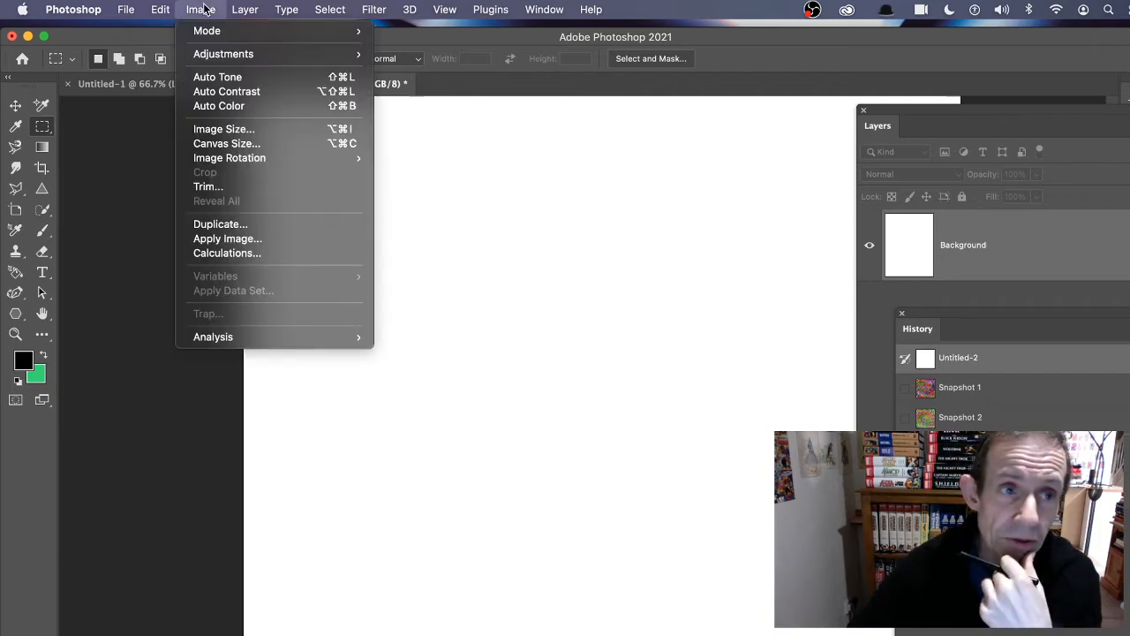
pyautogui.moveTo(265, 9)
pyautogui.moveTo(261, 34)
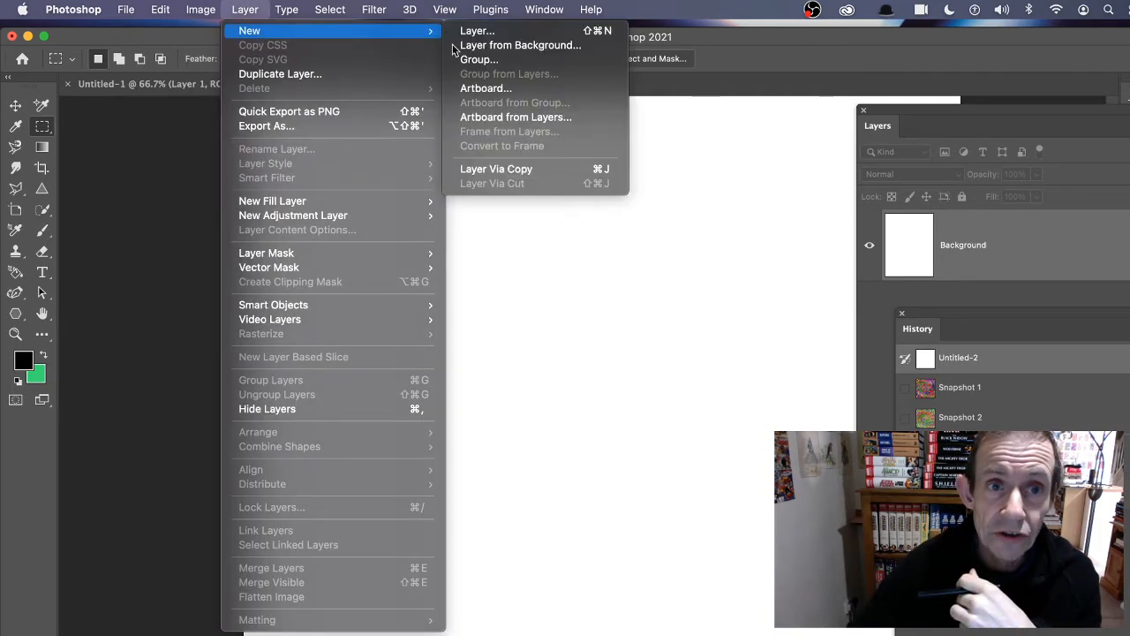
pyautogui.click(765, 217)
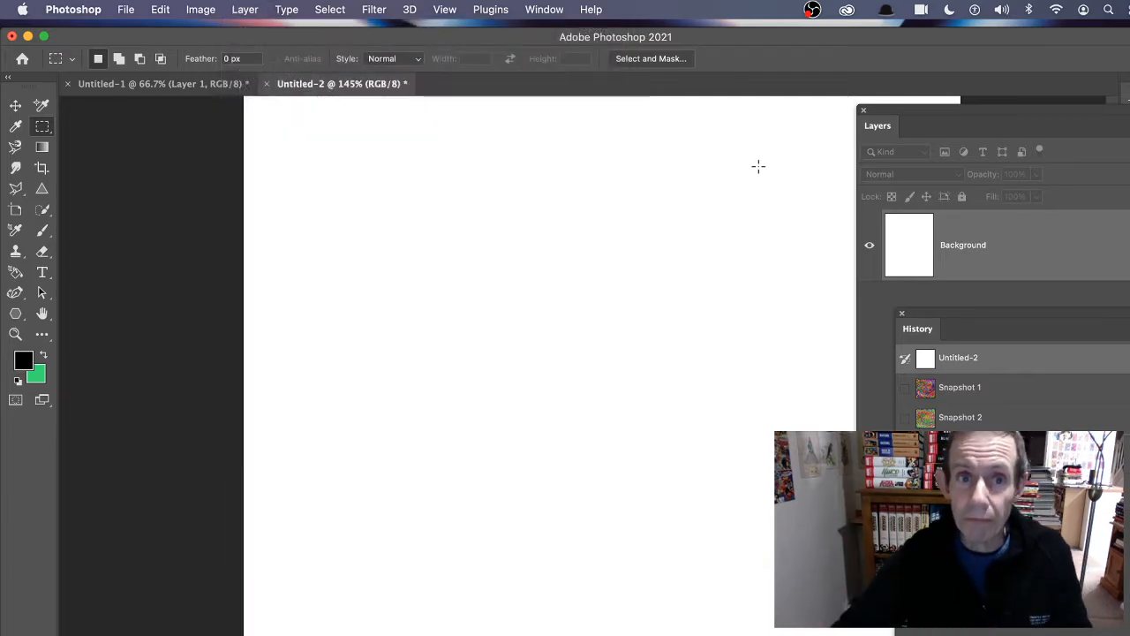
# - Start a Pattern fill on the blank Background layer and choose the newly defined zigzag as the custom pattern
pyautogui.click(159, 10)
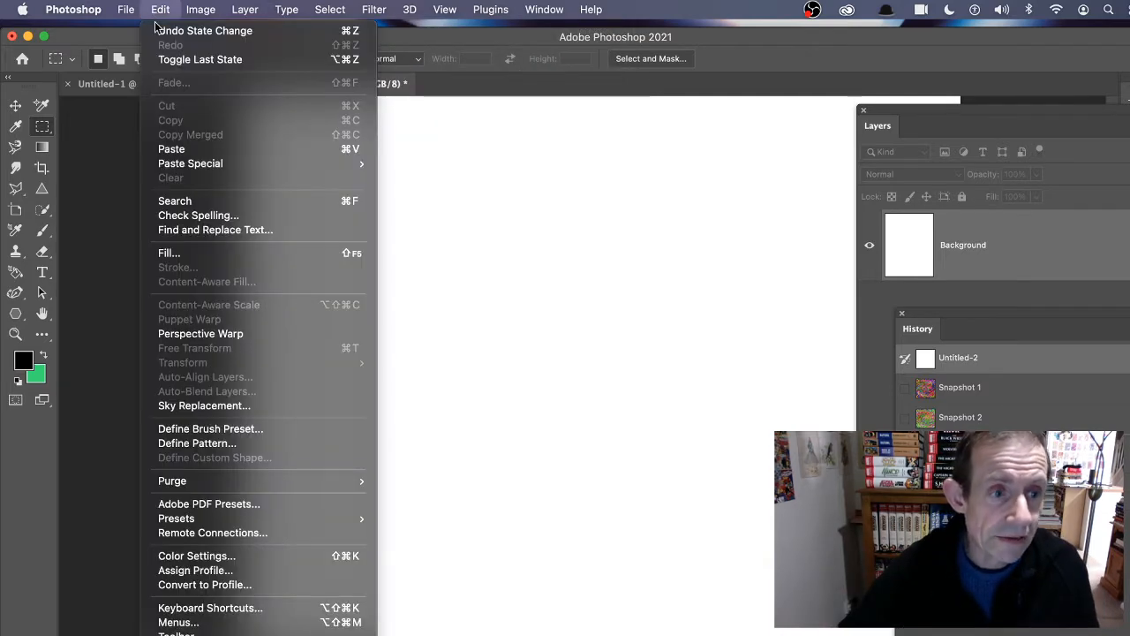
pyautogui.click(176, 255)
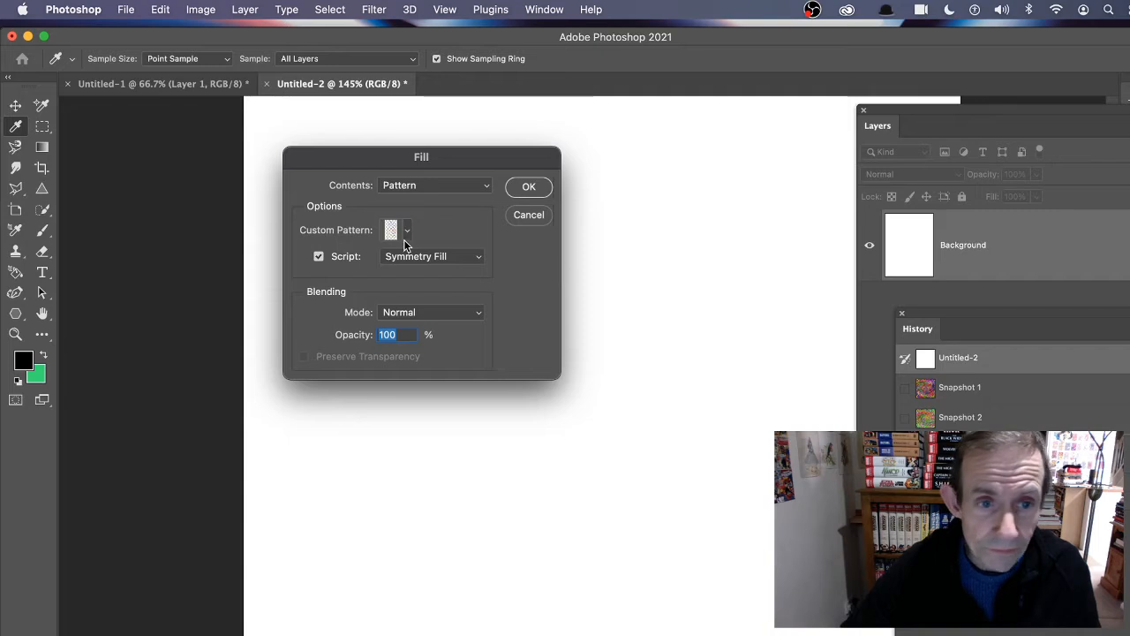
pyautogui.click(415, 185)
pyautogui.click(420, 187)
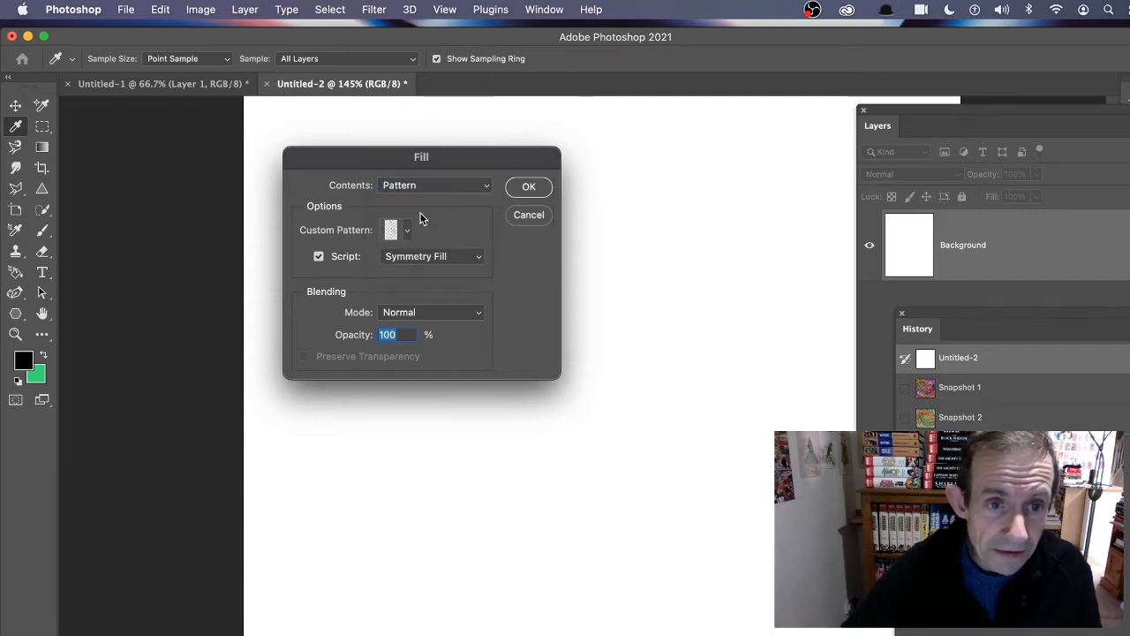
pyautogui.click(407, 230)
pyautogui.scroll(-2, 462, 320)
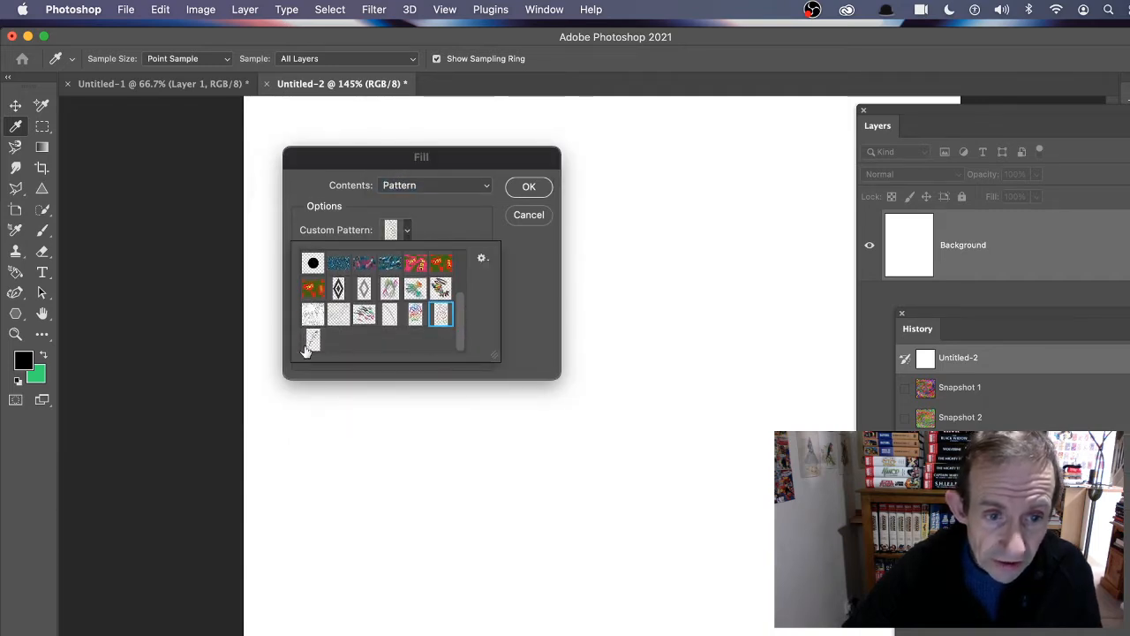
pyautogui.click(313, 340)
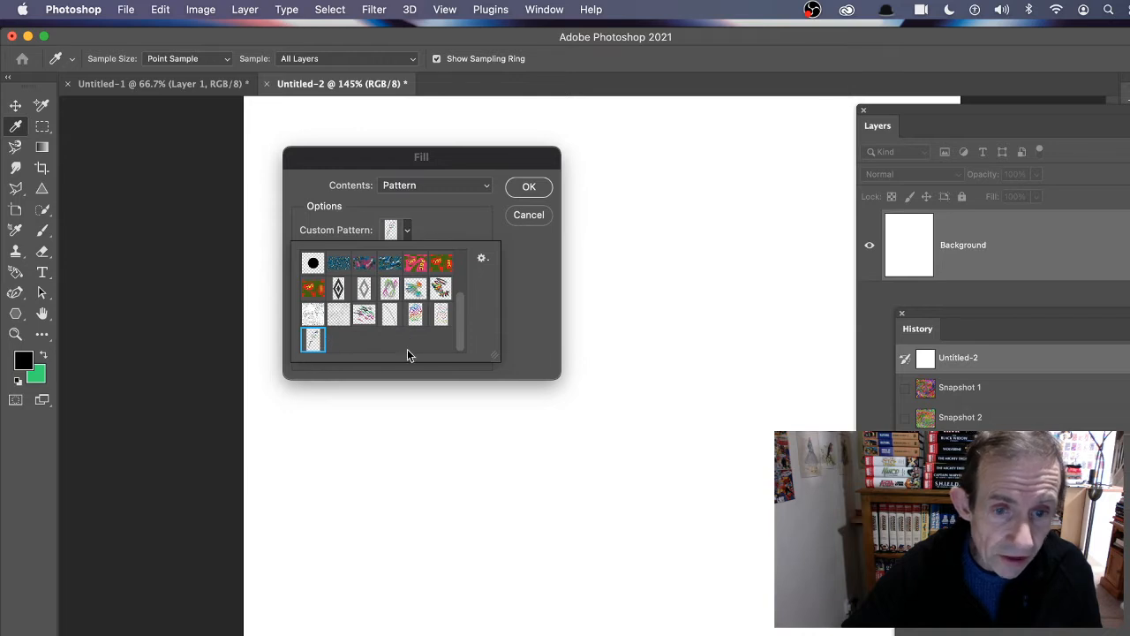
pyautogui.click(507, 295)
# - Keep the fill's script option enabled with Symmetry Fill and proceed to the Symmetry Fill settings
pyautogui.click(319, 256)
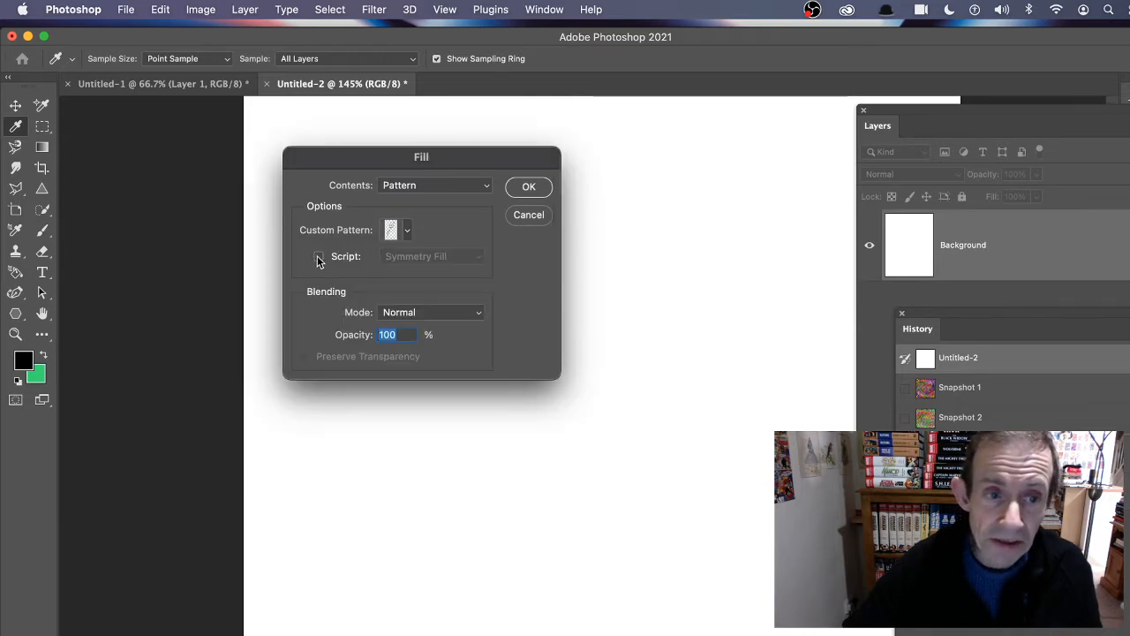
pyautogui.click(319, 256)
pyautogui.click(319, 256)
pyautogui.click(319, 256)
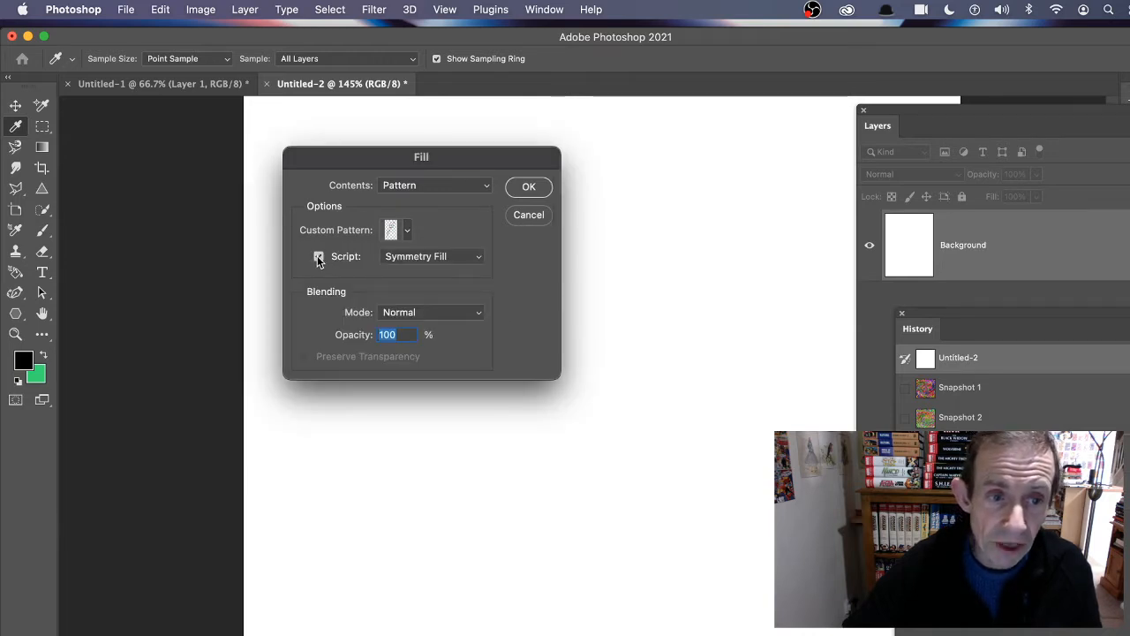
pyautogui.click(433, 256)
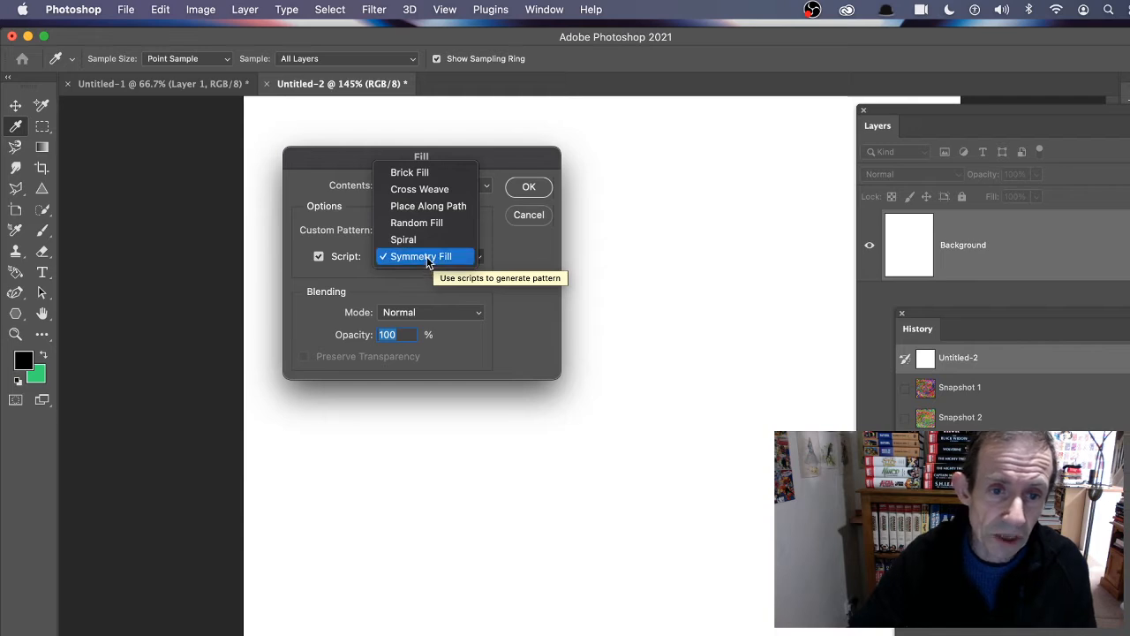
pyautogui.click(427, 256)
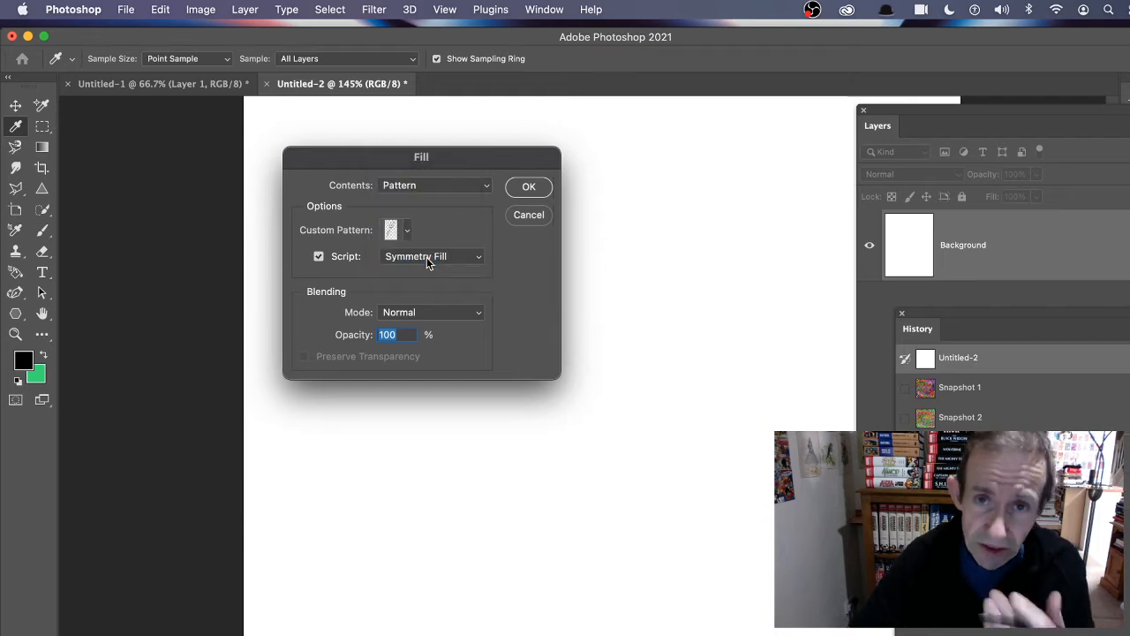
pyautogui.click(535, 190)
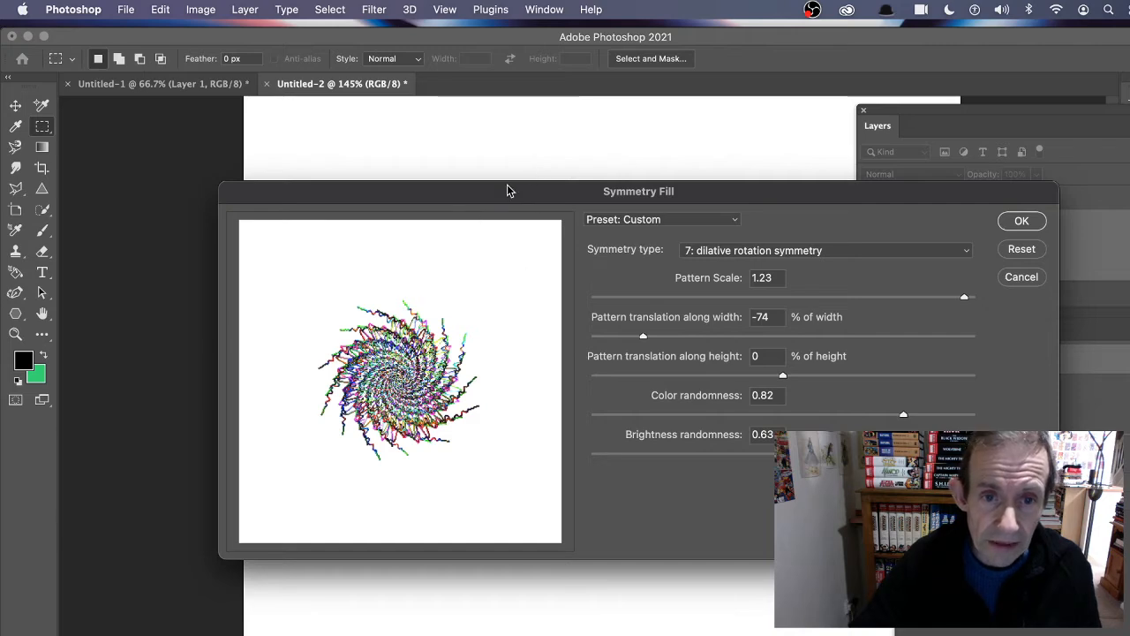
# - Try a pattern scale of 0.65 for the dilative rotation symmetry, and set the scale to 1.25
pyautogui.moveTo(507, 189); pyautogui.dragTo(295, 123)
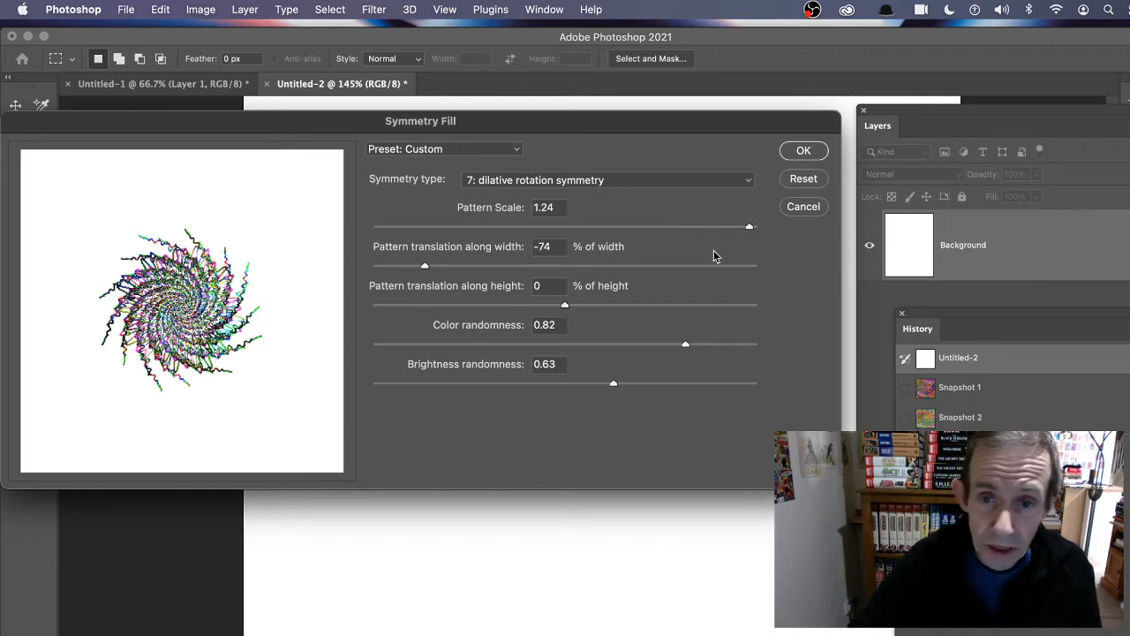
pyautogui.moveTo(719, 228); pyautogui.dragTo(532, 228)
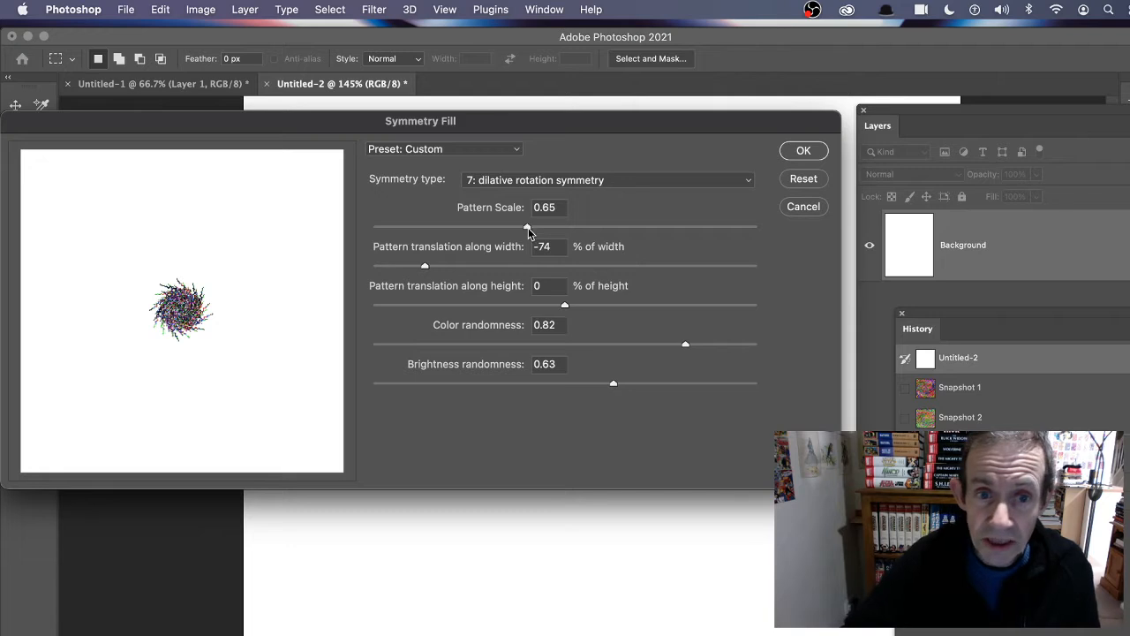
pyautogui.moveTo(519, 226); pyautogui.dragTo(759, 231)
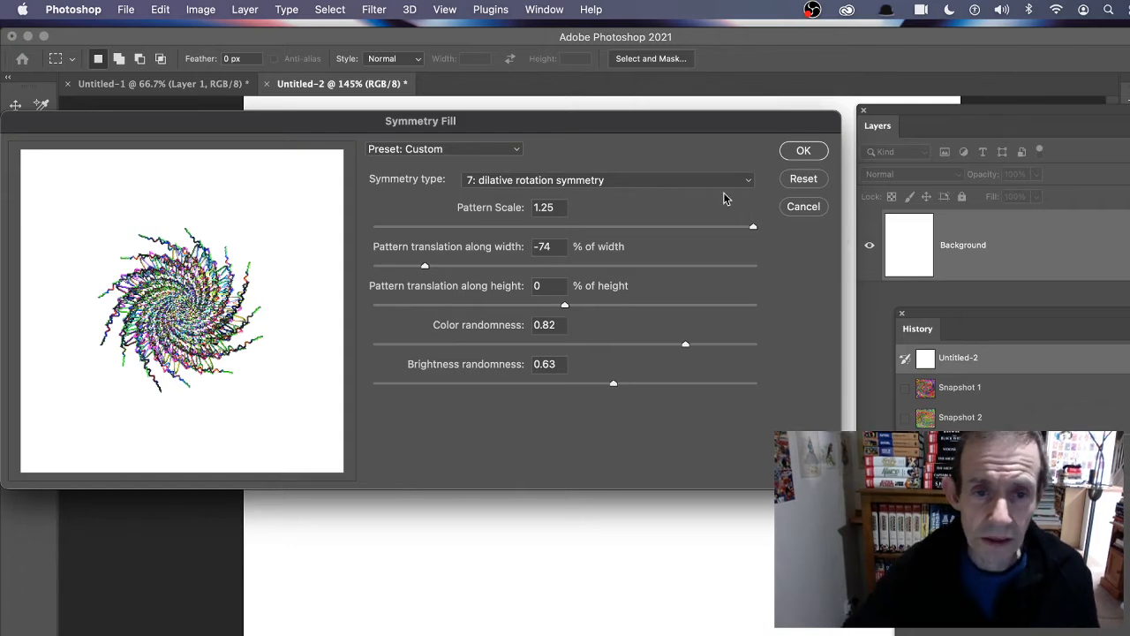
# - Try width translations of 33, 91, -83 and -77%, set the pattern translation along width to -74%, and apply the symmetry fill
pyautogui.click(542, 286)
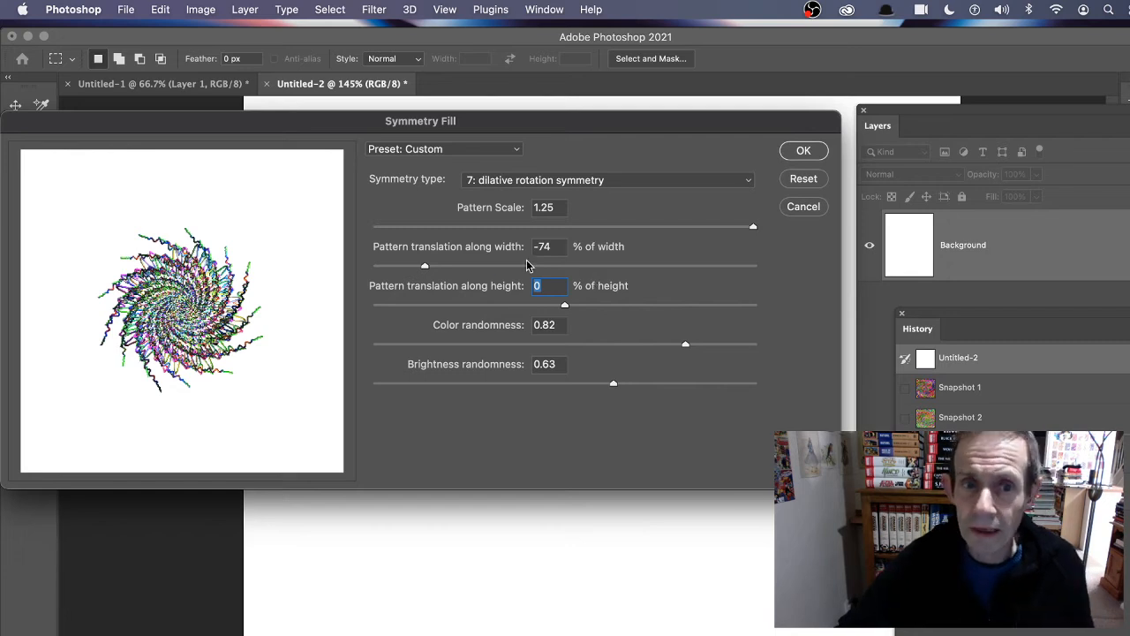
pyautogui.click(556, 248)
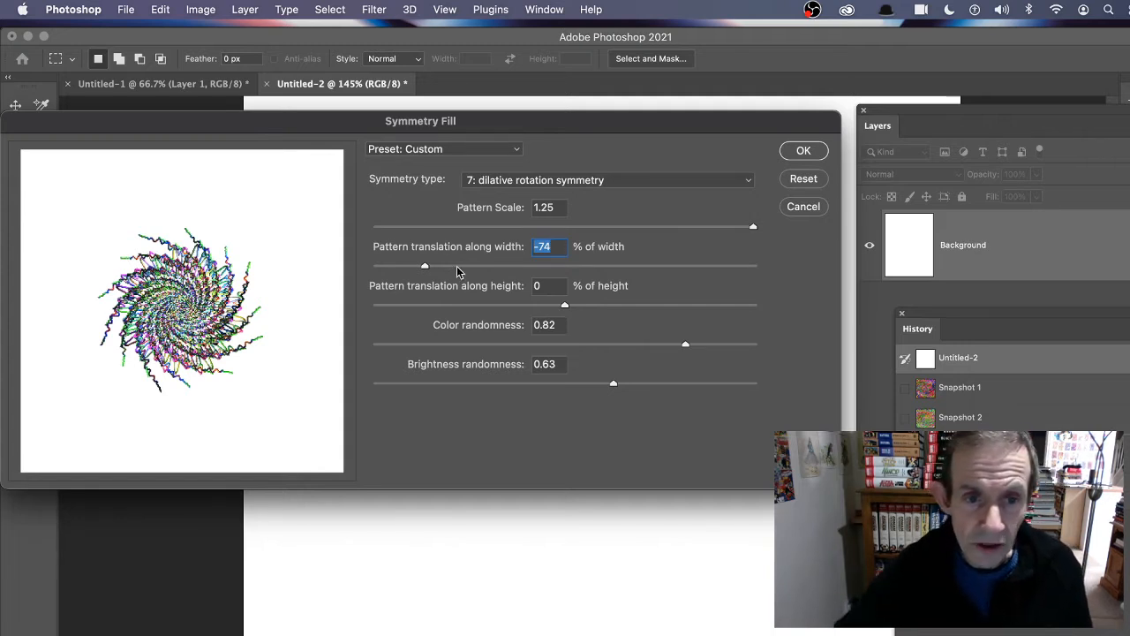
pyautogui.moveTo(452, 267); pyautogui.dragTo(544, 265)
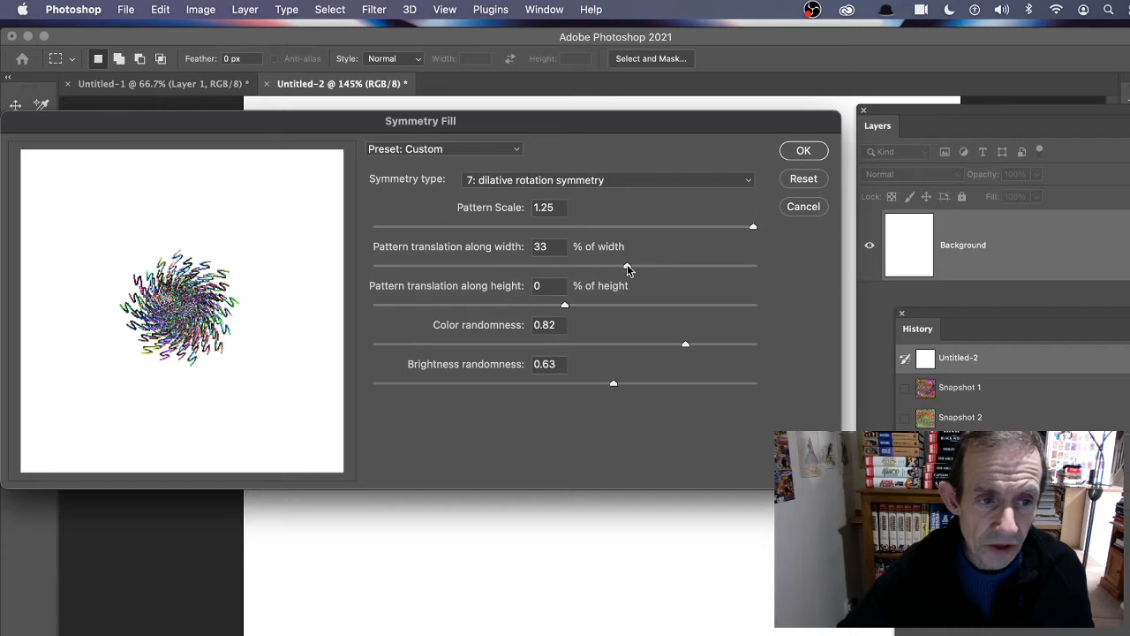
pyautogui.moveTo(627, 264); pyautogui.dragTo(736, 265)
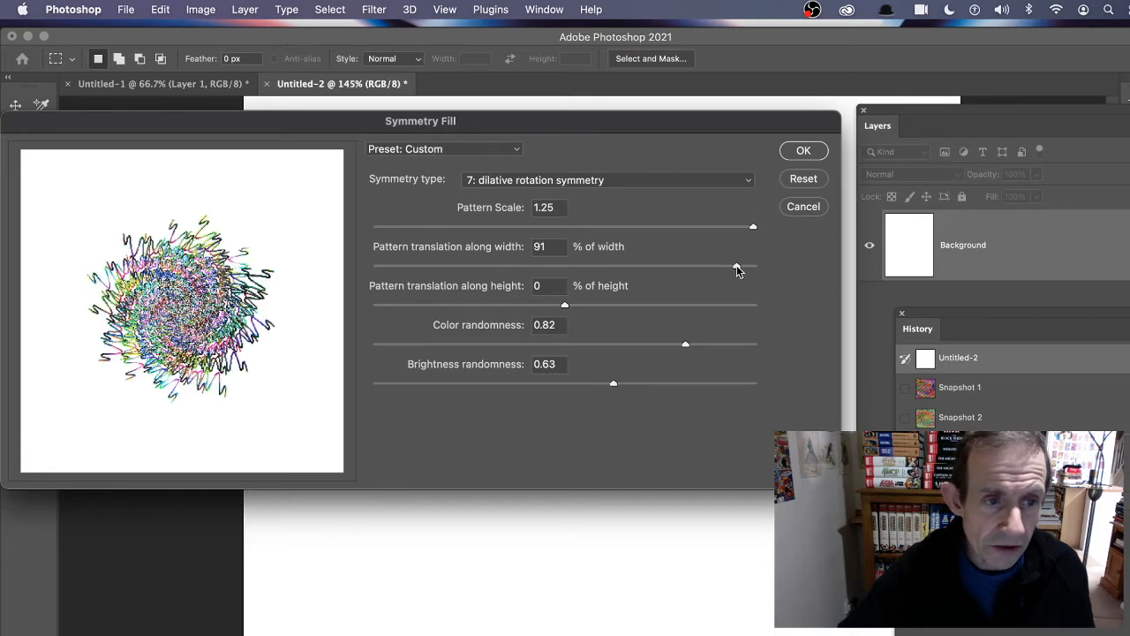
pyautogui.click(410, 268)
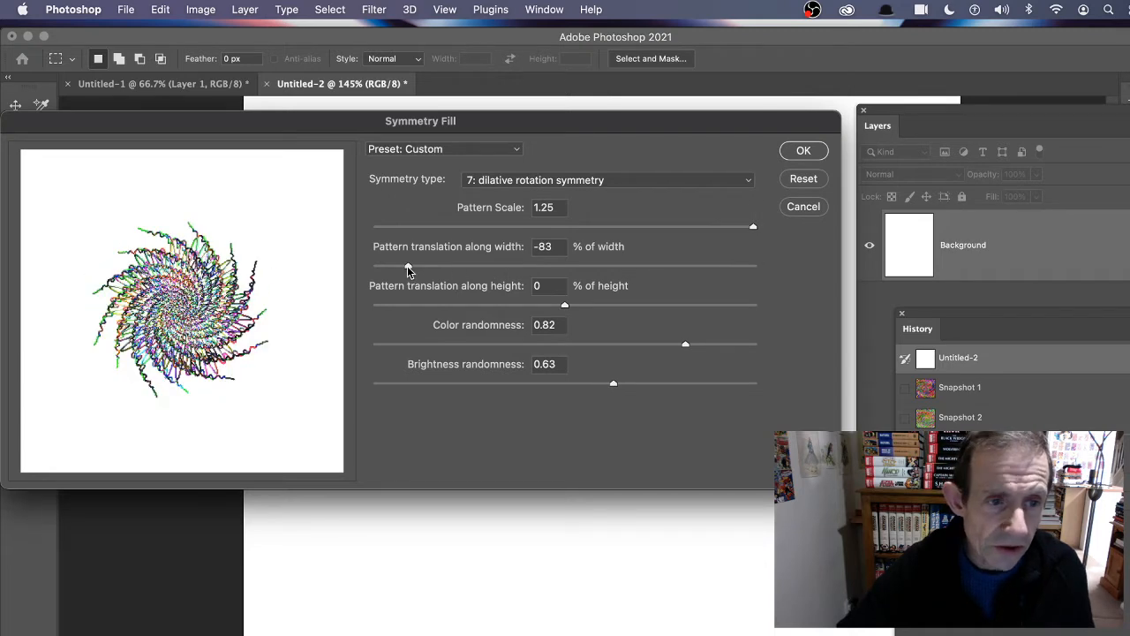
pyautogui.moveTo(414, 266); pyautogui.dragTo(420, 266)
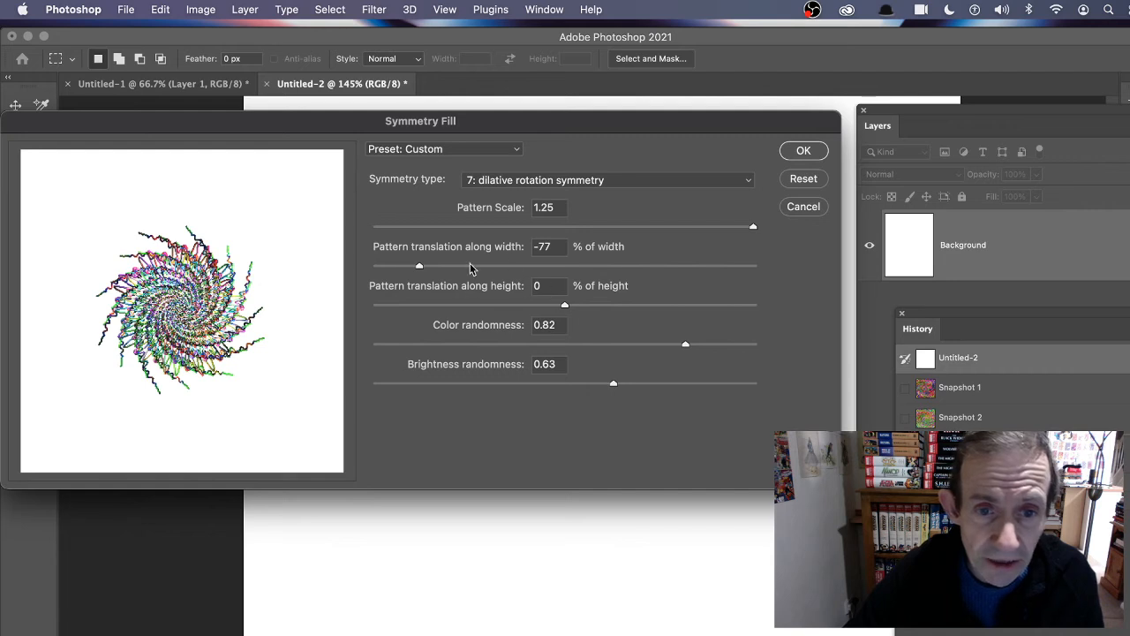
pyautogui.moveTo(421, 266); pyautogui.dragTo(427, 267)
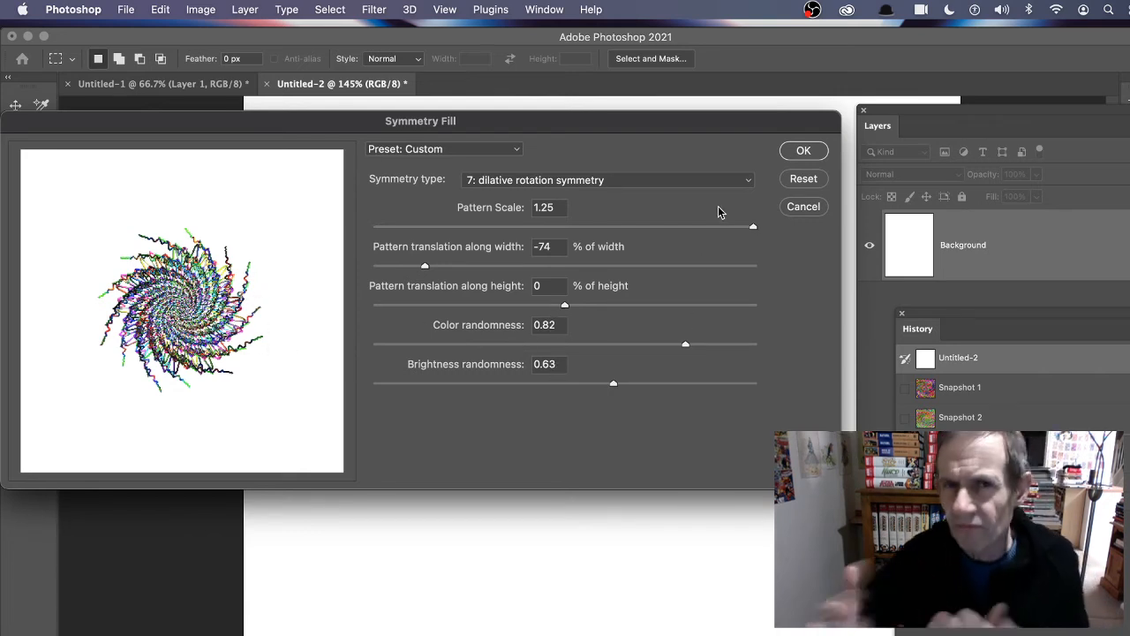
pyautogui.click(799, 152)
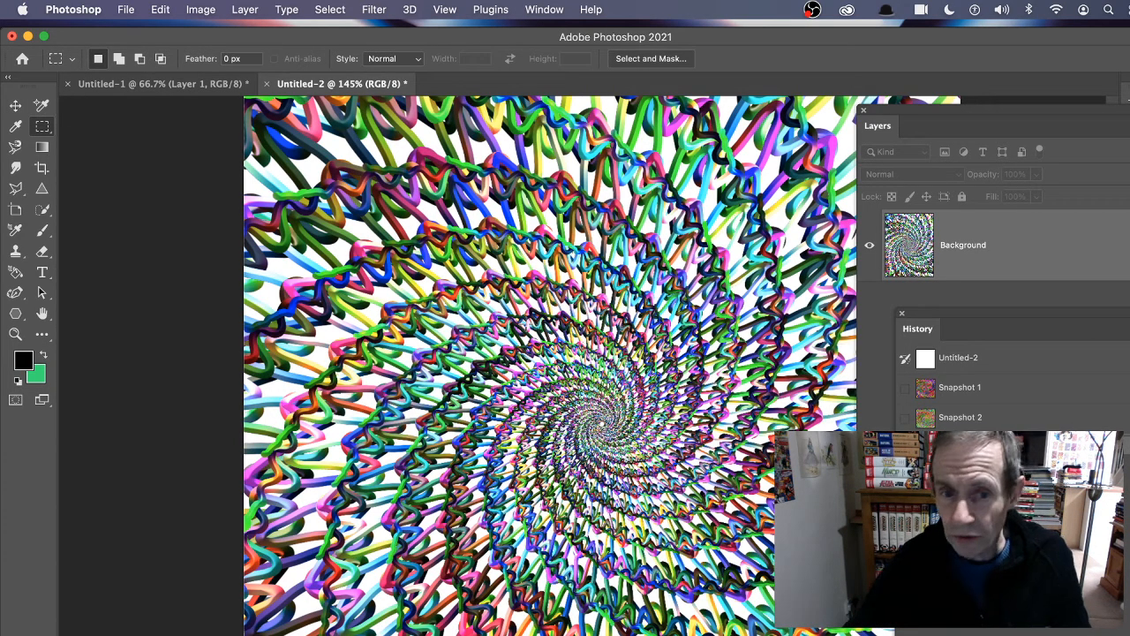
# - Fill the Background layer again with the zigzag pattern using Symmetry Fill, with a pattern translation along width of -73%
pyautogui.click(160, 10)
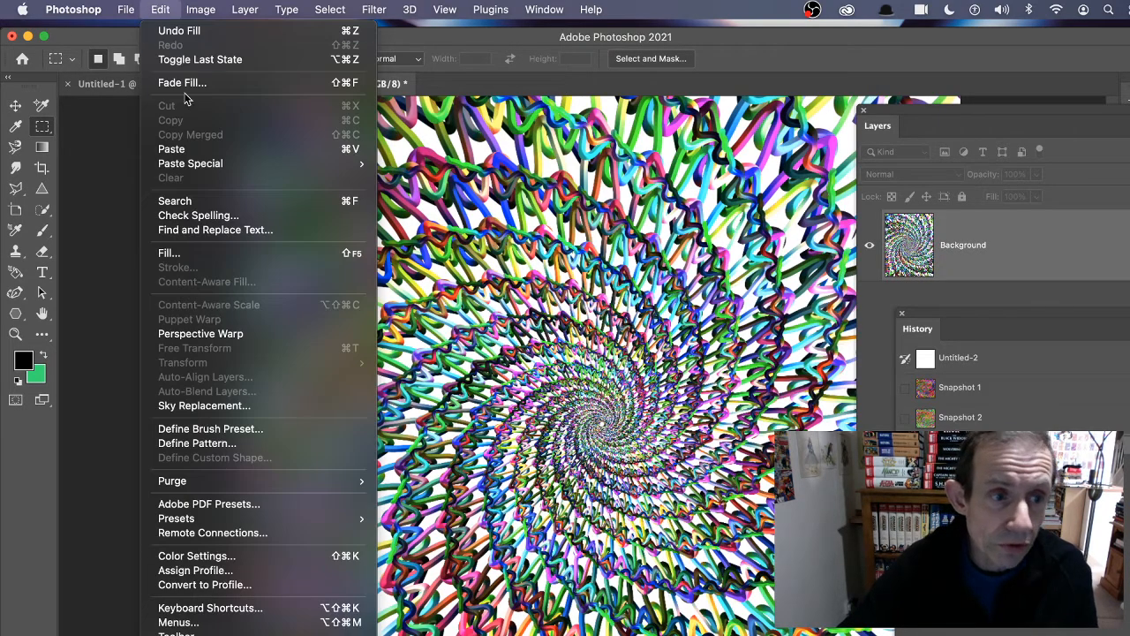
pyautogui.click(191, 254)
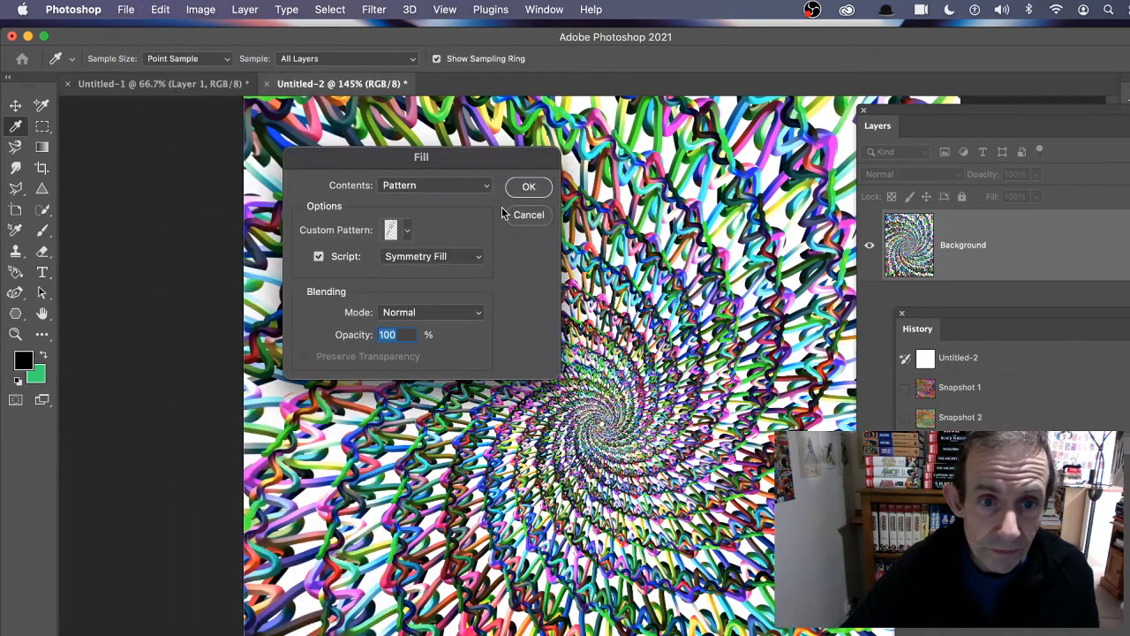
pyautogui.click(536, 190)
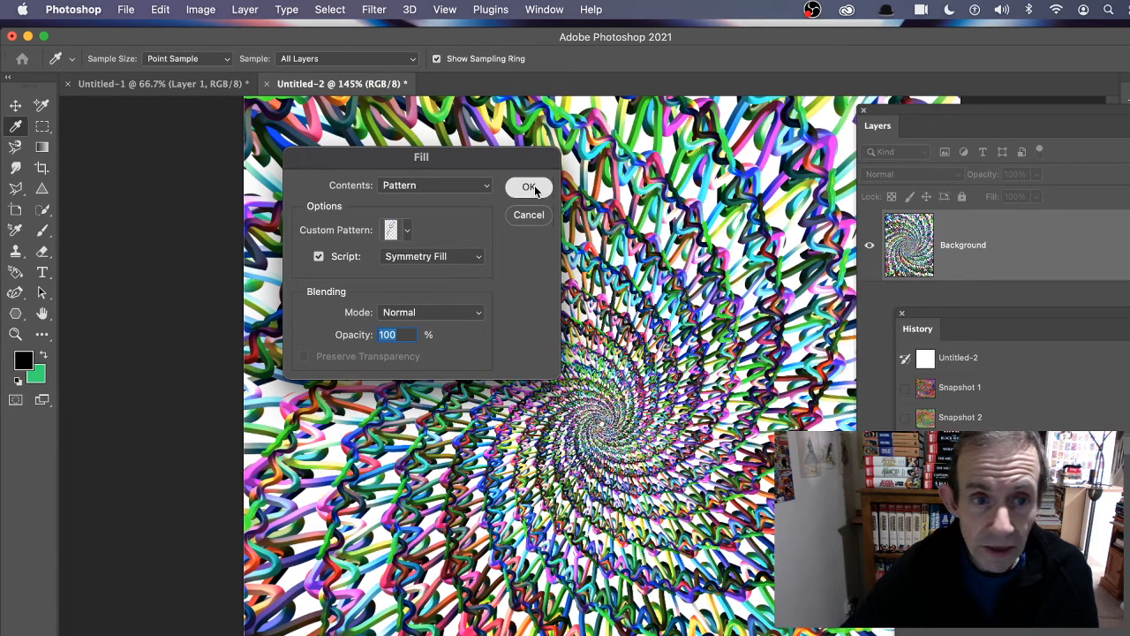
pyautogui.click(319, 258)
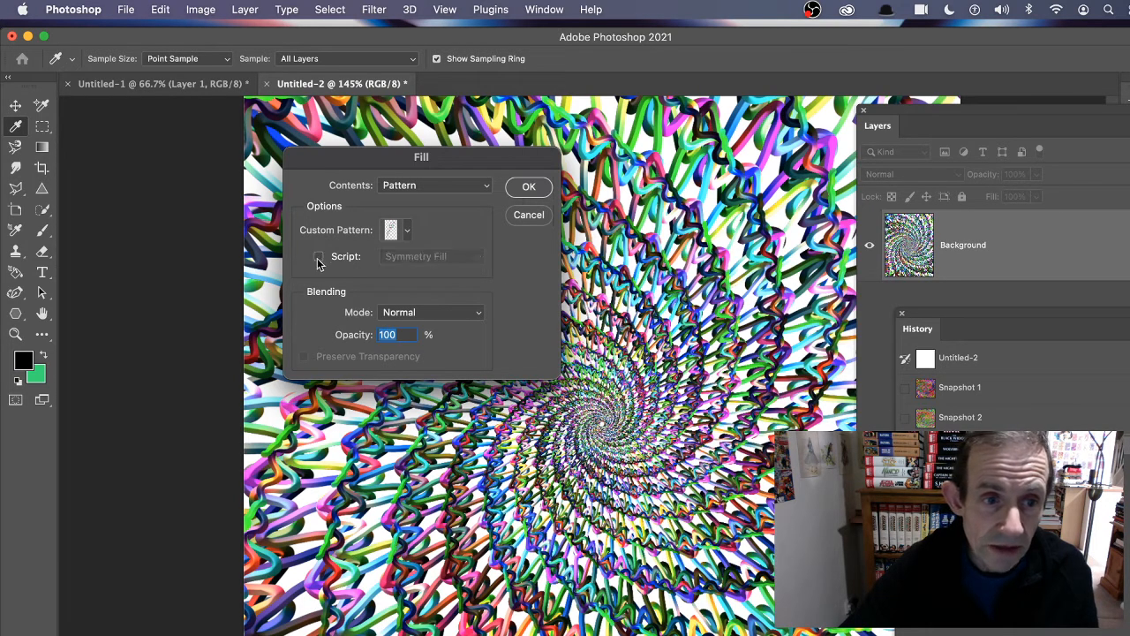
pyautogui.click(319, 258)
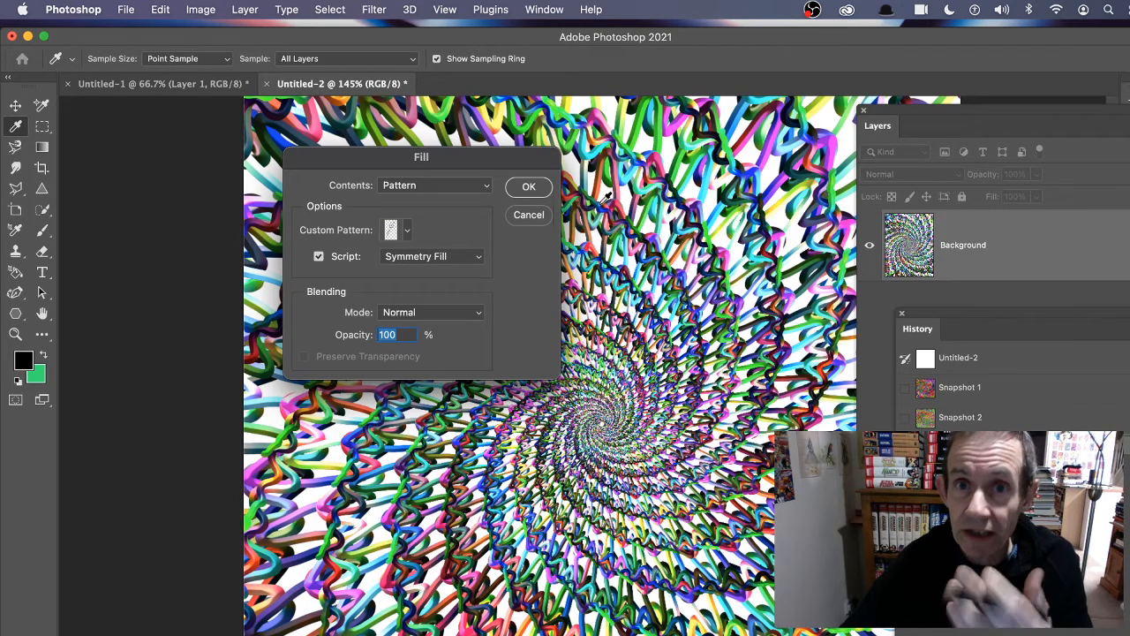
pyautogui.click(528, 187)
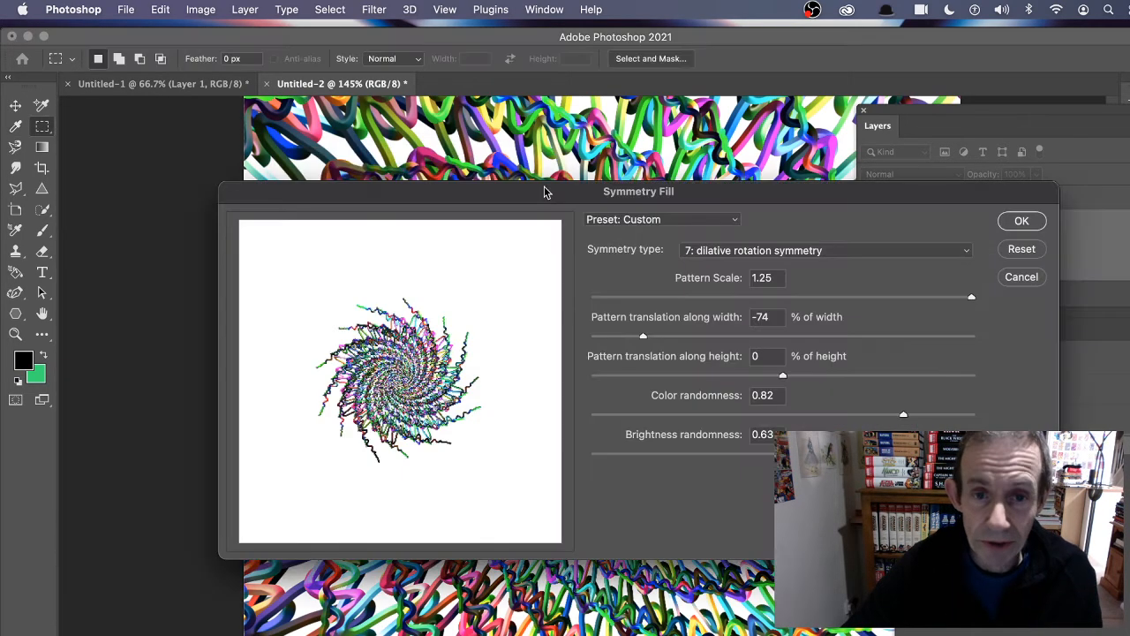
pyautogui.click(648, 340)
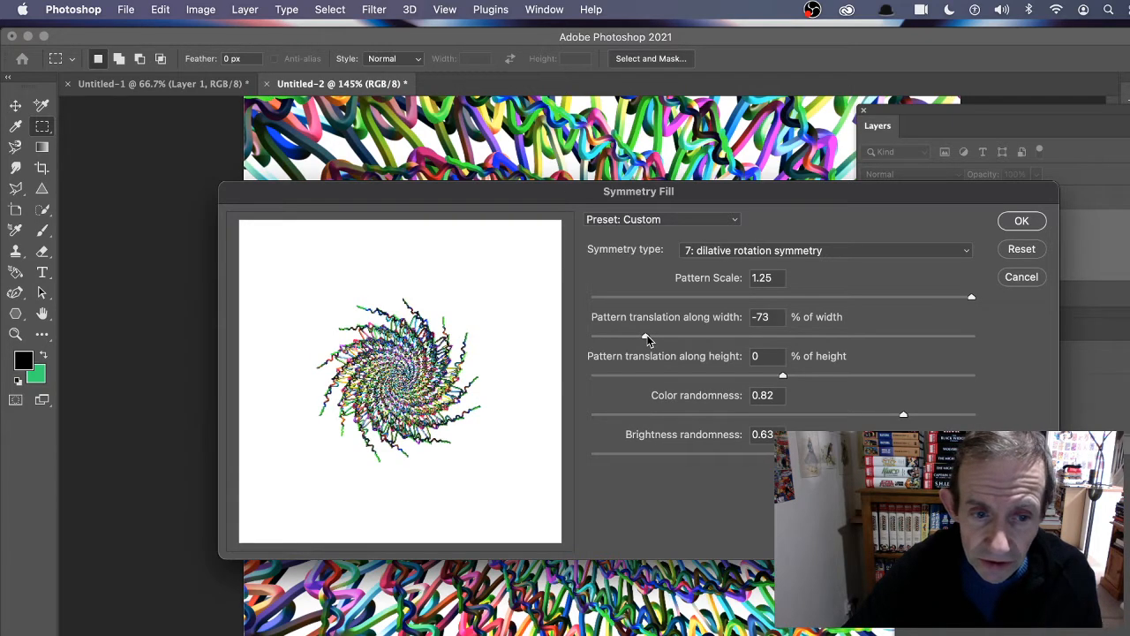
pyautogui.click(1022, 221)
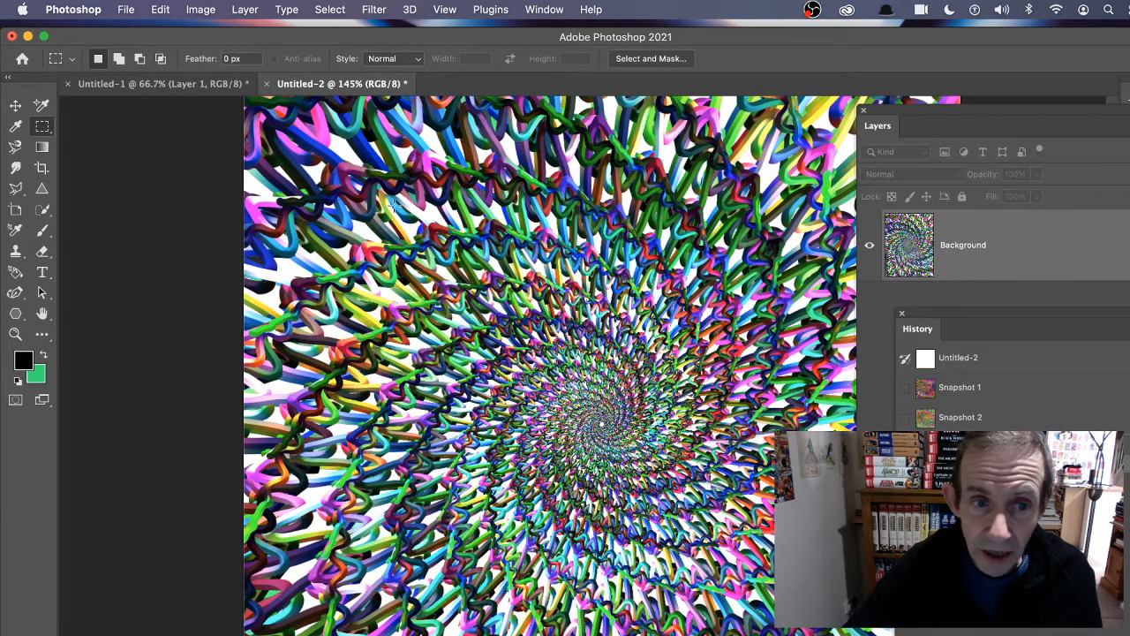
# - Add another scripted Symmetry Fill of the zigzag over the spiral, with the pattern translation along width set to -68%
pyautogui.click(159, 10)
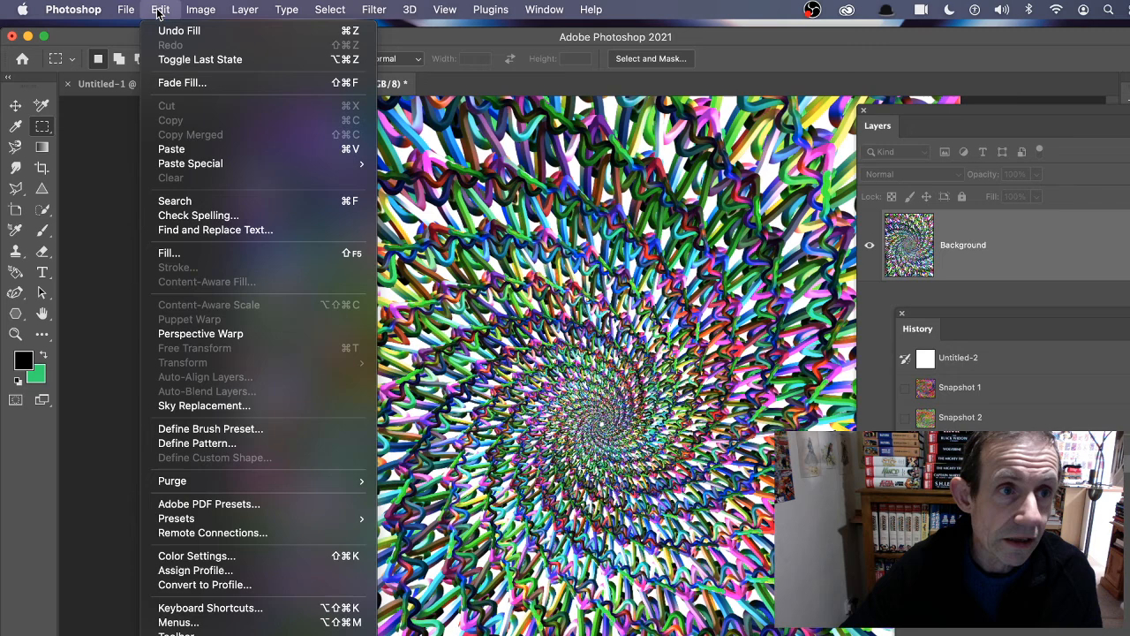
pyautogui.click(169, 253)
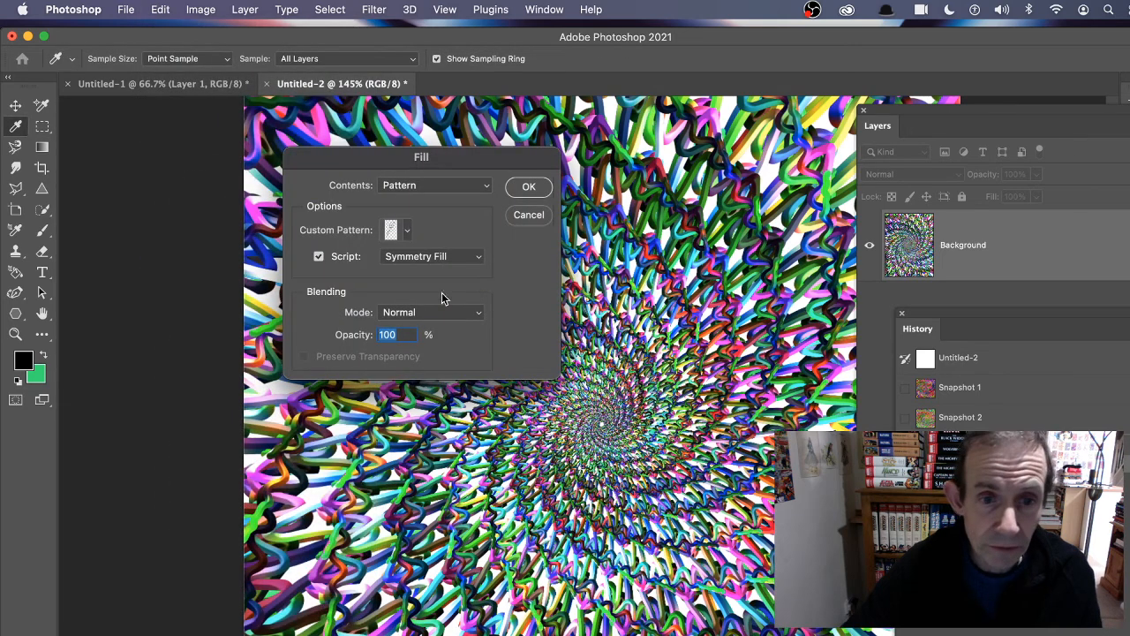
pyautogui.click(319, 257)
pyautogui.click(319, 257)
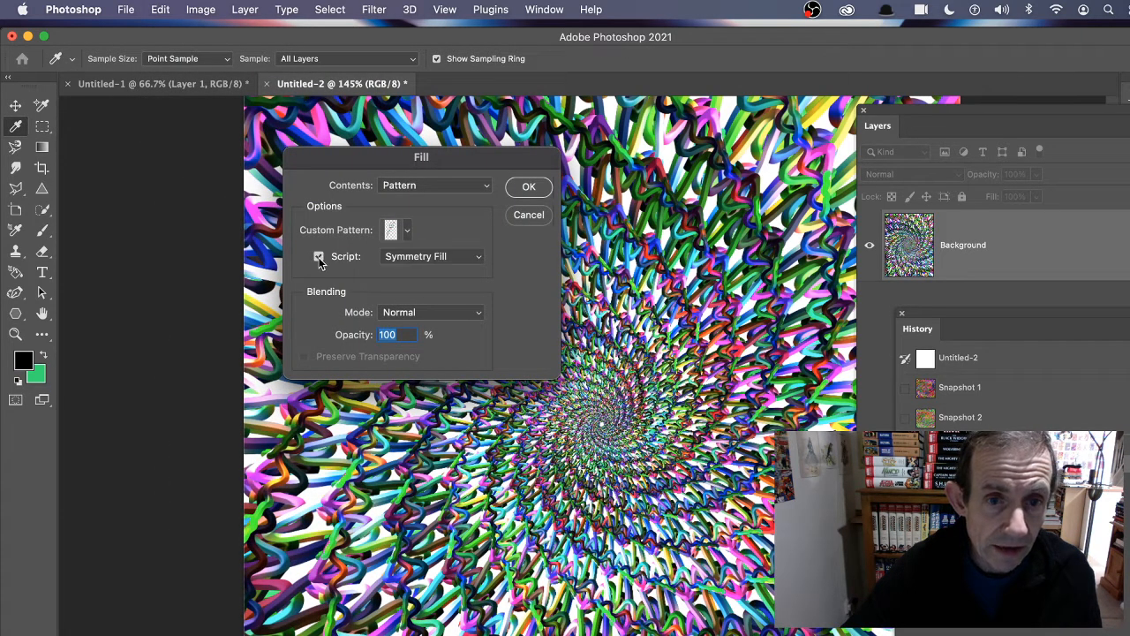
pyautogui.click(528, 187)
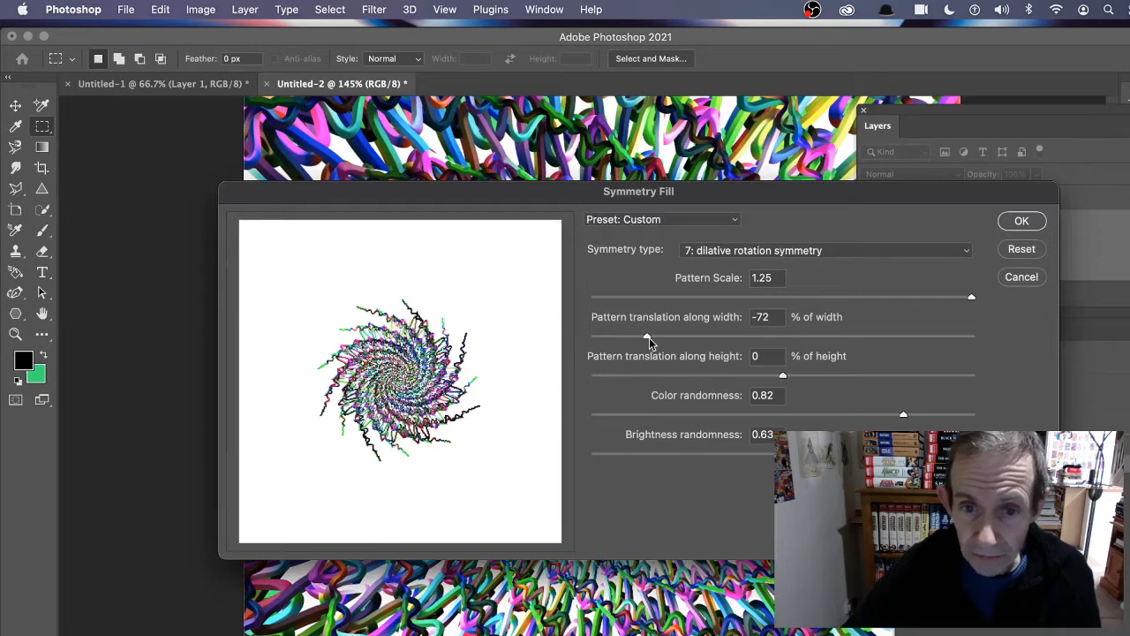
pyautogui.moveTo(649, 337); pyautogui.dragTo(658, 341)
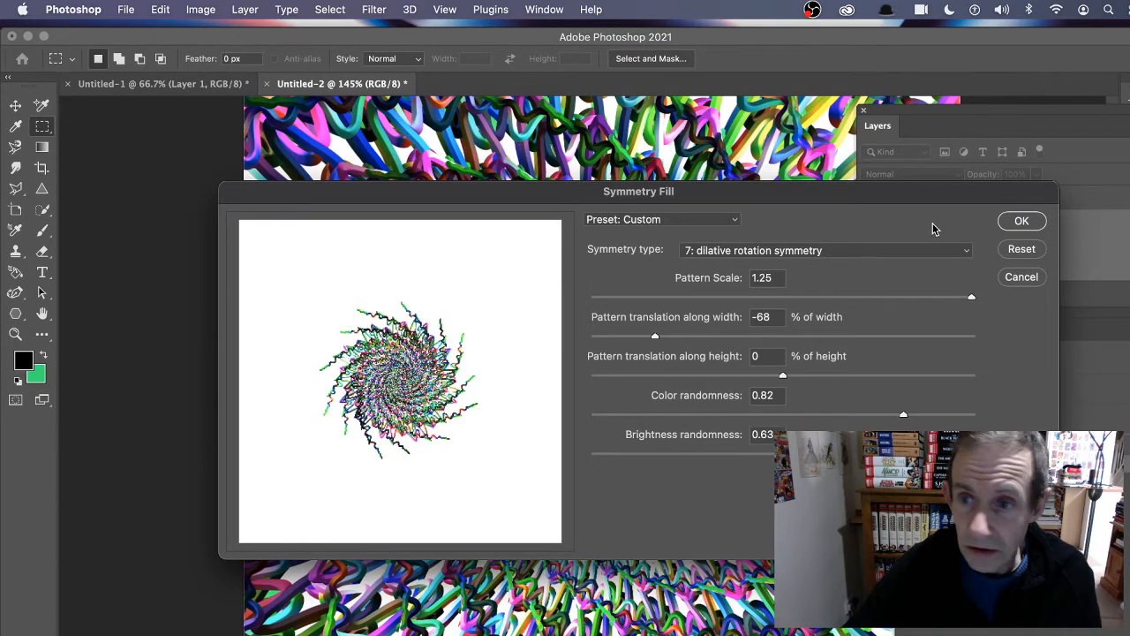
pyautogui.click(1020, 220)
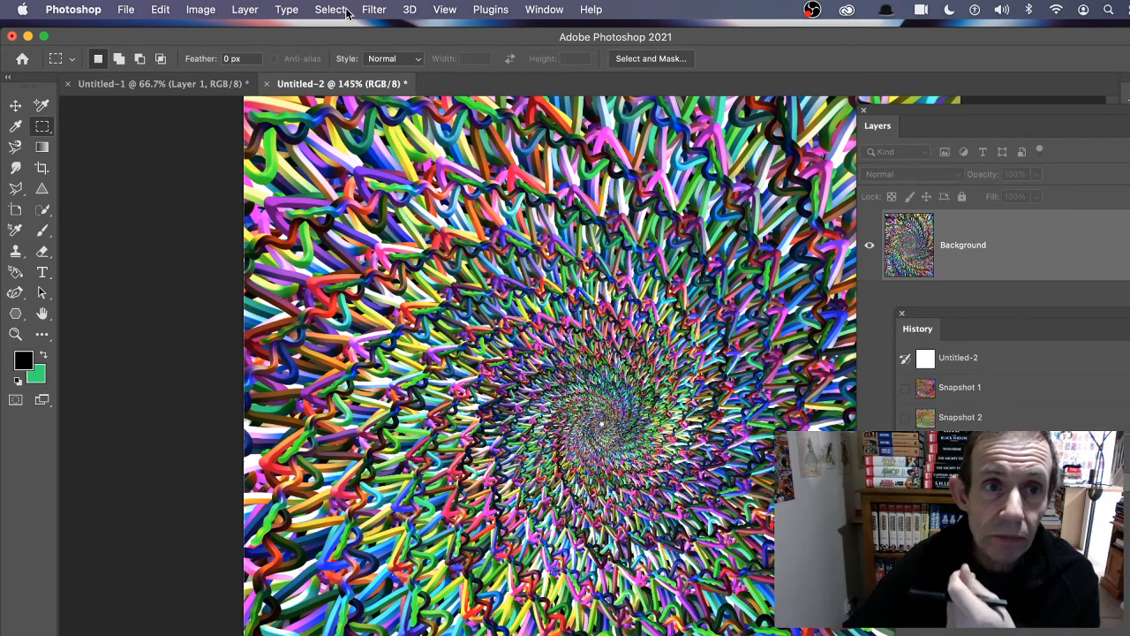
# - Start the Oil Paint filter on the spiral image, check different areas in its preview, and set Stylization to 8.7
pyautogui.click(374, 10)
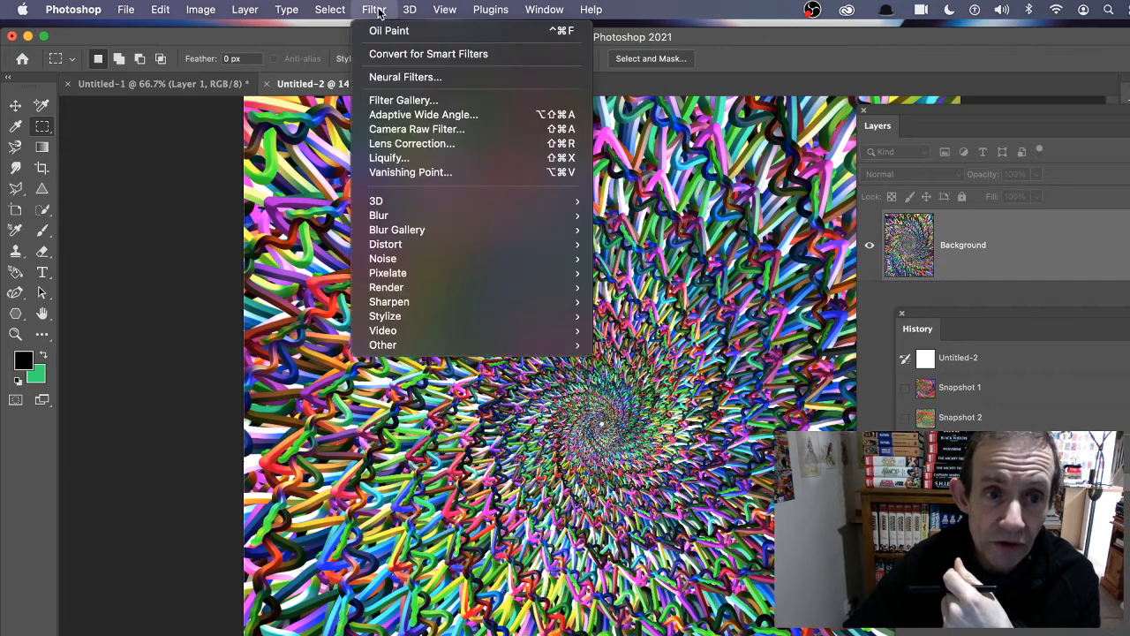
pyautogui.moveTo(399, 318)
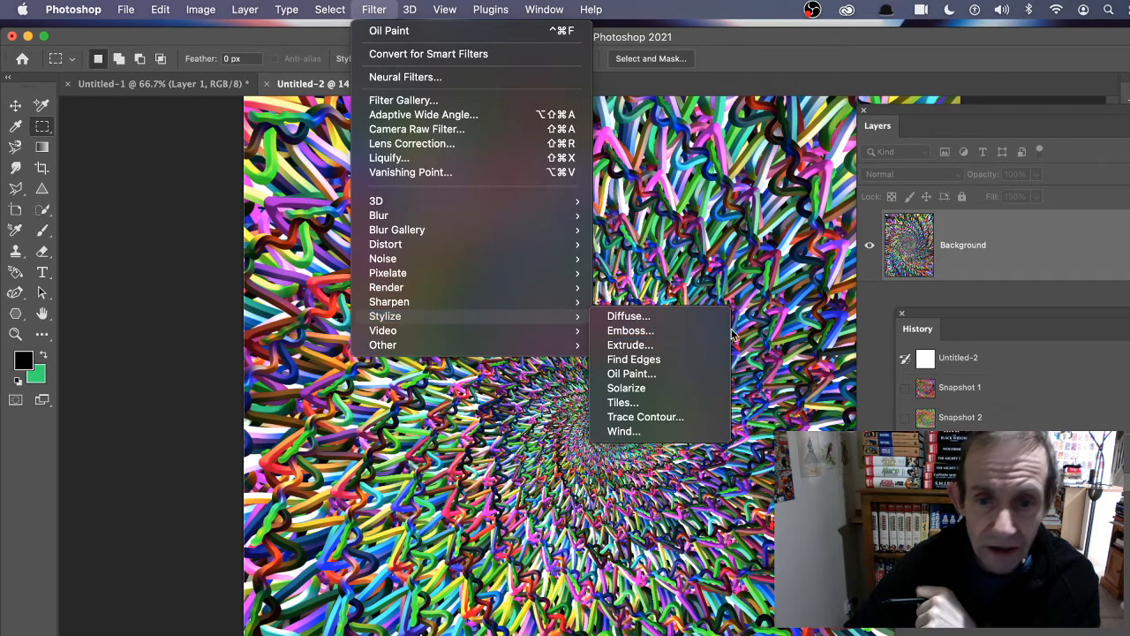
pyautogui.click(631, 373)
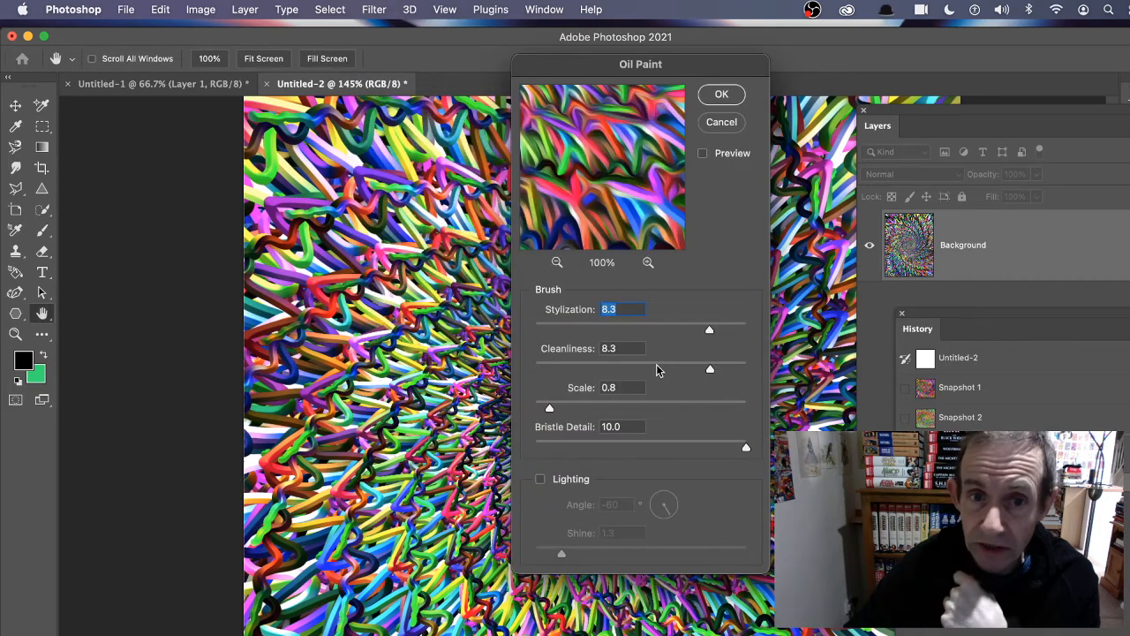
pyautogui.moveTo(597, 120); pyautogui.dragTo(765, 291)
pyautogui.moveTo(628, 181)
pyautogui.mouseDown()
pyautogui.moveTo(491, 122)
pyautogui.moveTo(503, 126)
pyautogui.mouseUp()
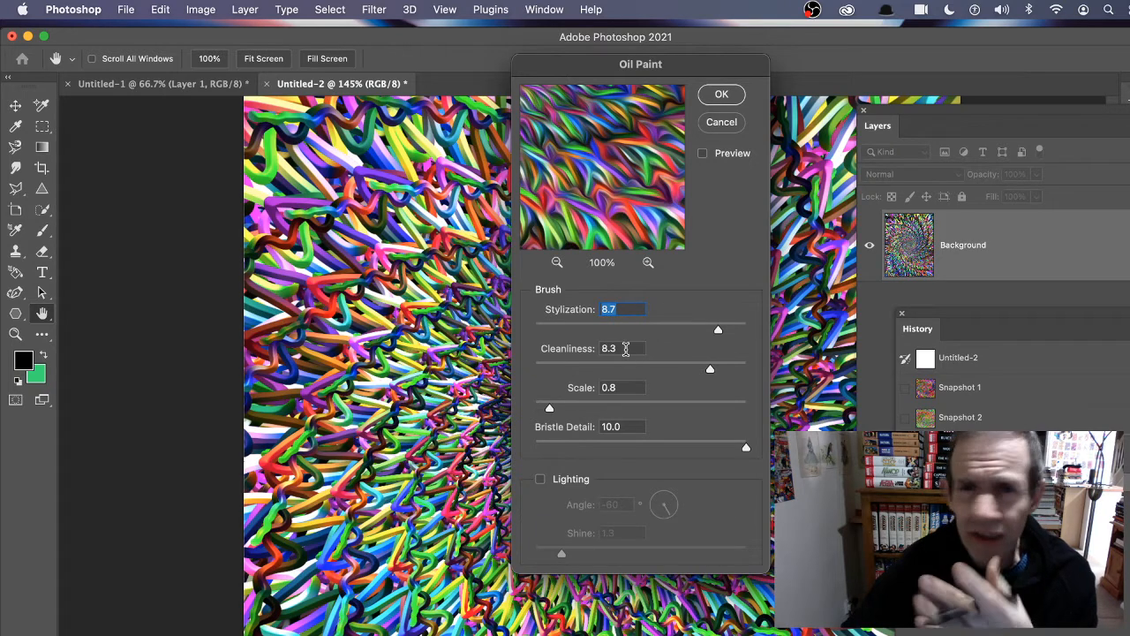
# - Set the oil paint Scale to 6.4 and Bristle Detail to 5.1, keep Lighting off, and apply the filter
pyautogui.click(541, 479)
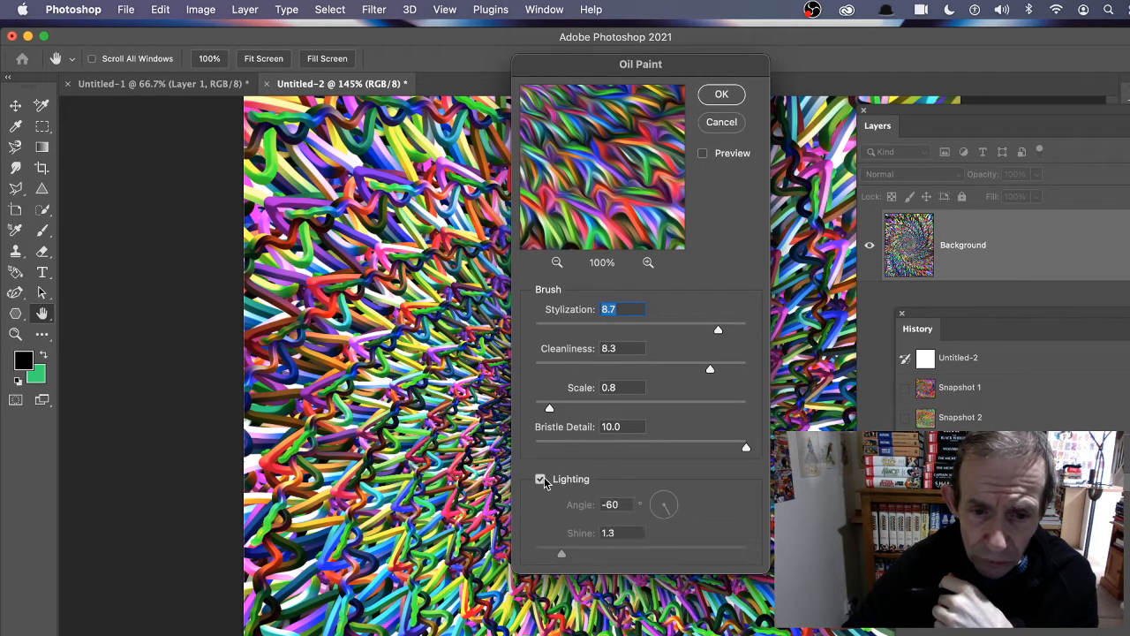
pyautogui.click(630, 504)
pyautogui.moveTo(570, 413); pyautogui.dragTo(667, 409)
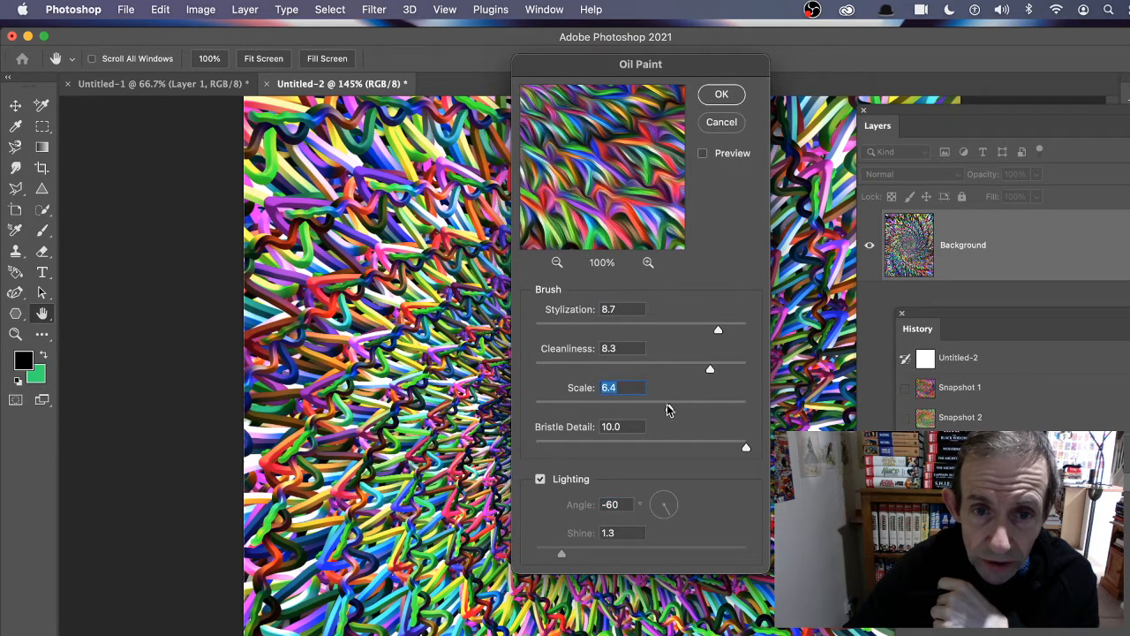
pyautogui.click(642, 444)
pyautogui.moveTo(577, 553); pyautogui.dragTo(640, 552)
pyautogui.click(538, 479)
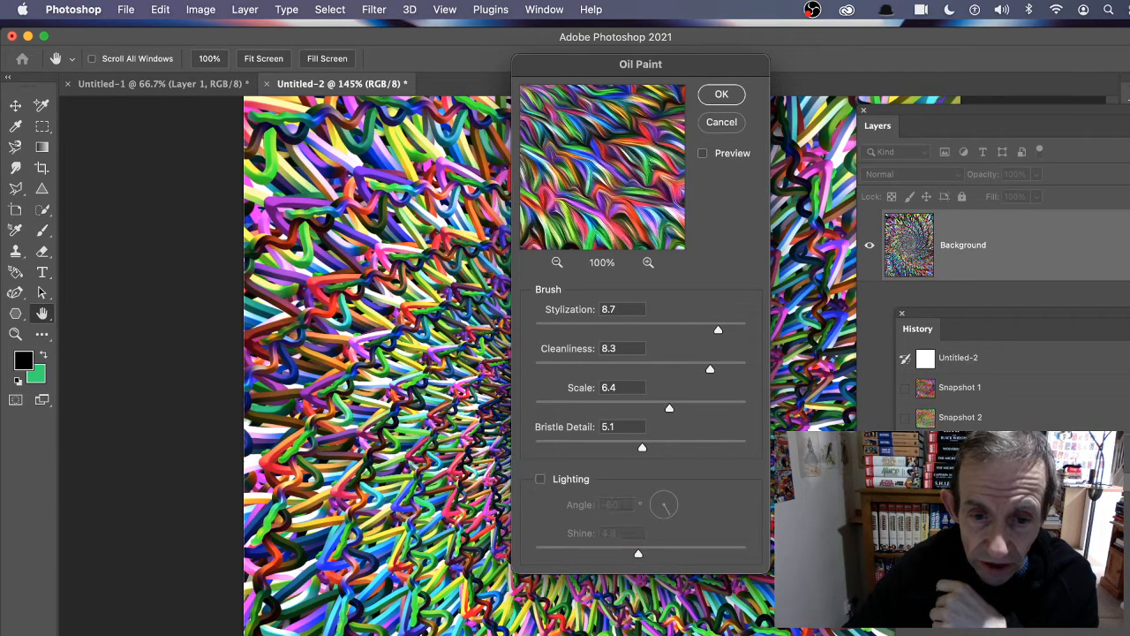
pyautogui.click(721, 95)
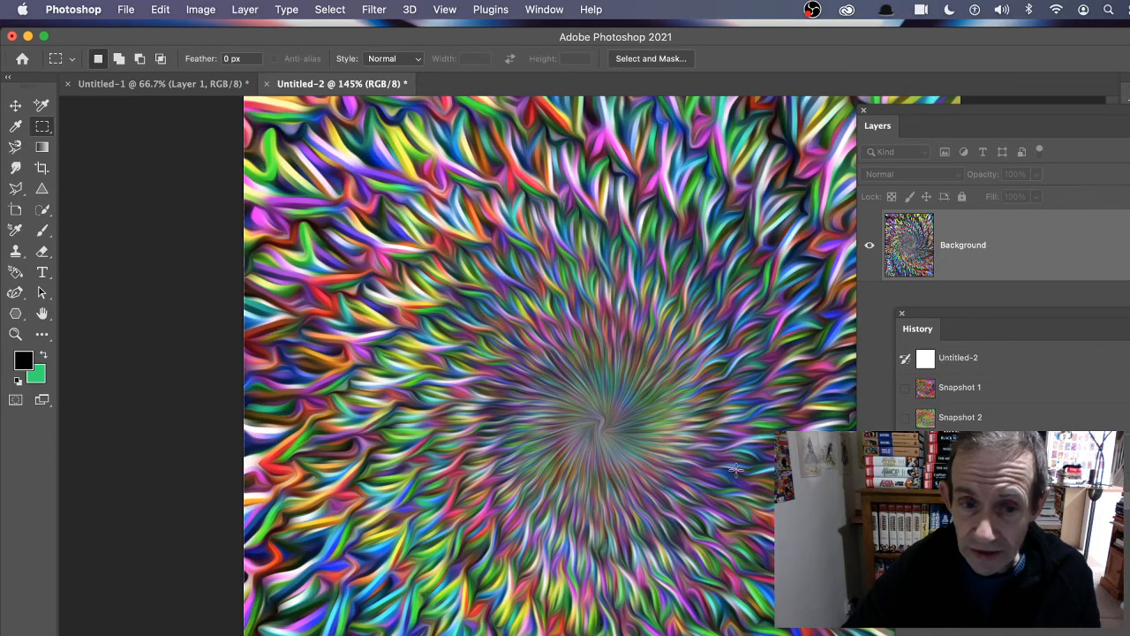
# - Reapply the Oil Paint filter twice to the spiral image with the same settings
pyautogui.click(386, 10)
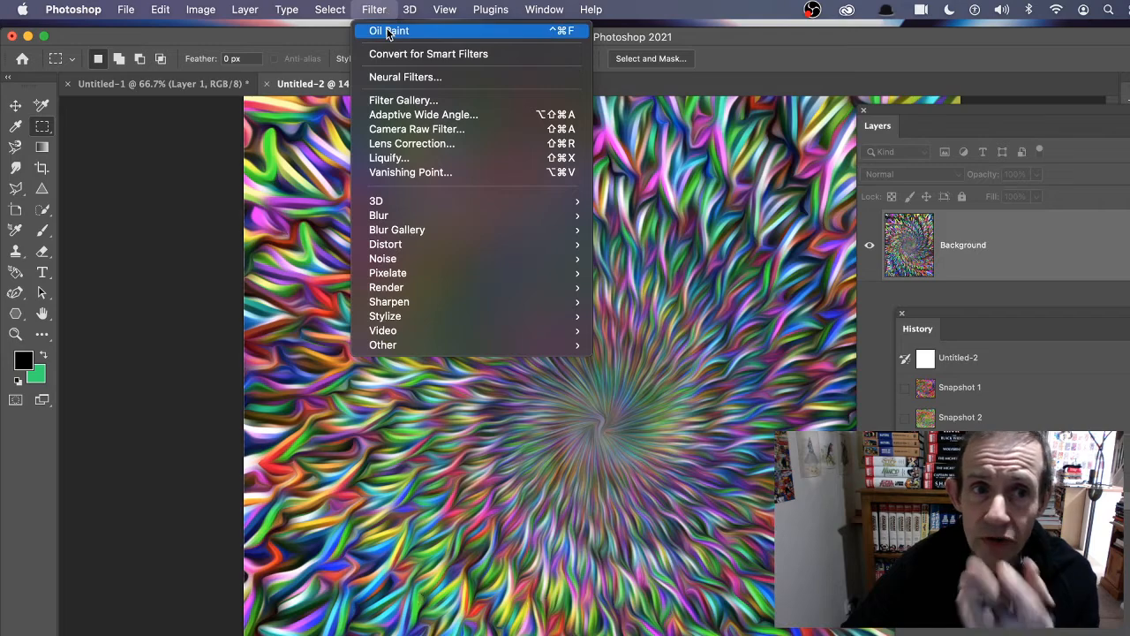
pyautogui.click(386, 31)
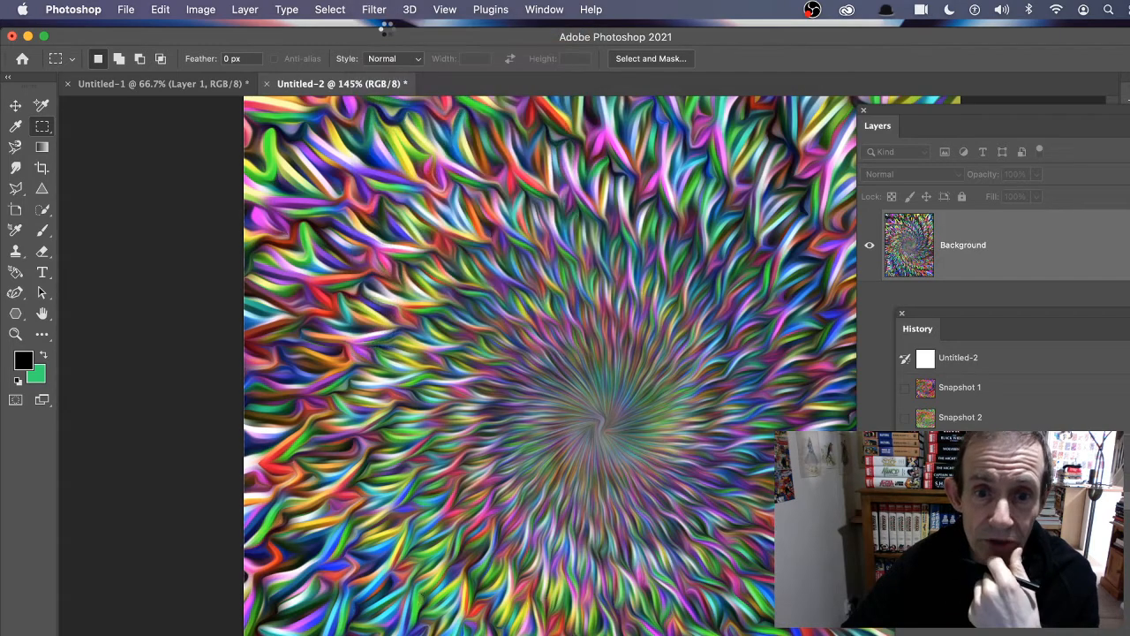
pyautogui.click(360, 10)
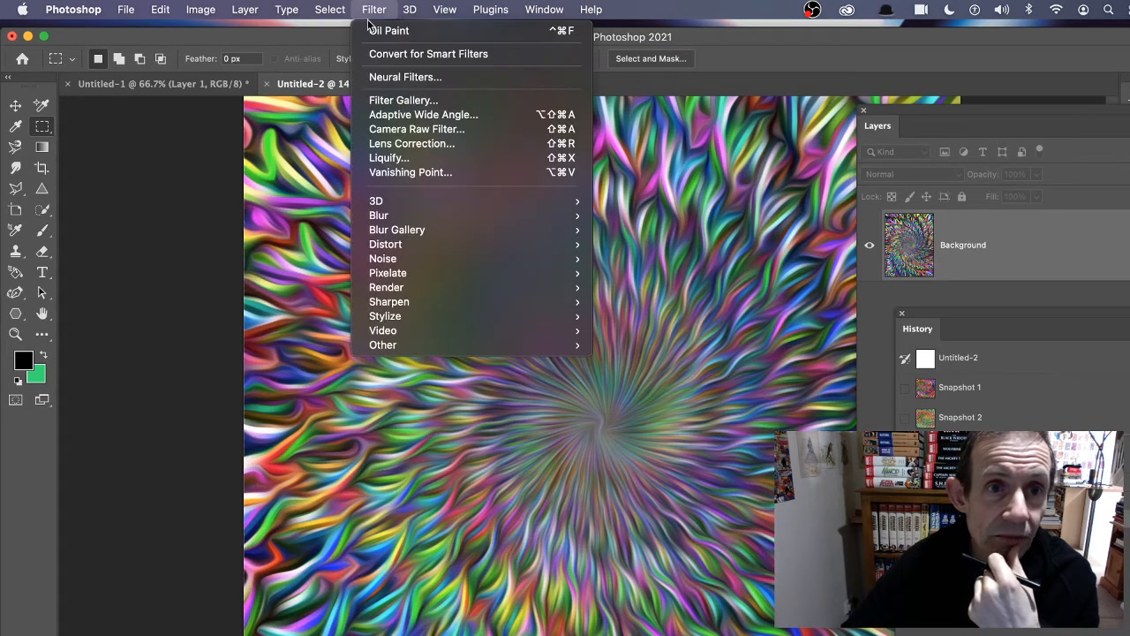
pyautogui.click(374, 30)
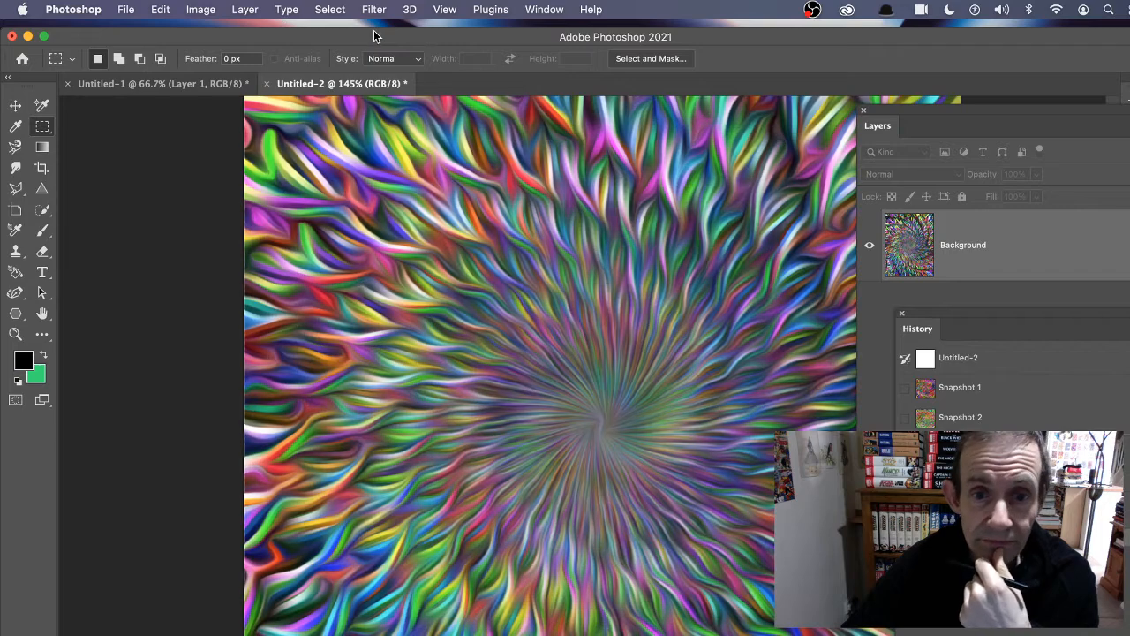
# - Apply a Vibrance adjustment to the spiral with Vibrance at +32 and increased Saturation, and return to the Marquee tool
pyautogui.click(167, 12)
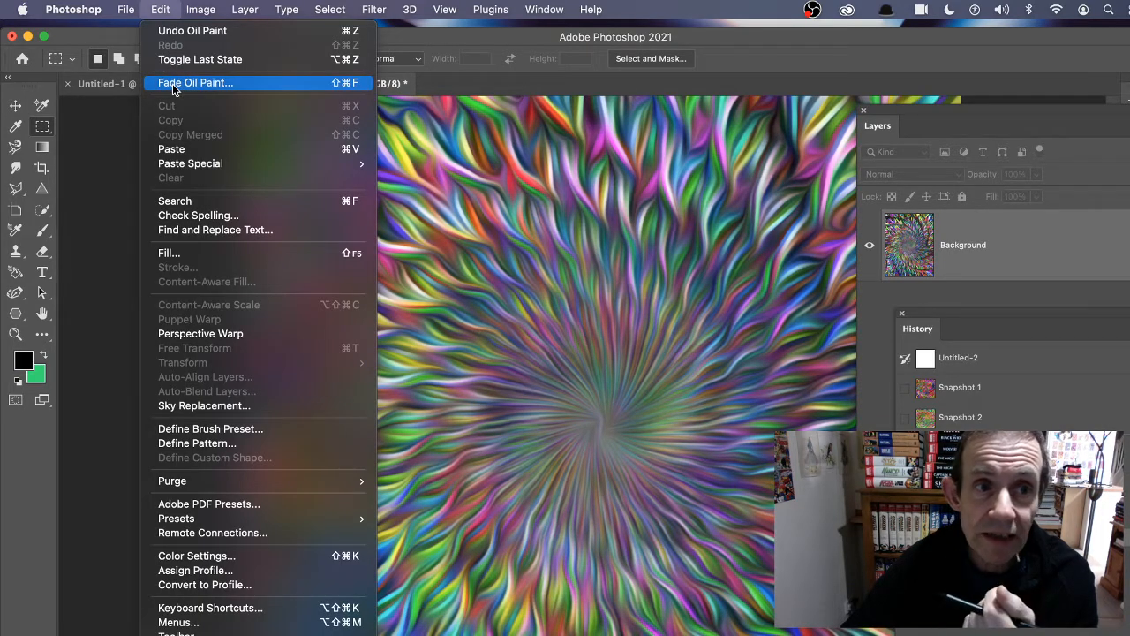
pyautogui.moveTo(199, 14)
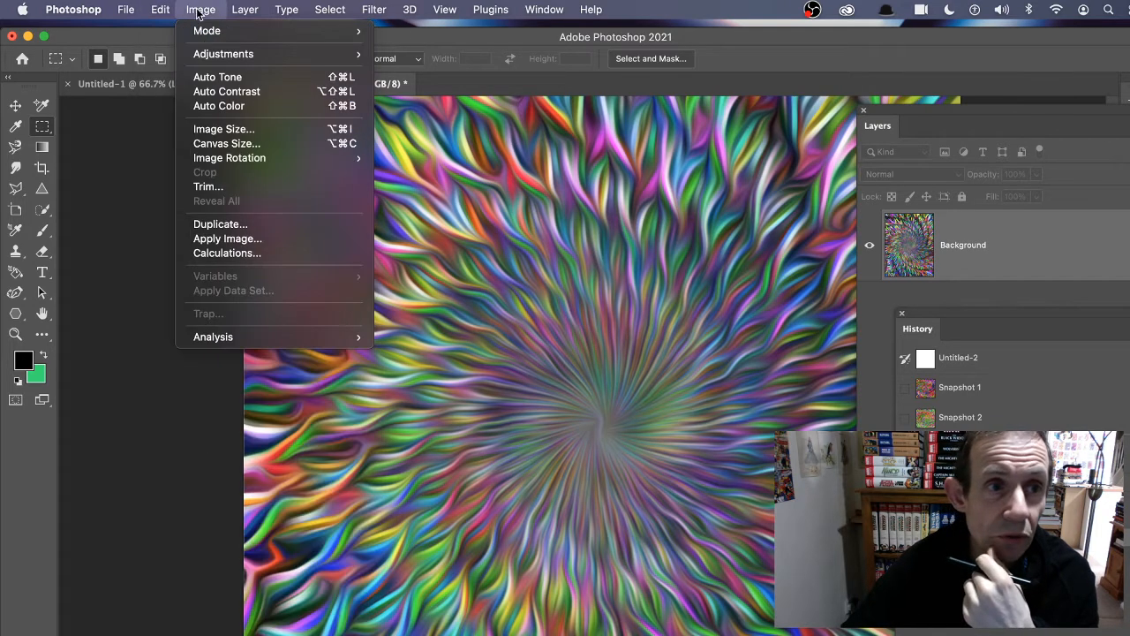
pyautogui.moveTo(212, 53)
pyautogui.click(446, 121)
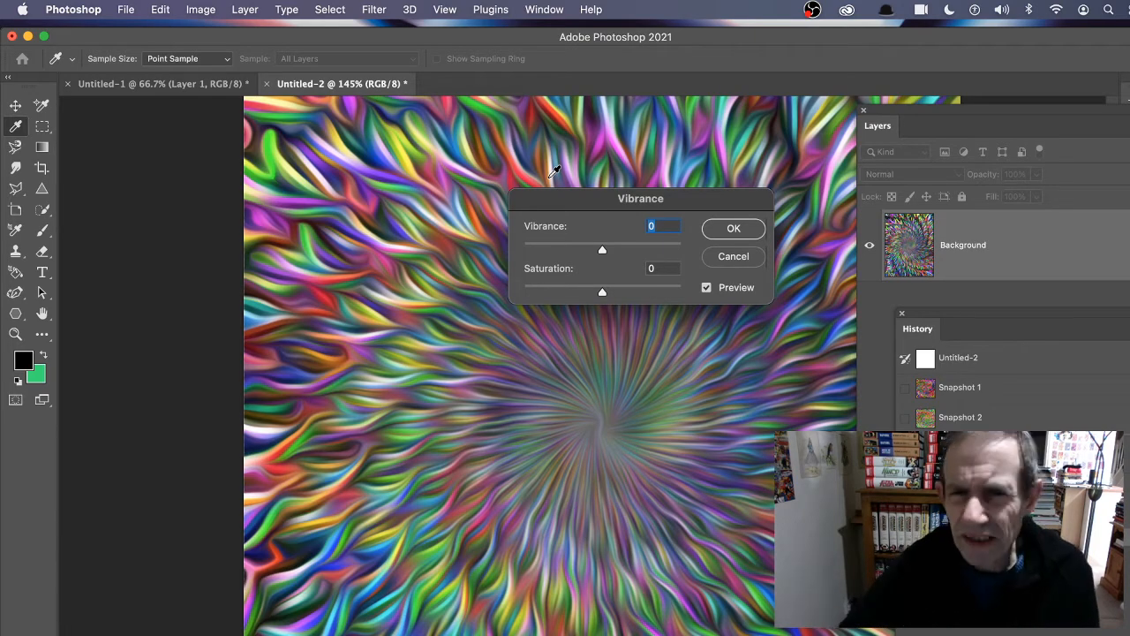
pyautogui.click(628, 251)
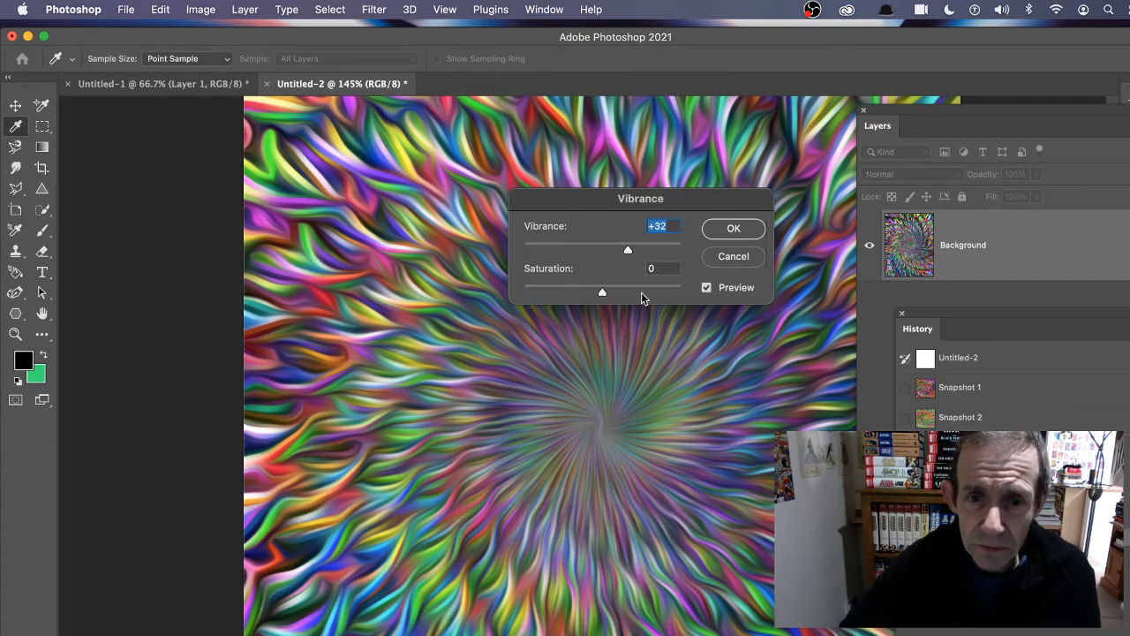
pyautogui.moveTo(642, 292); pyautogui.dragTo(662, 293)
pyautogui.click(734, 230)
pyautogui.press('m')
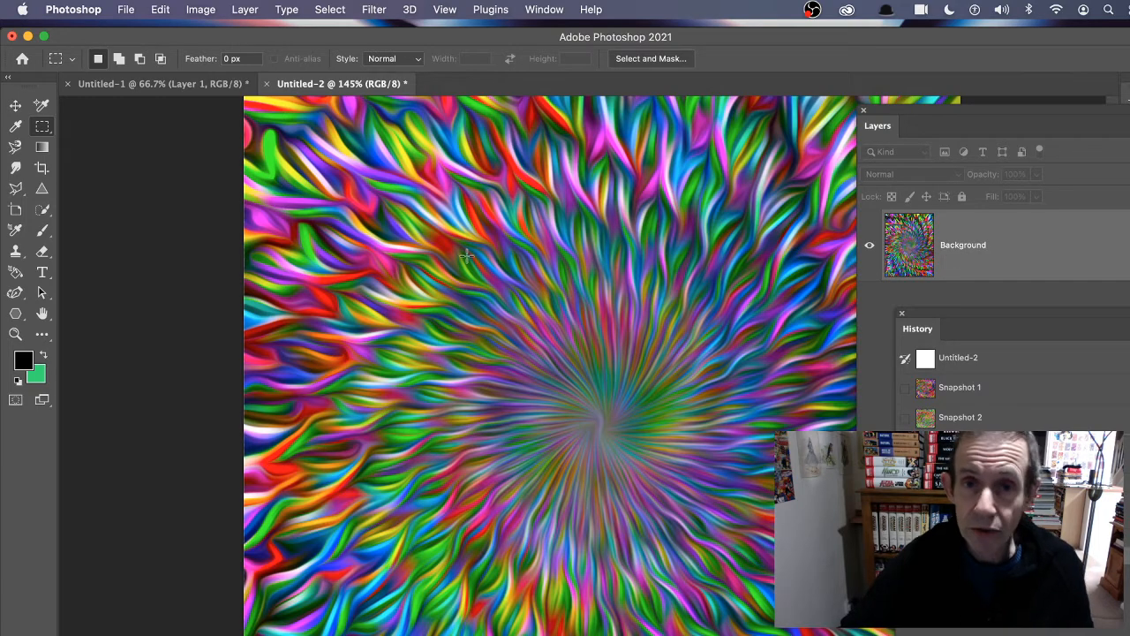
# - Switch to the Untitled-1 zigzag document and activate the Move tool
pyautogui.click(168, 84)
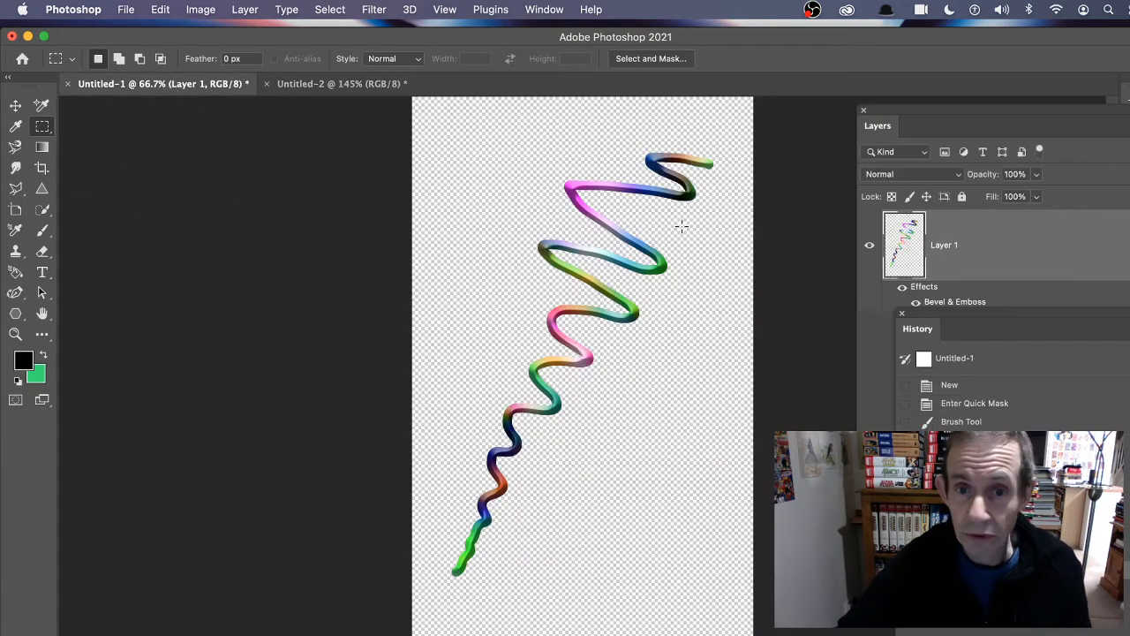
pyautogui.click(15, 106)
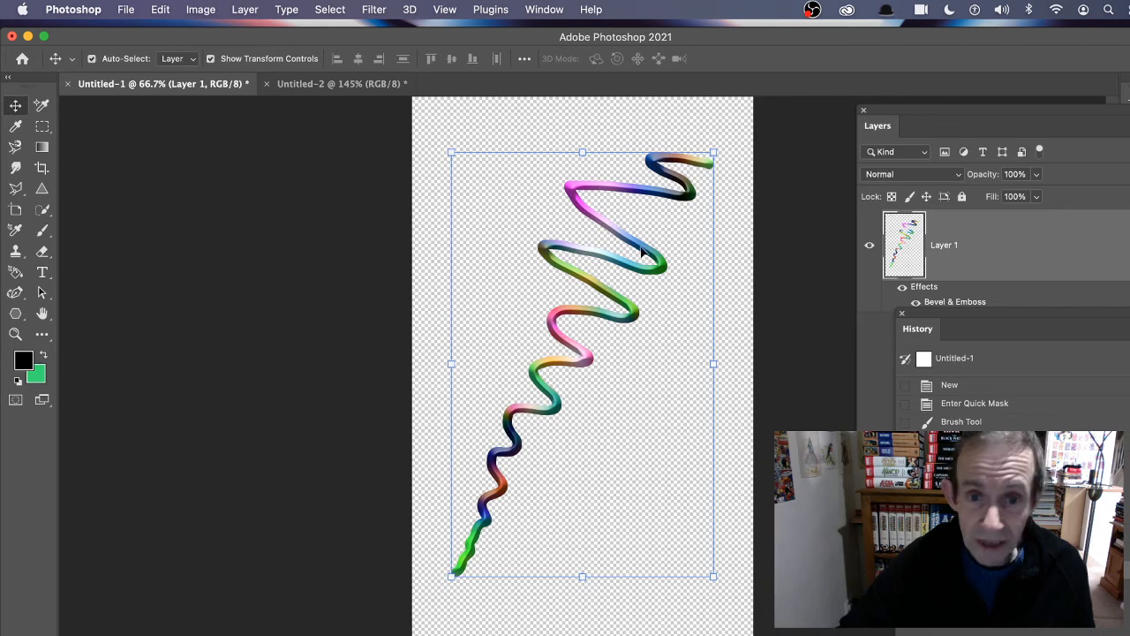
# - Try warping the upper loops of the zigzag with the Liquify filter, then discard the distortion
pyautogui.click(371, 10)
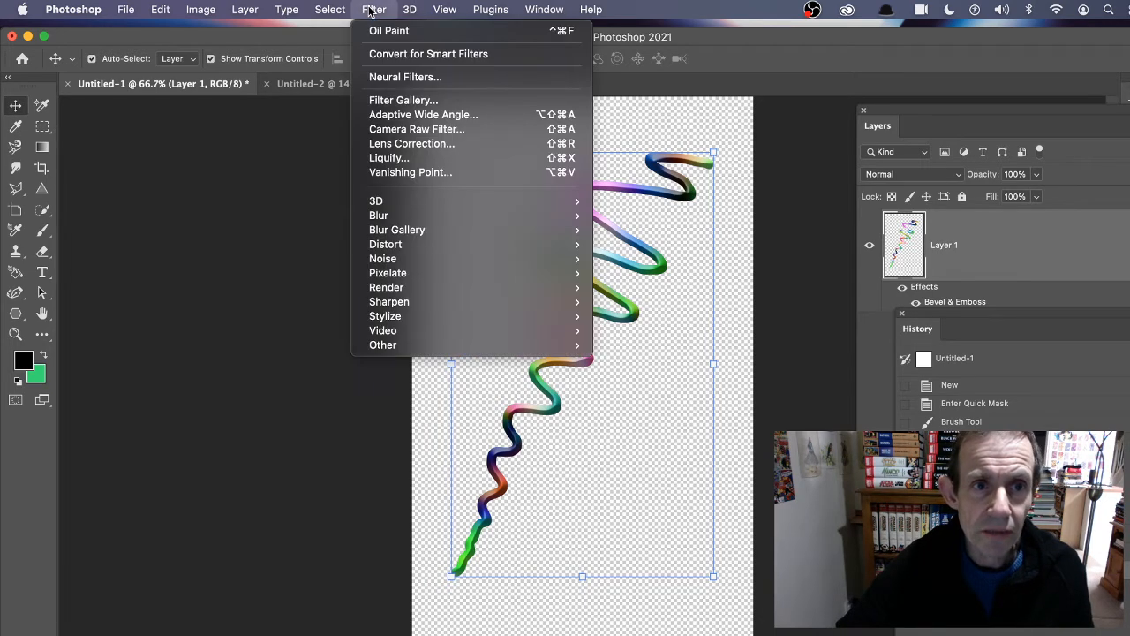
pyautogui.click(399, 159)
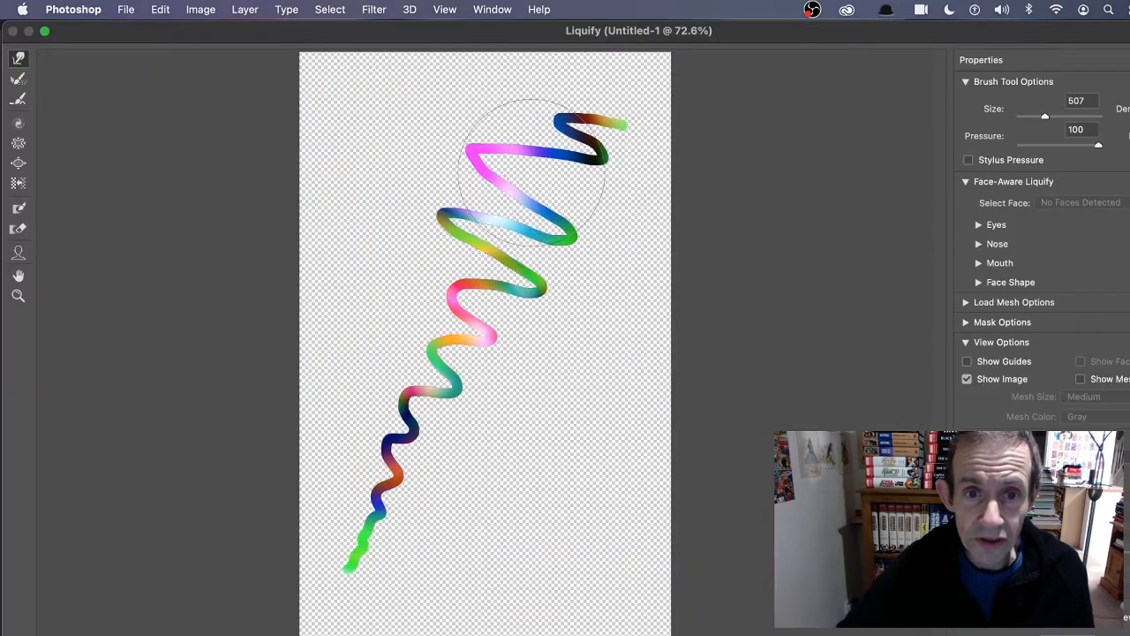
pyautogui.moveTo(542, 141)
pyautogui.mouseDown()
pyautogui.moveTo(402, 125)
pyautogui.moveTo(451, 139)
pyautogui.moveTo(499, 179)
pyautogui.mouseUp()
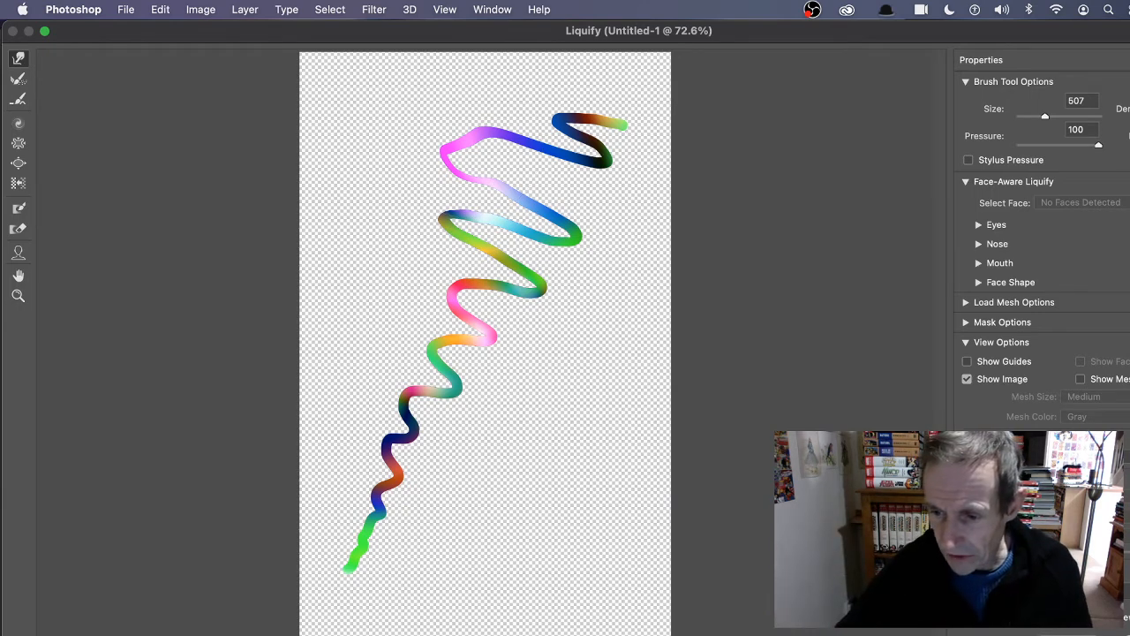
pyautogui.press('Escape')
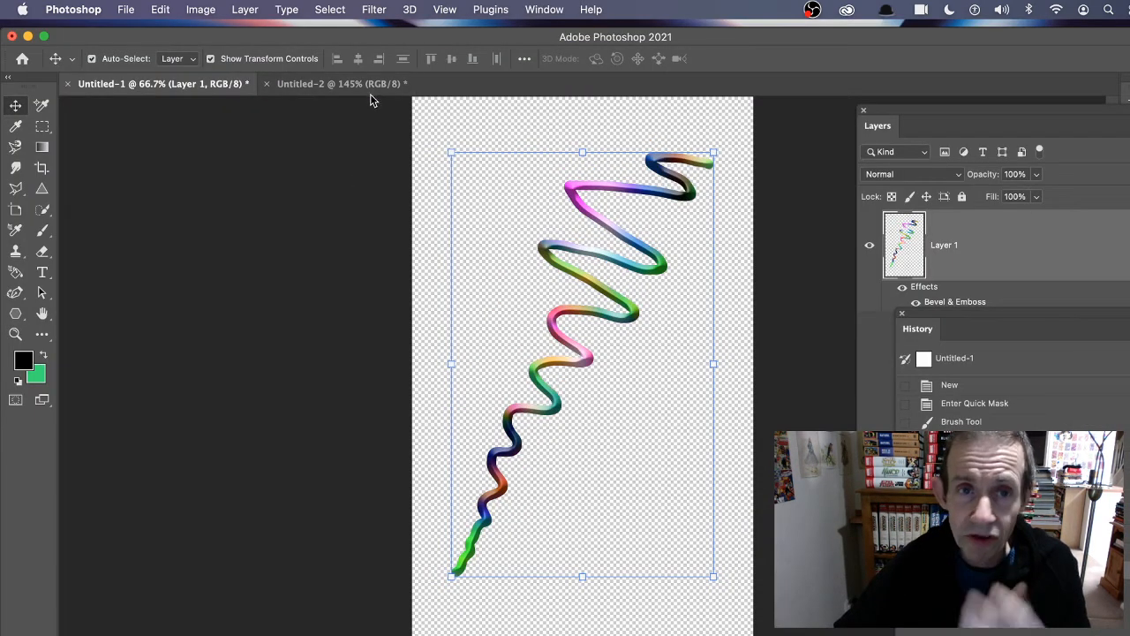
# - Try scaling and repositioning the zigzag layer with a free transform, then cancel the transform
pyautogui.moveTo(451, 152)
pyautogui.mouseDown()
pyautogui.moveTo(570, 255)
pyautogui.moveTo(618, 264)
pyautogui.mouseUp()
pyautogui.moveTo(677, 337)
pyautogui.mouseDown()
pyautogui.moveTo(614, 283)
pyautogui.moveTo(585, 215)
pyautogui.mouseUp()
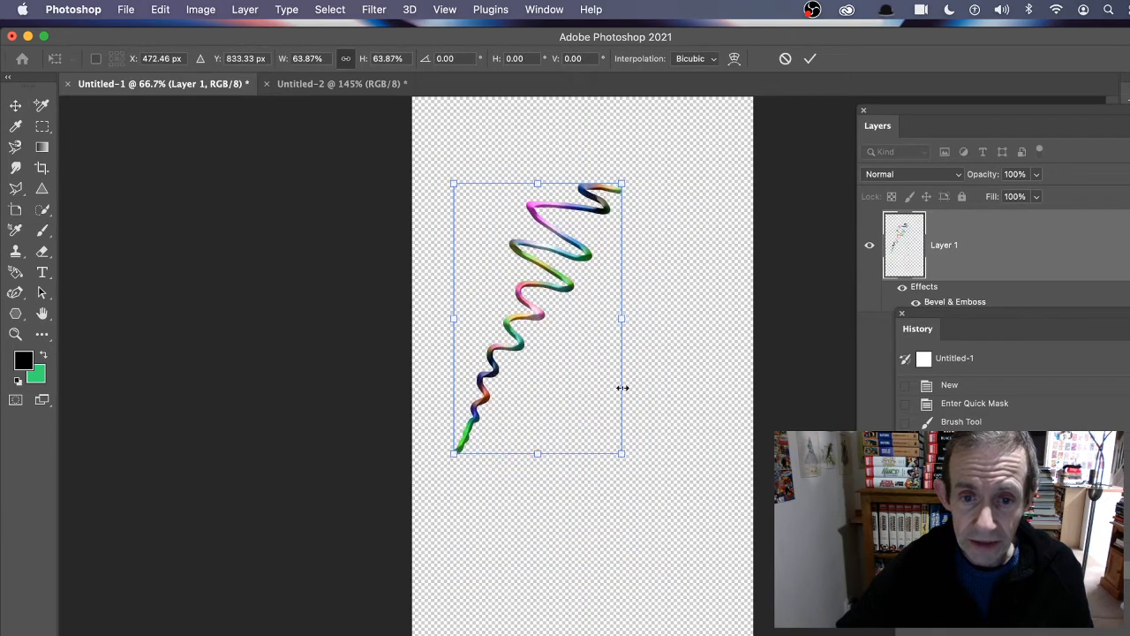
pyautogui.moveTo(530, 457)
pyautogui.mouseDown()
pyautogui.moveTo(555, 520)
pyautogui.moveTo(535, 598)
pyautogui.moveTo(559, 564)
pyautogui.mouseUp()
pyautogui.moveTo(583, 222); pyautogui.dragTo(629, 223)
pyautogui.moveTo(694, 556)
pyautogui.mouseDown()
pyautogui.moveTo(549, 580)
pyautogui.moveTo(552, 566)
pyautogui.moveTo(697, 610)
pyautogui.mouseUp()
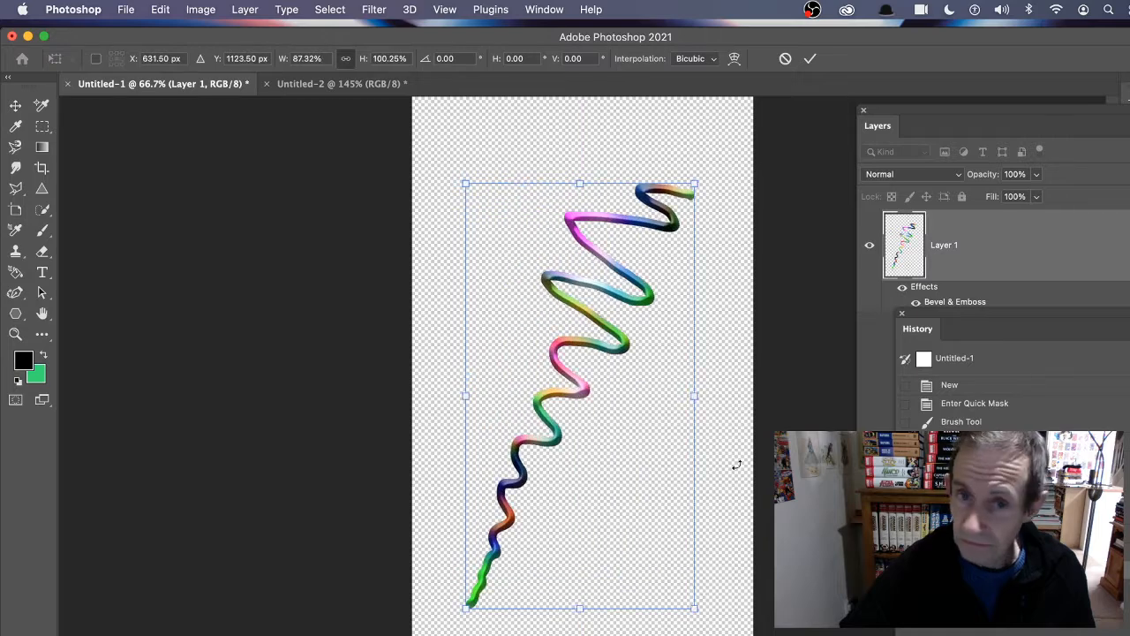
pyautogui.click(785, 58)
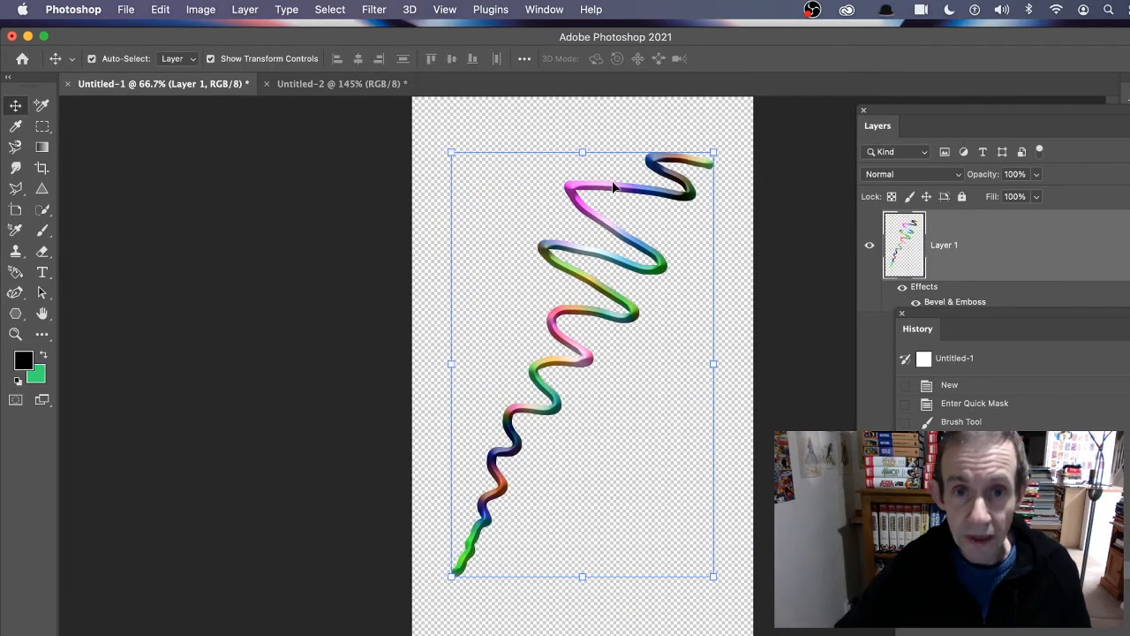
# - Duplicate the zigzag layer several times, making smaller copies that overlap the original along its length
pyautogui.moveTo(610, 190)
pyautogui.keyDown('alt'); pyautogui.mouseDown()
pyautogui.moveTo(629, 212)
pyautogui.moveTo(613, 225)
pyautogui.mouseUp(); pyautogui.keyUp('alt')
pyautogui.moveTo(720, 183)
pyautogui.mouseDown()
pyautogui.moveTo(616, 353)
pyautogui.moveTo(586, 368)
pyautogui.moveTo(576, 347)
pyautogui.moveTo(590, 377)
pyautogui.moveTo(579, 366)
pyautogui.moveTo(629, 228)
pyautogui.moveTo(671, 214)
pyautogui.moveTo(662, 191)
pyautogui.moveTo(641, 190)
pyautogui.mouseUp()
pyautogui.press('Return')
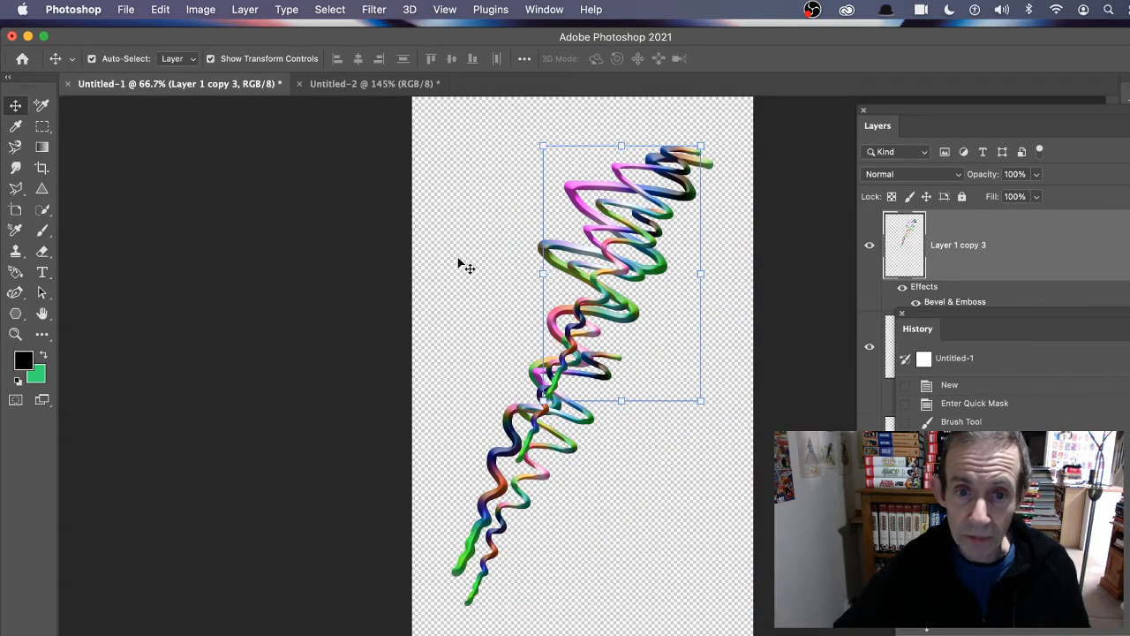
# - Deselect the layers and define the overlapping zigzags as a pattern
pyautogui.click(459, 262)
pyautogui.click(160, 9)
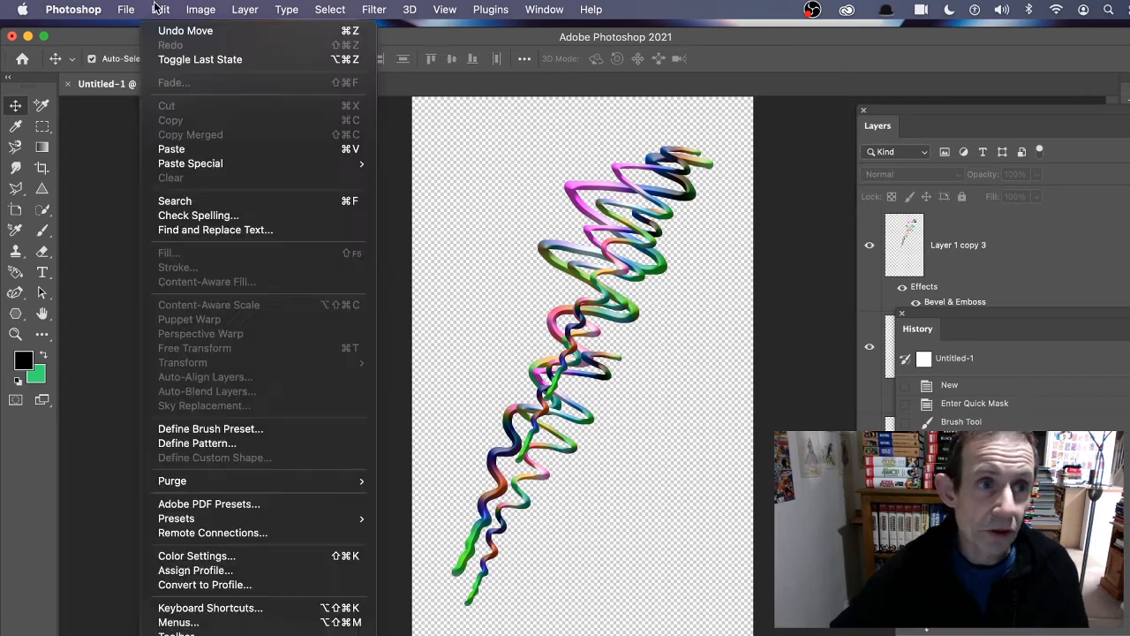
pyautogui.click(196, 443)
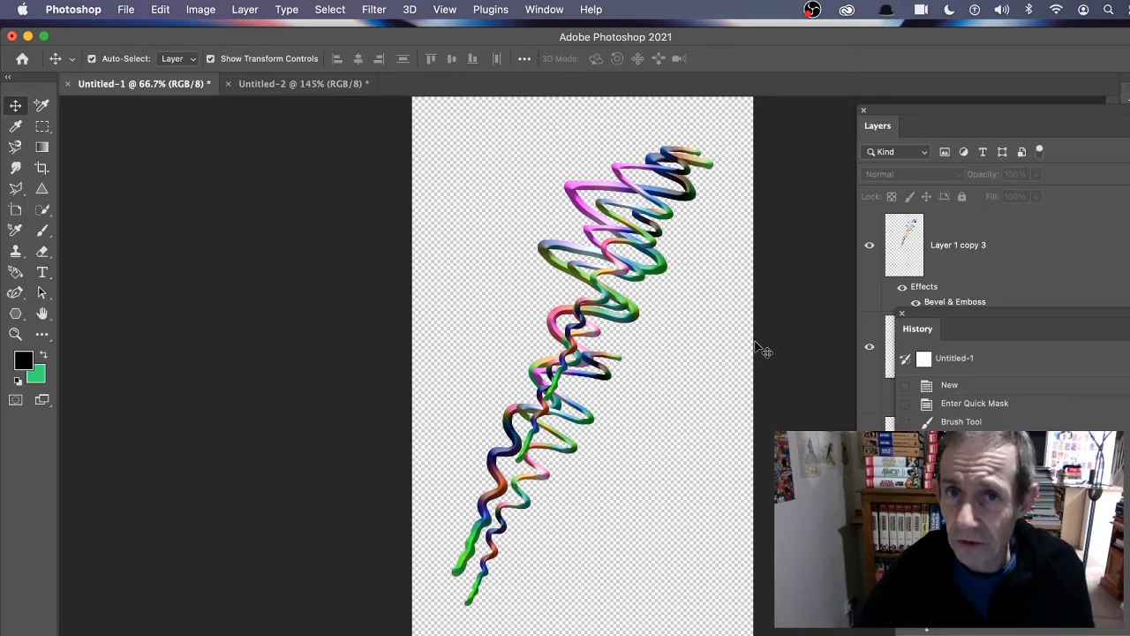
# - In Untitled-2, paint a winding zigzag over the spiral in Quick Mask with a 67 px hard round brush and convert it to a selection
pyautogui.click(315, 83)
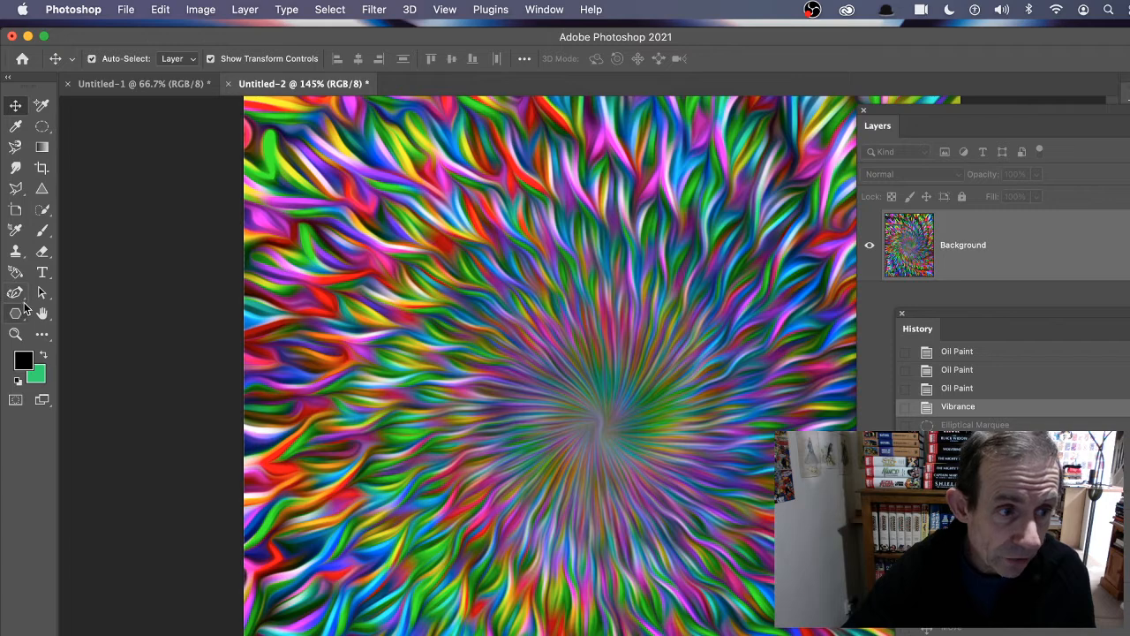
pyautogui.click(15, 400)
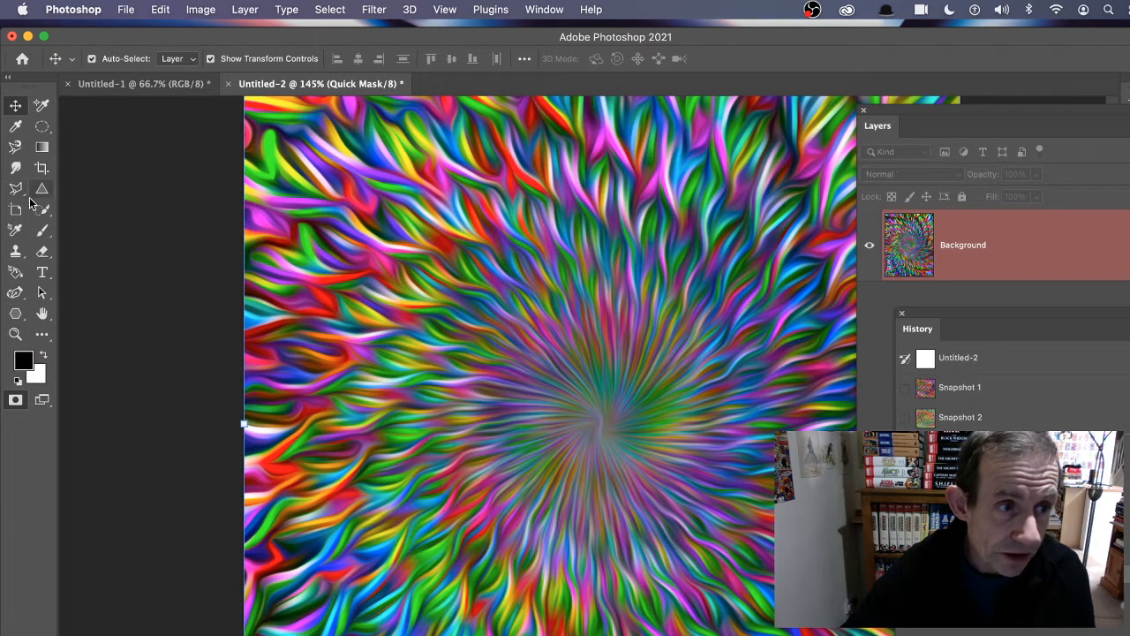
pyautogui.click(41, 229)
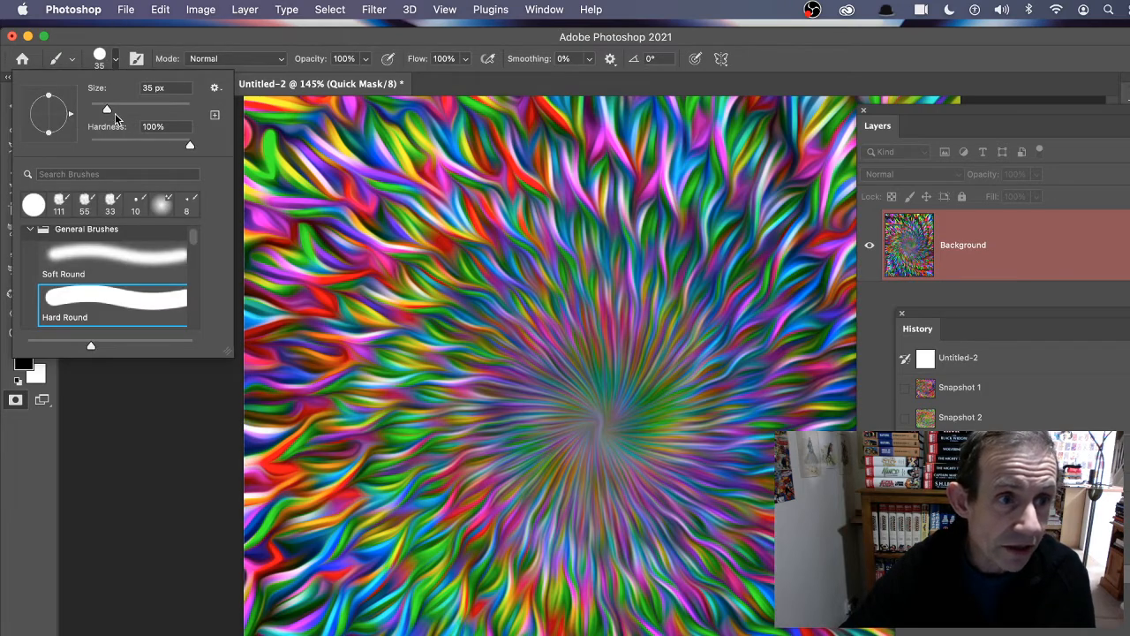
pyautogui.moveTo(115, 114); pyautogui.dragTo(122, 109)
pyautogui.moveTo(726, 196)
pyautogui.mouseDown()
pyautogui.moveTo(653, 169)
pyautogui.moveTo(567, 157)
pyautogui.moveTo(468, 175)
pyautogui.moveTo(373, 217)
pyautogui.moveTo(436, 281)
pyautogui.moveTo(629, 269)
pyautogui.moveTo(728, 283)
pyautogui.moveTo(782, 315)
pyautogui.moveTo(416, 342)
pyautogui.moveTo(361, 399)
pyautogui.moveTo(402, 435)
pyautogui.moveTo(626, 456)
pyautogui.moveTo(726, 505)
pyautogui.moveTo(666, 533)
pyautogui.moveTo(375, 573)
pyautogui.mouseUp()
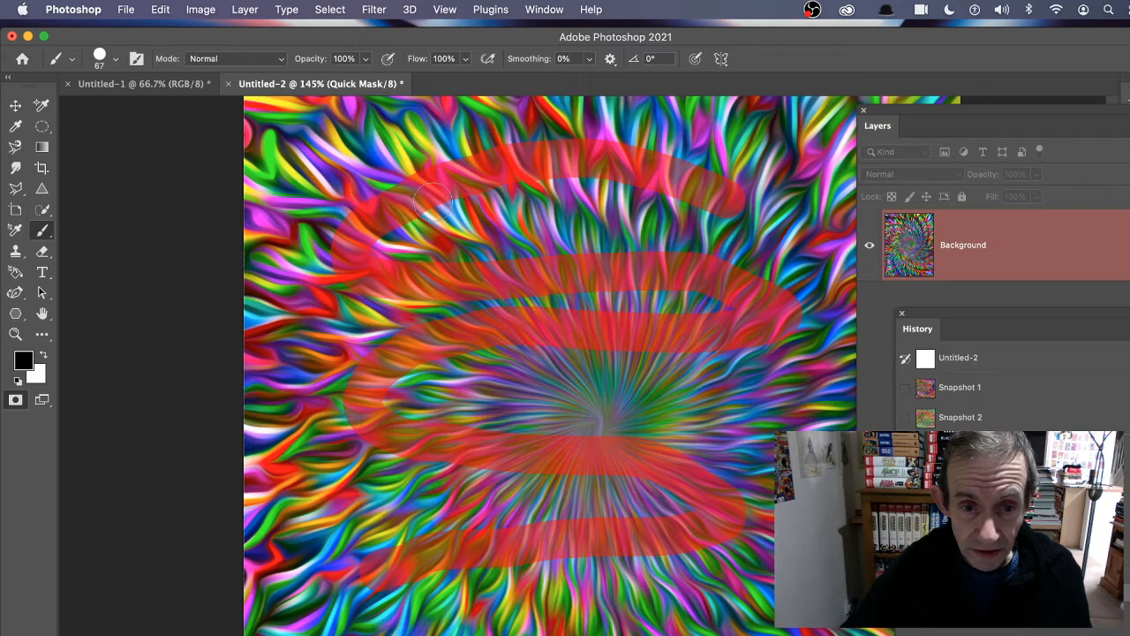
pyautogui.click(15, 400)
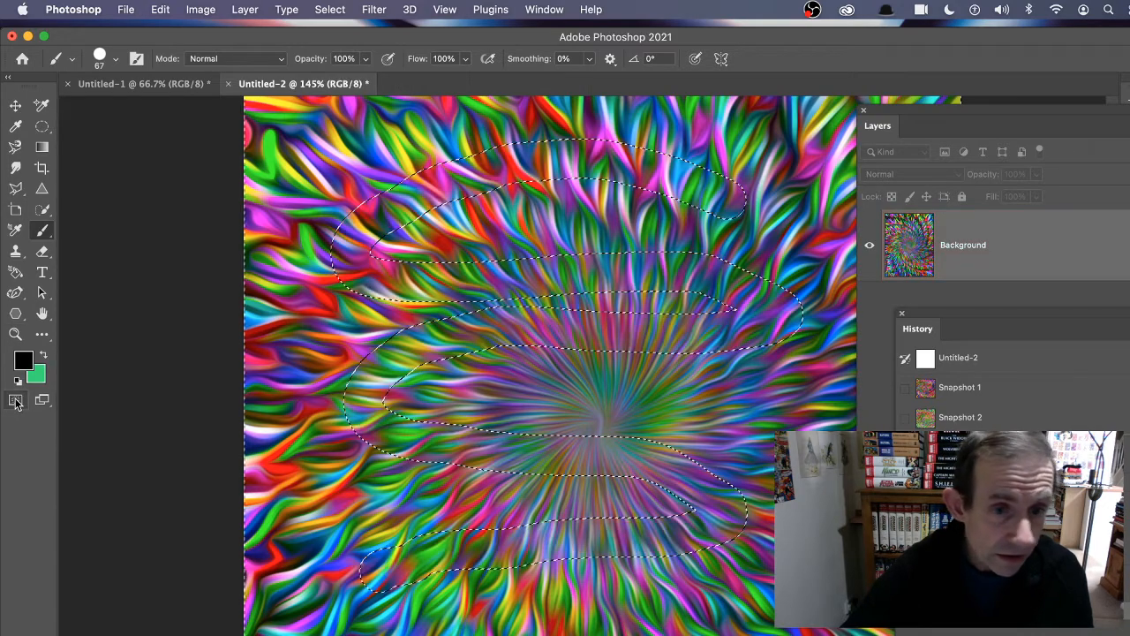
# - Invert the selection so it covers the painted zigzag and feather it by 5 pixels
pyautogui.click(330, 9)
pyautogui.click(339, 75)
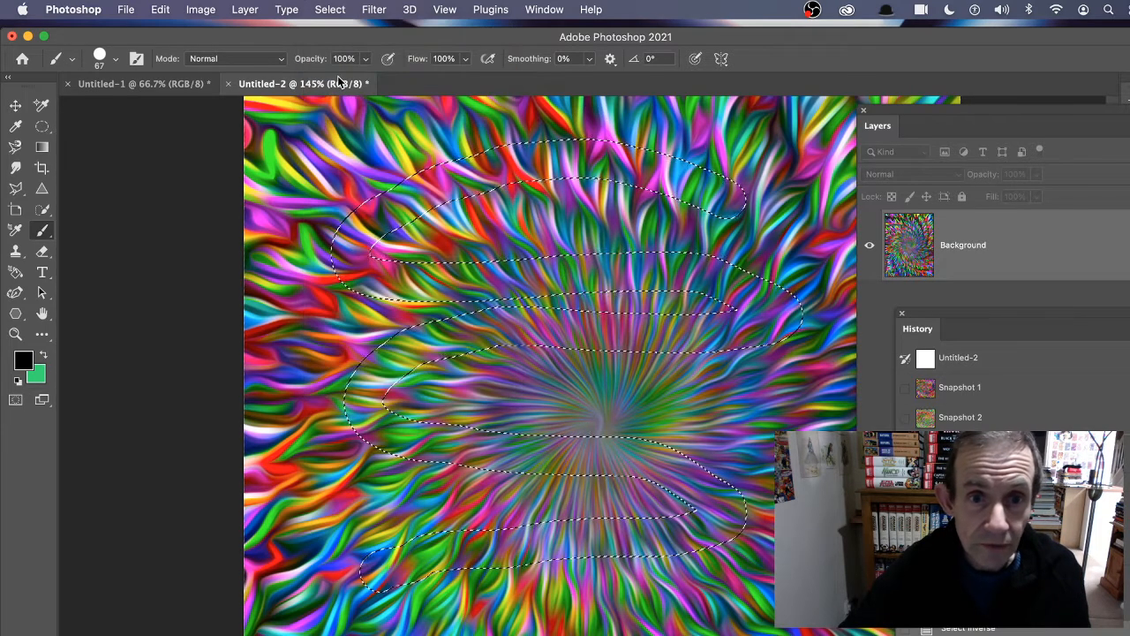
pyautogui.click(329, 9)
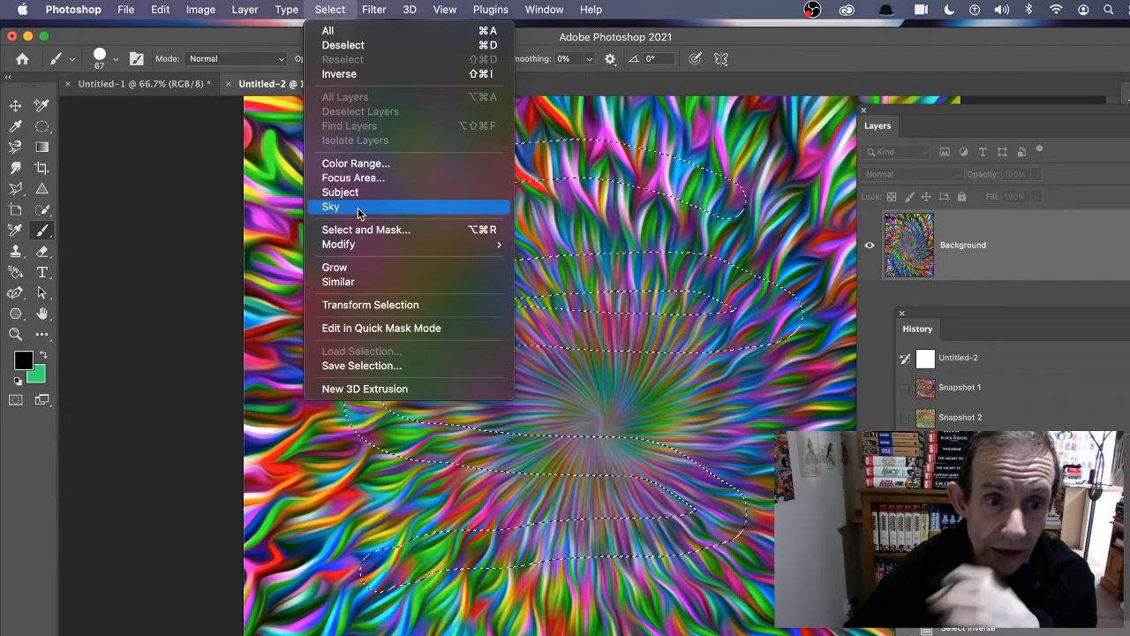
pyautogui.moveTo(366, 245)
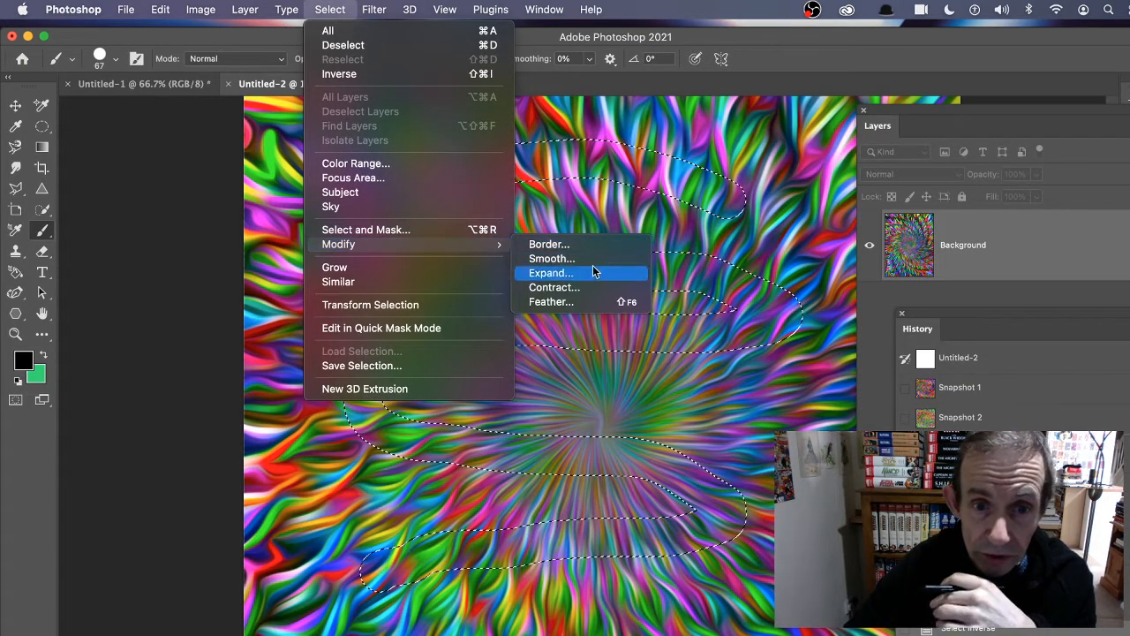
pyautogui.click(583, 301)
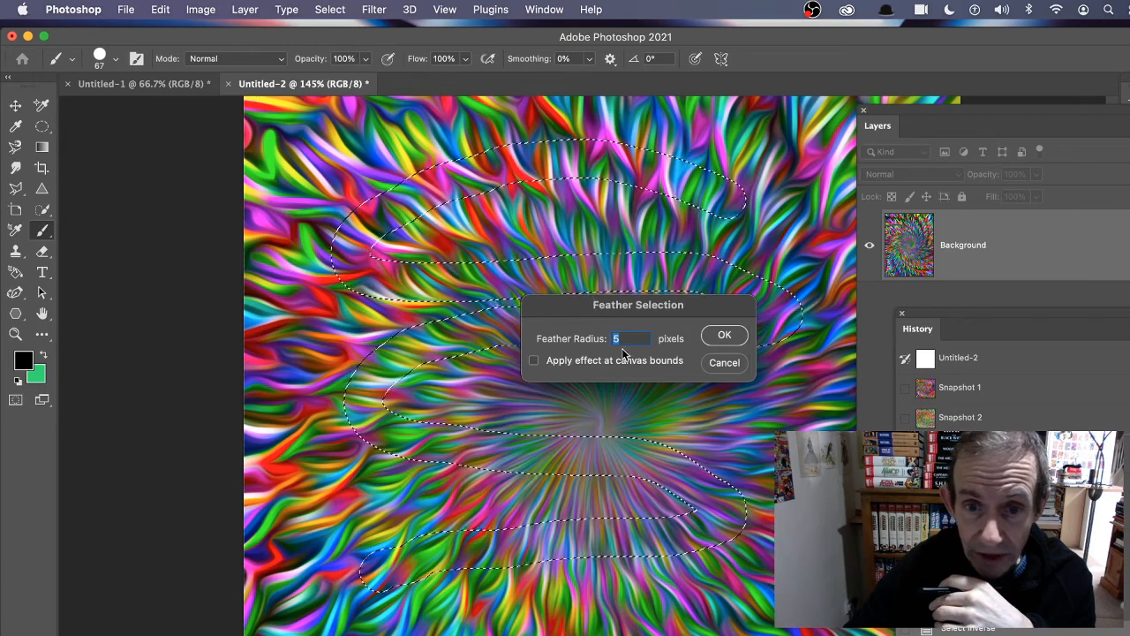
pyautogui.click(725, 335)
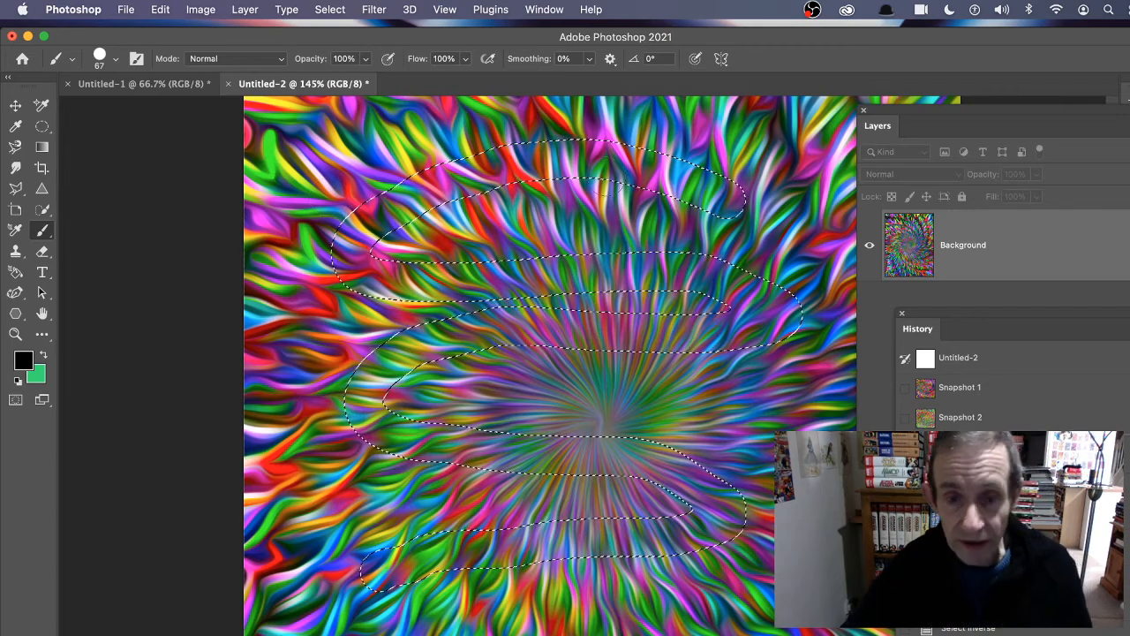
# - Copy the selected zigzag strip of the spiral artwork onto a new layer and delete the Background layer
pyautogui.click(160, 10)
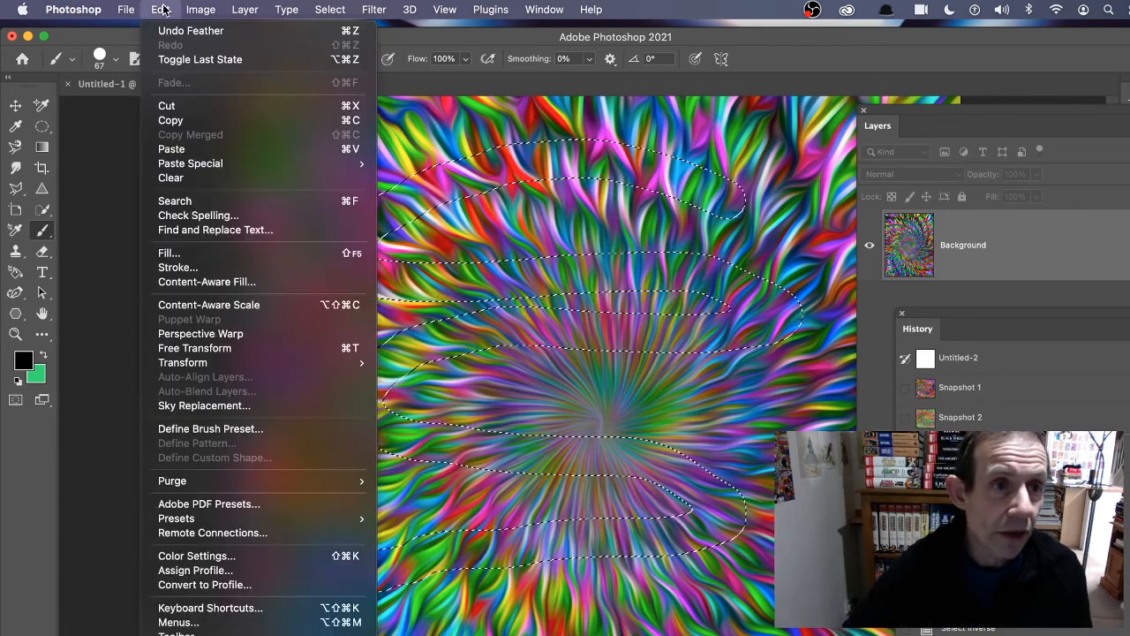
pyautogui.click(187, 121)
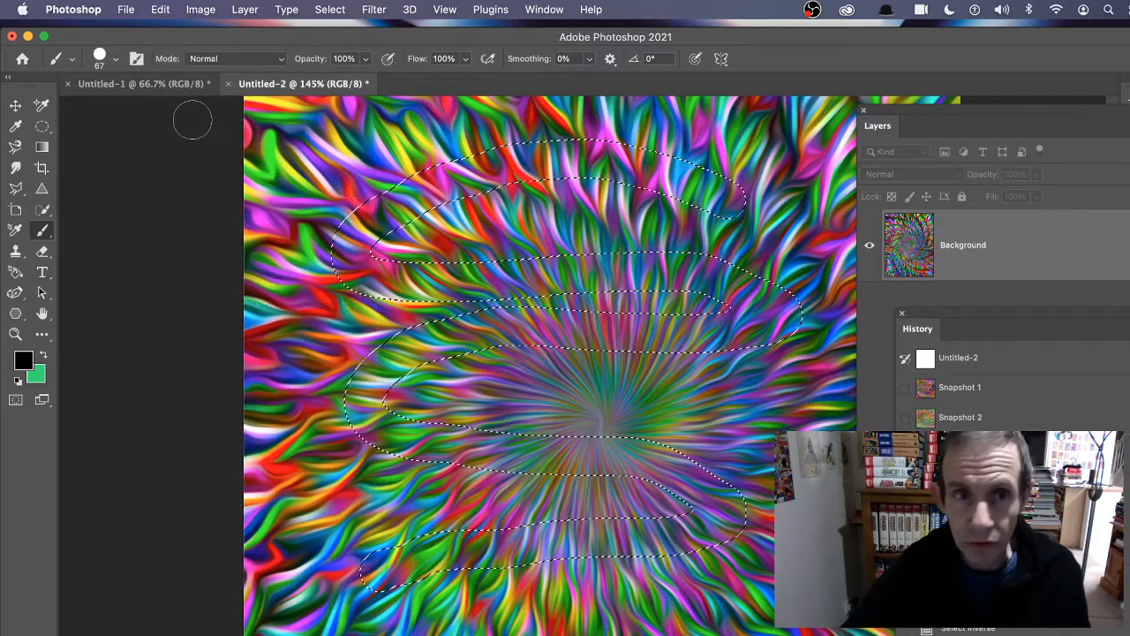
pyautogui.click(160, 10)
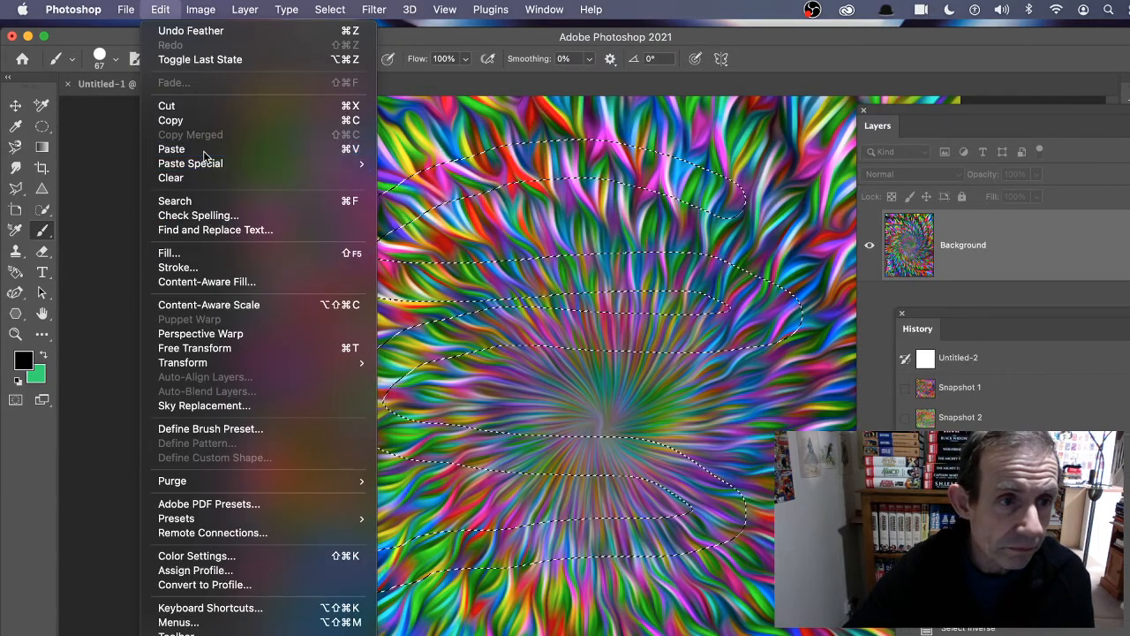
pyautogui.click(202, 149)
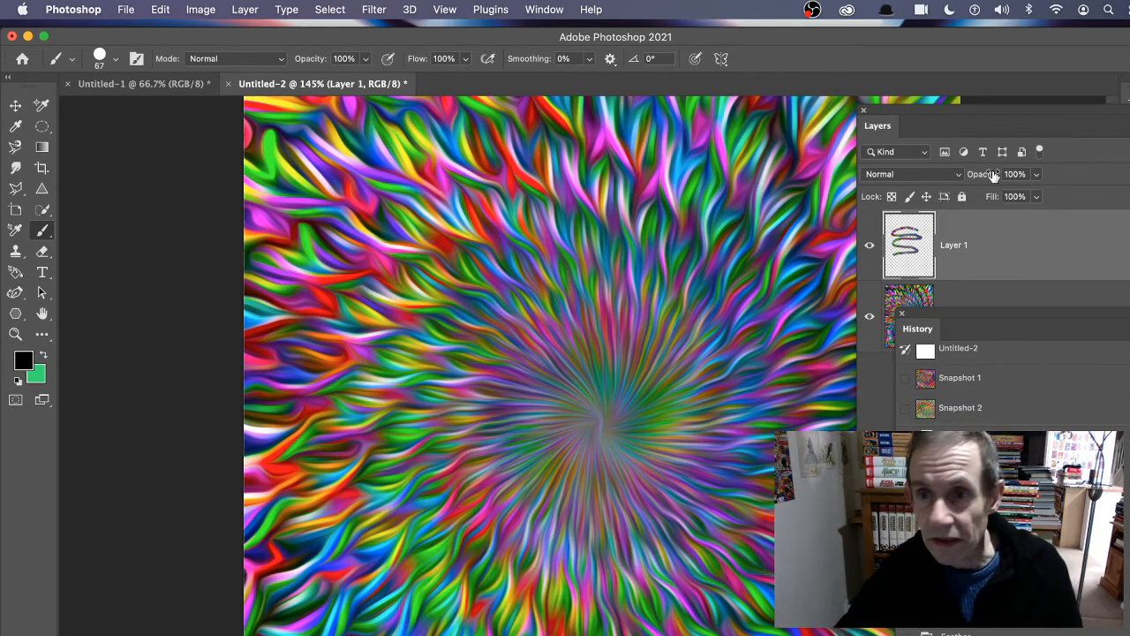
pyautogui.click(906, 128)
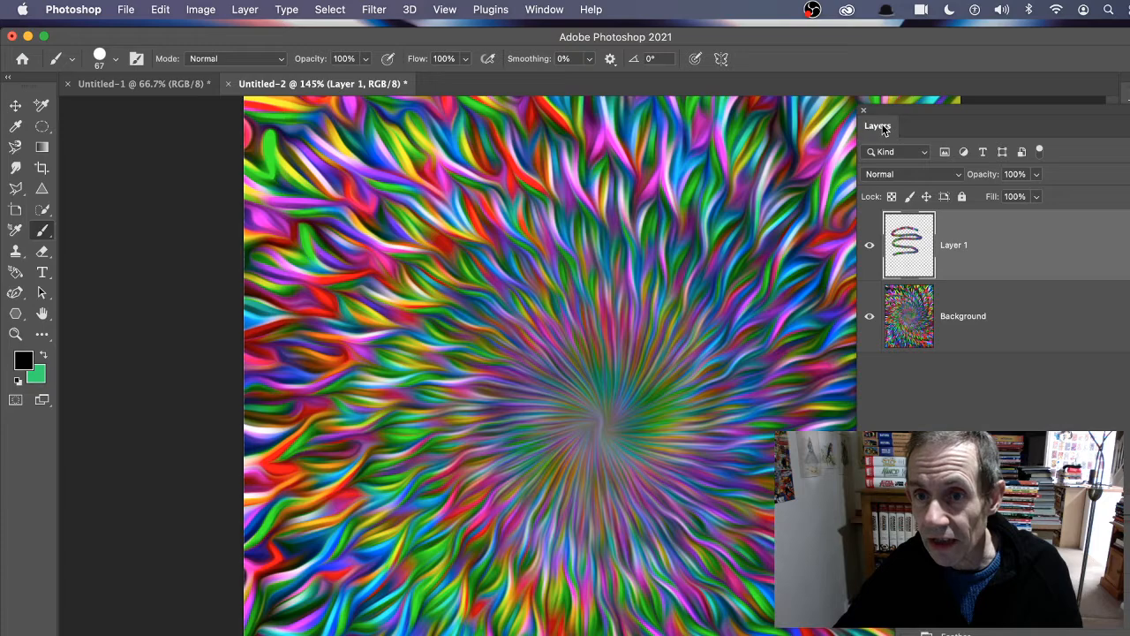
pyautogui.click(917, 317)
pyautogui.press('BackSpace')
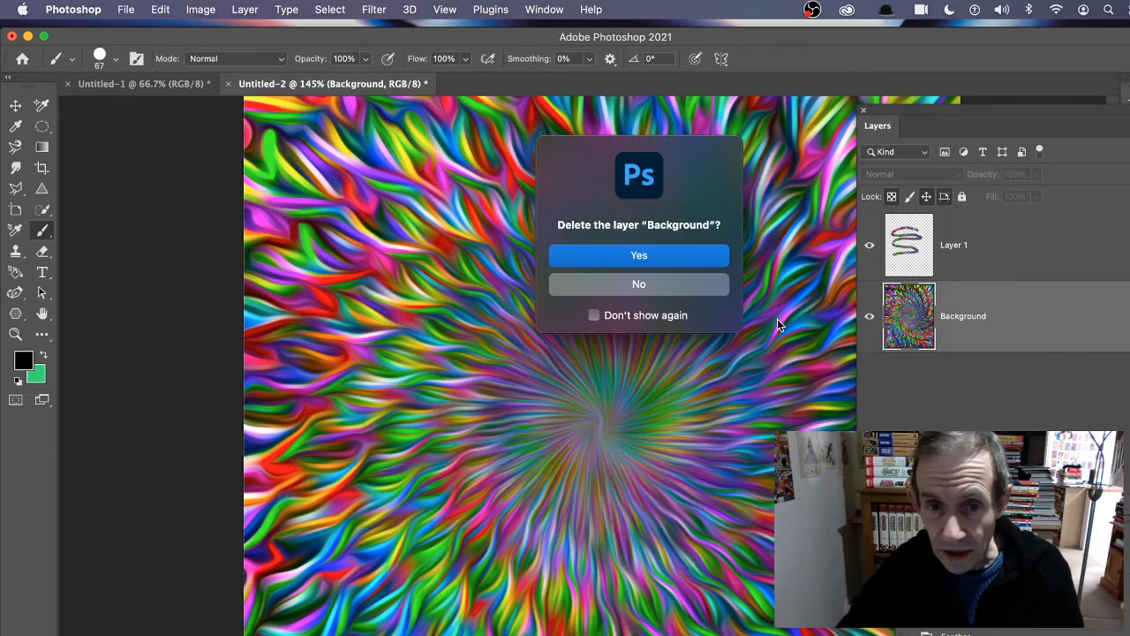
pyautogui.click(639, 256)
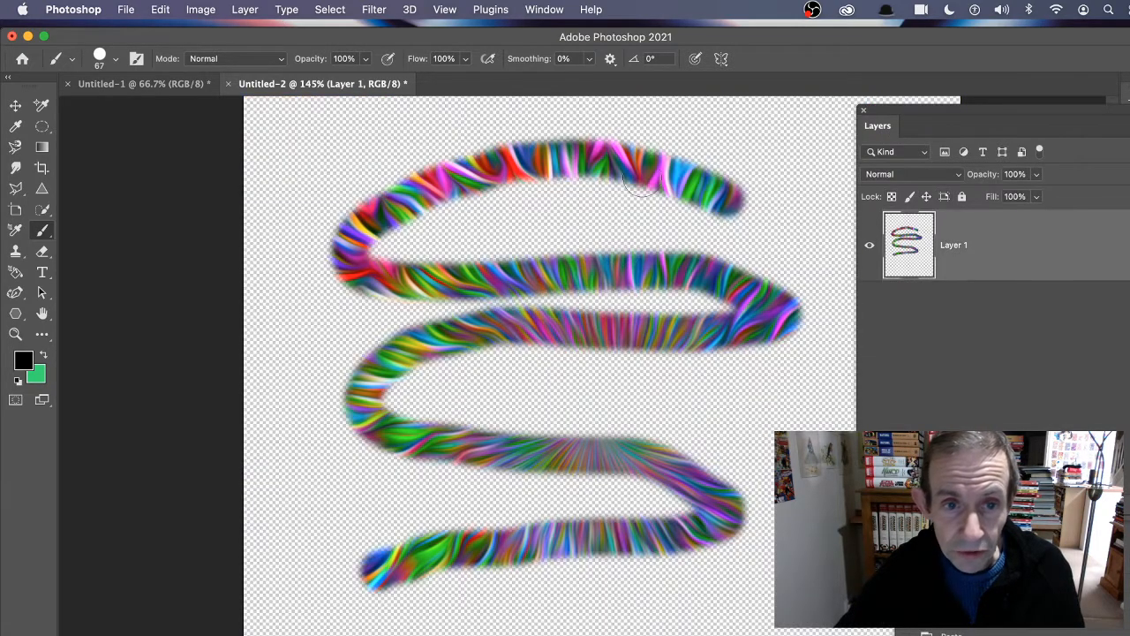
# - Add an Inner Bevel to the zigzag strip layer with Depth 521%, Size 57 px and Soften 1 px
pyautogui.click(199, 9)
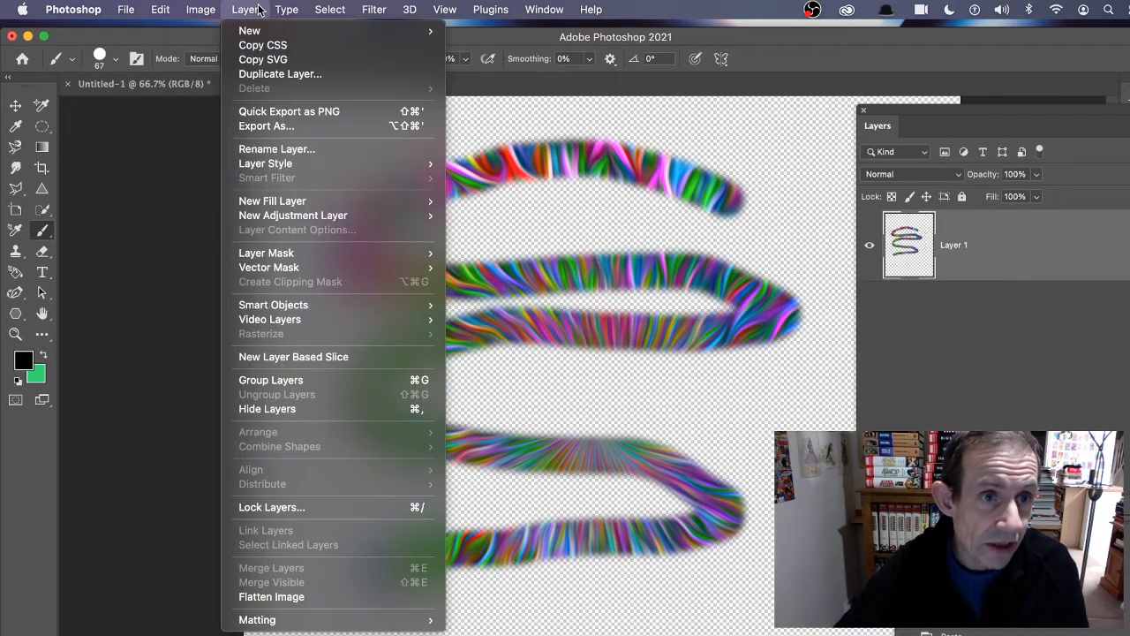
pyautogui.moveTo(269, 170)
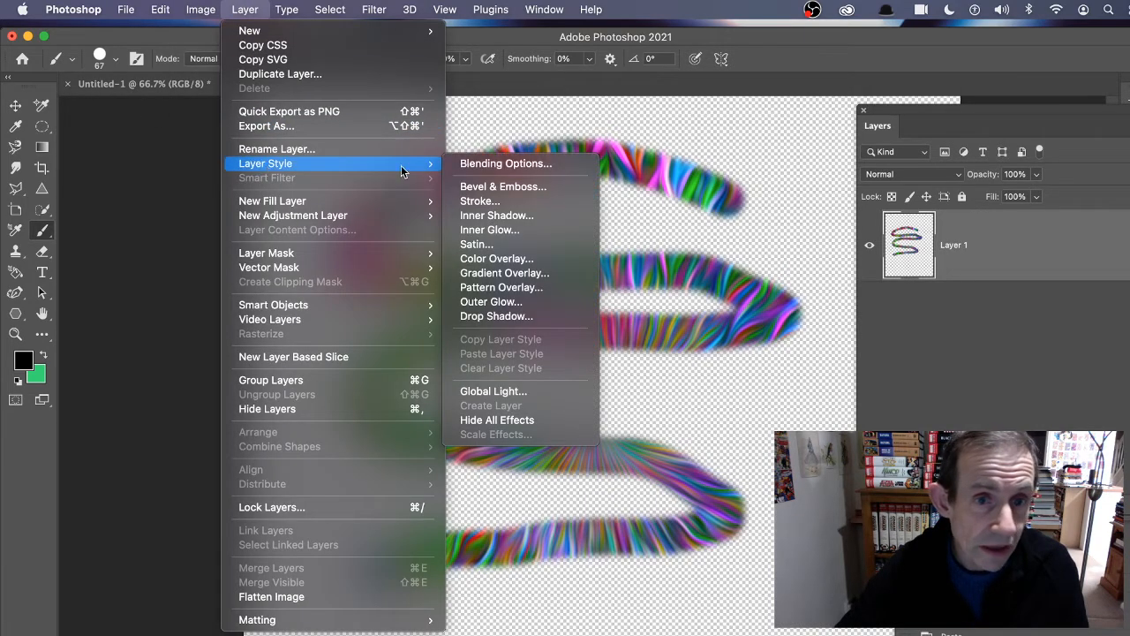
pyautogui.click(503, 188)
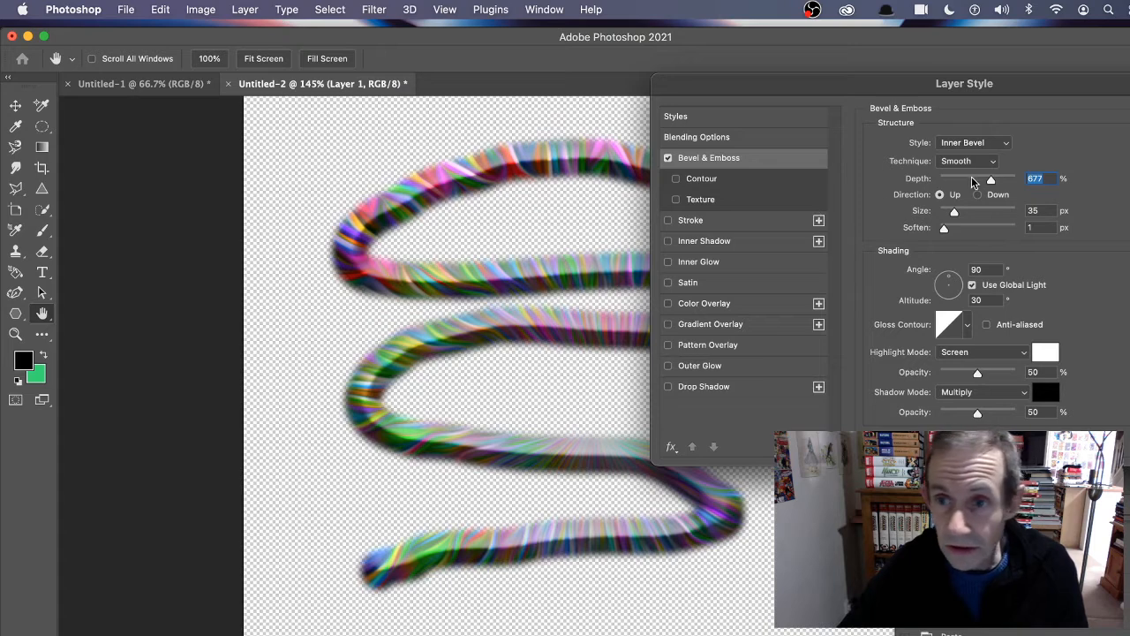
pyautogui.moveTo(974, 181); pyautogui.dragTo(964, 214)
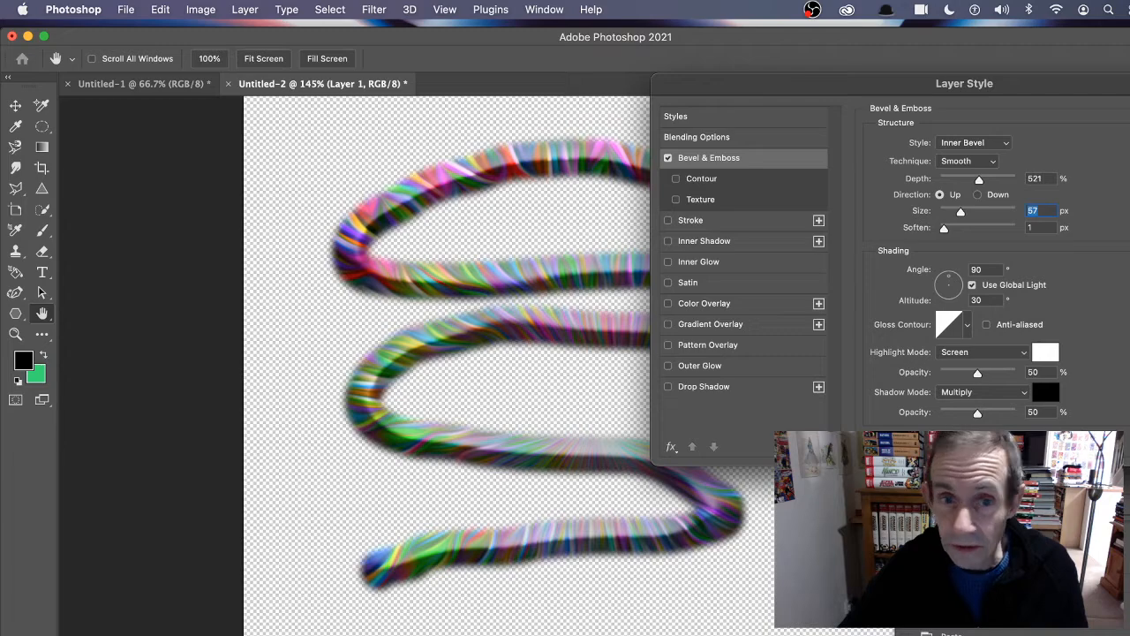
pyautogui.press('Return')
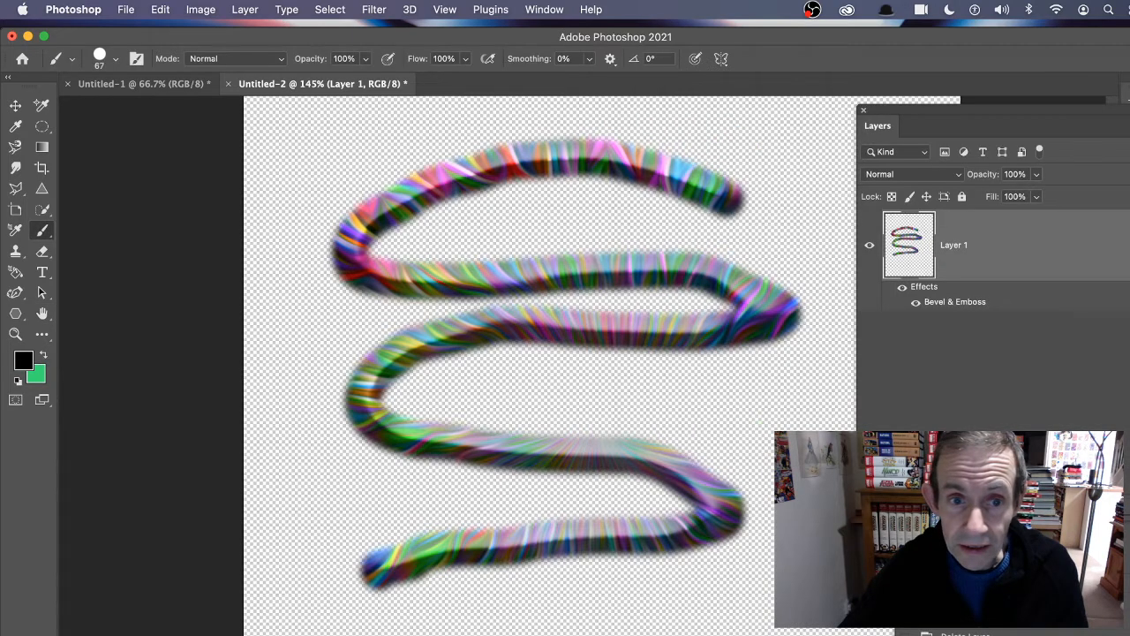
# - Define the bevelled zigzag strip as a pattern named Pattern 17
pyautogui.click(159, 10)
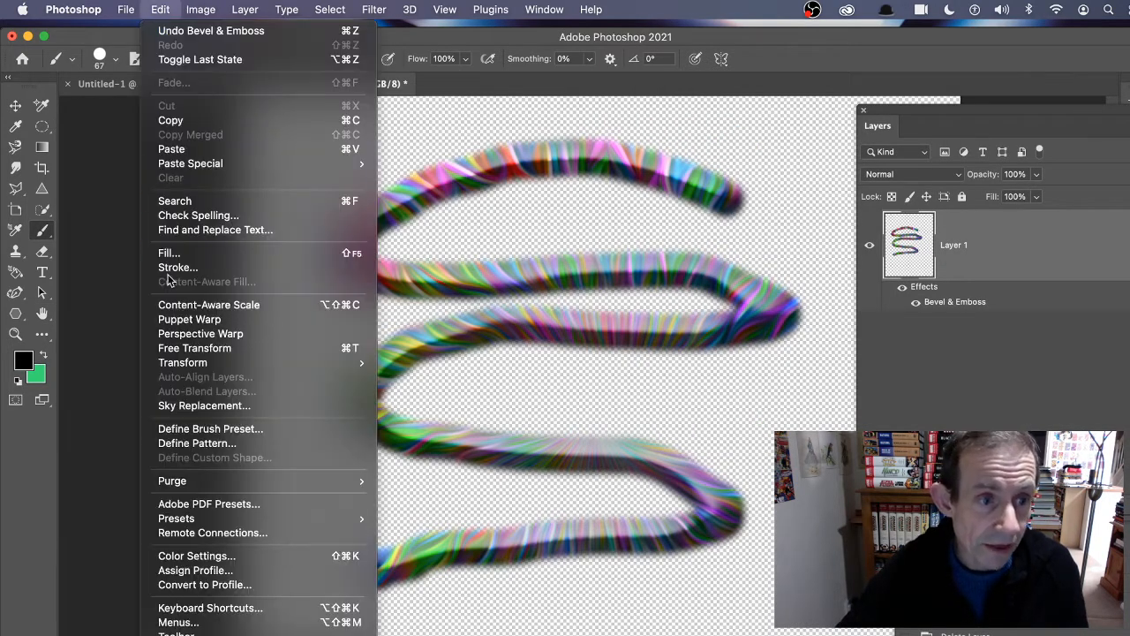
pyautogui.click(237, 444)
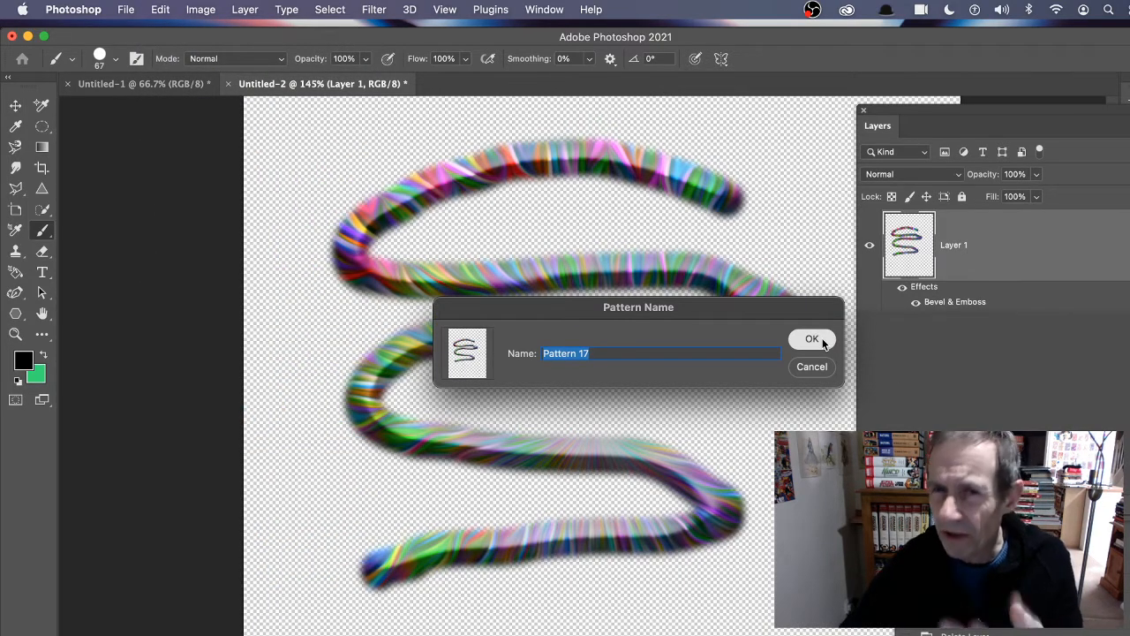
pyautogui.click(813, 340)
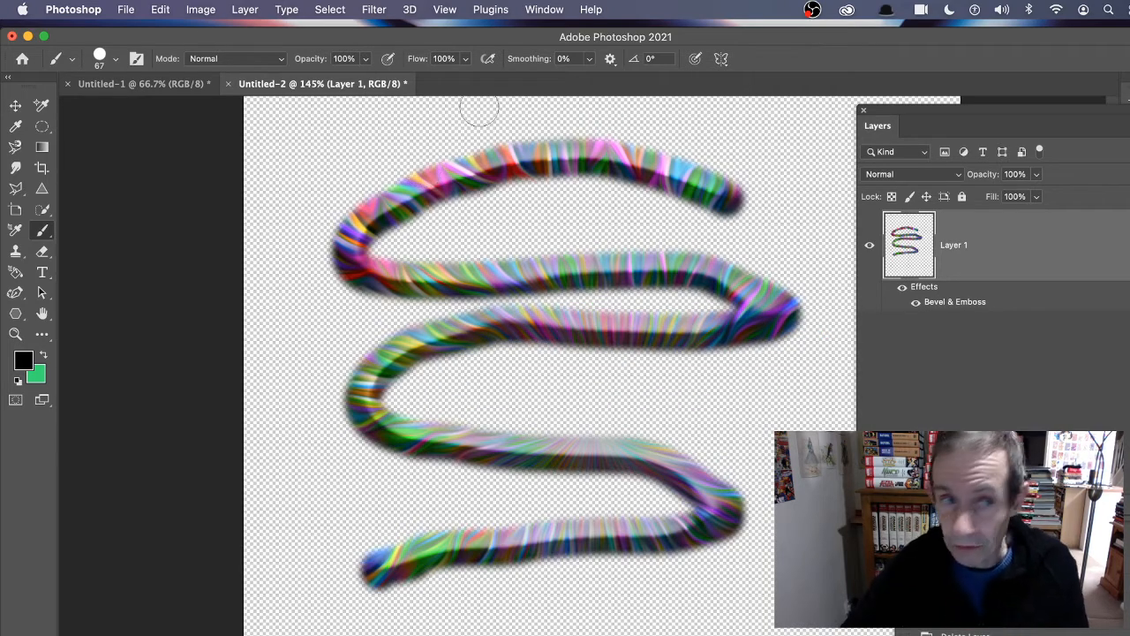
# - Create a new blank 3000 x 3000 px document at 300 ppi
pyautogui.click(126, 10)
pyautogui.click(151, 29)
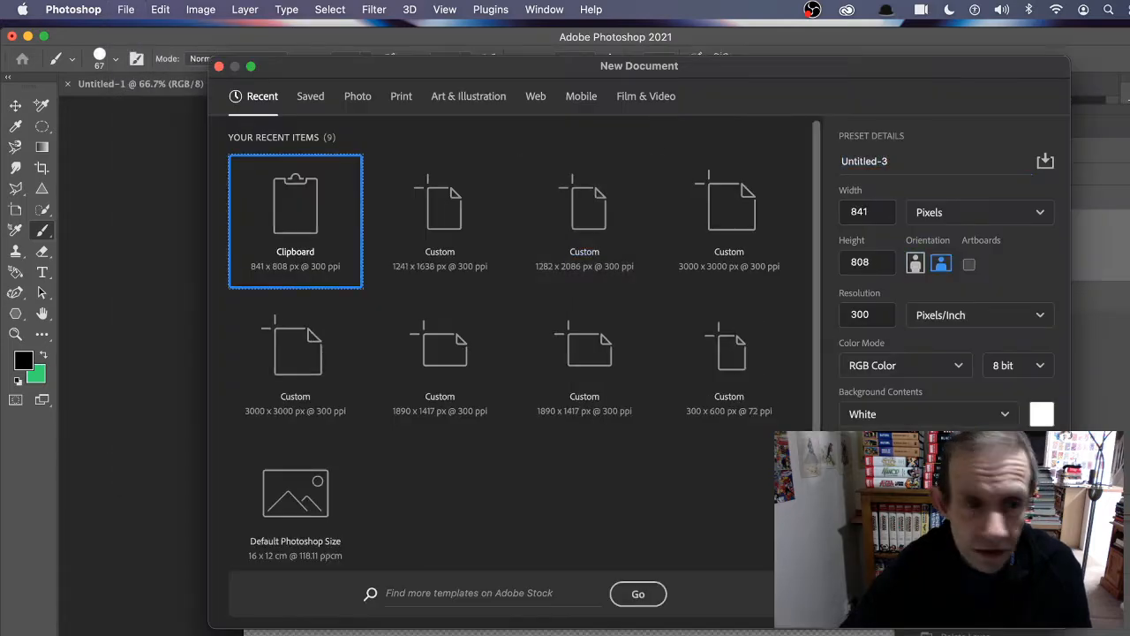
pyautogui.doubleClick(740, 223)
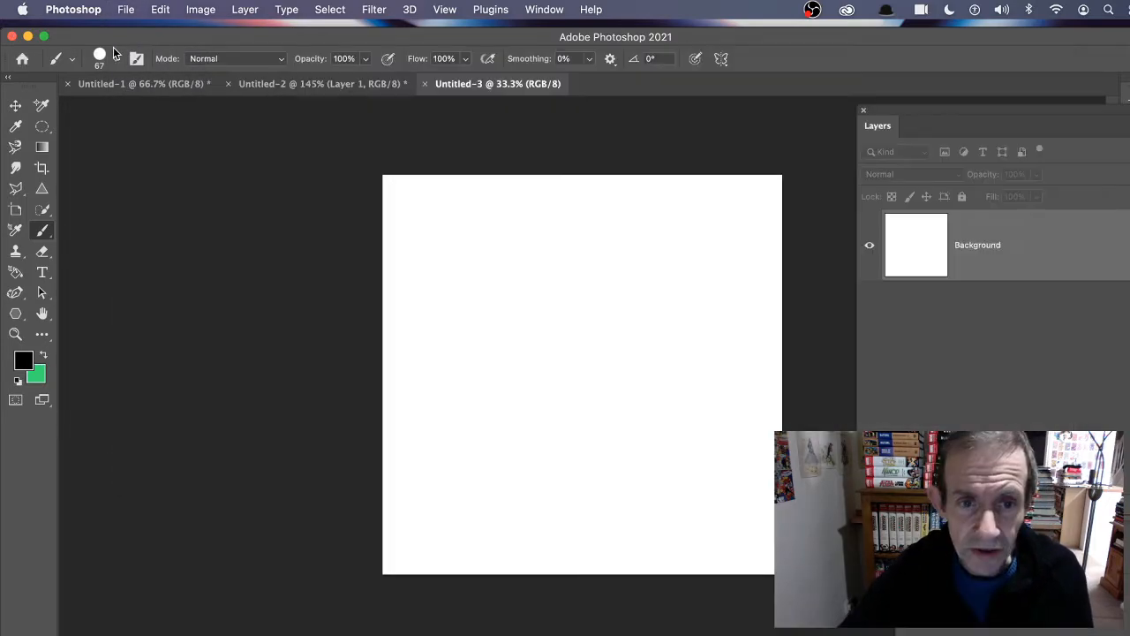
# - Start a scripted Symmetry Fill of the blank Background using the new bevelled zigzag pattern in Normal mode at 100% opacity
pyautogui.click(161, 10)
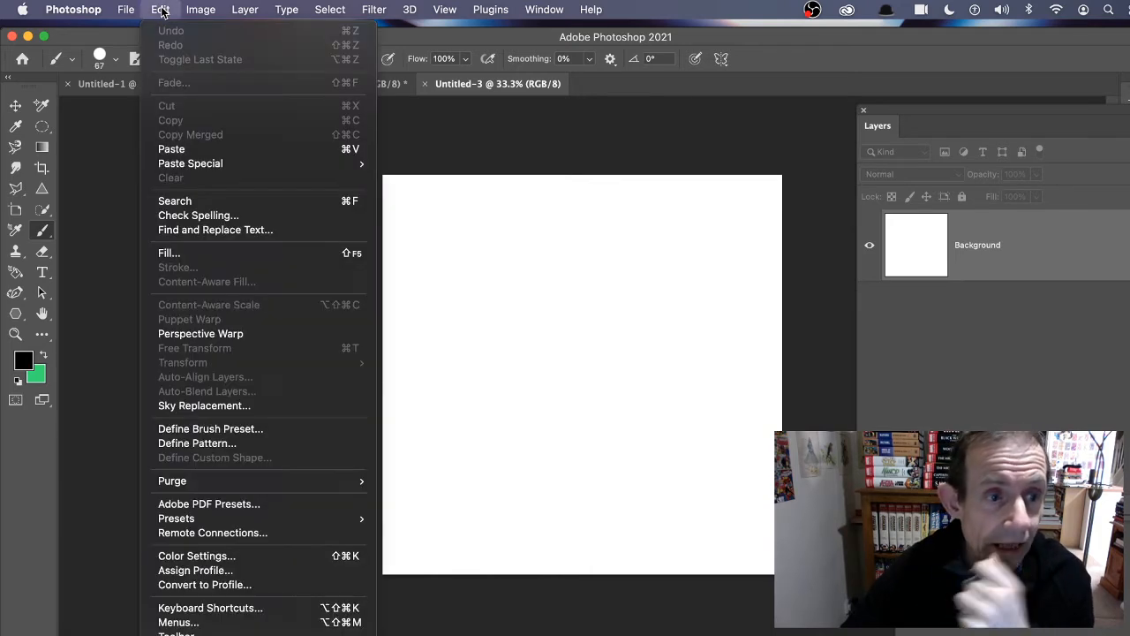
pyautogui.click(197, 253)
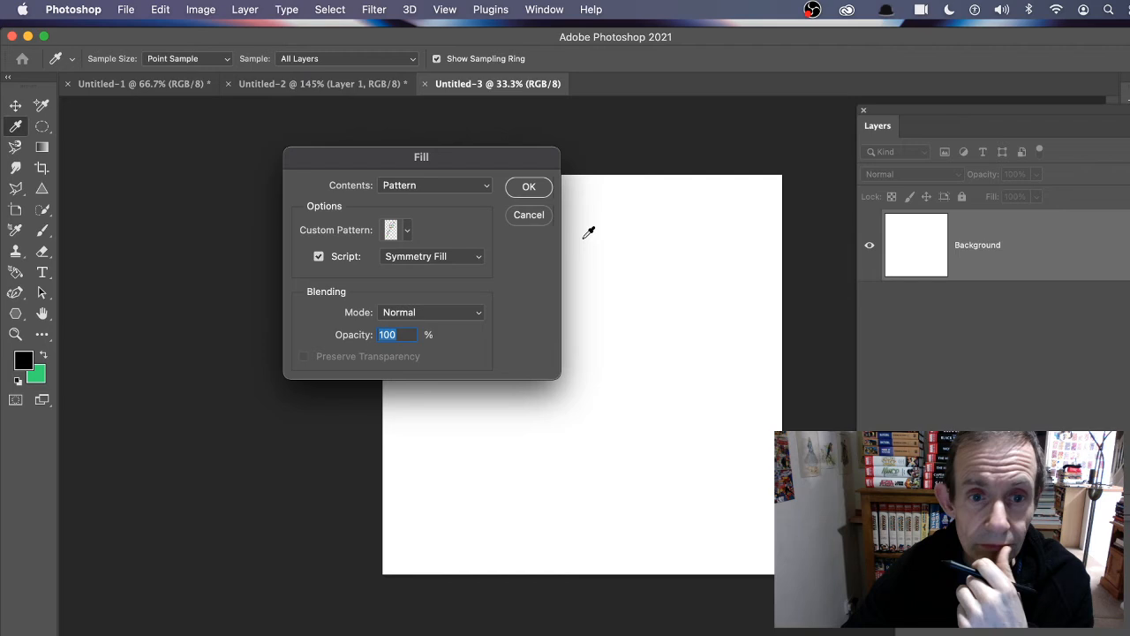
pyautogui.click(399, 187)
pyautogui.click(401, 188)
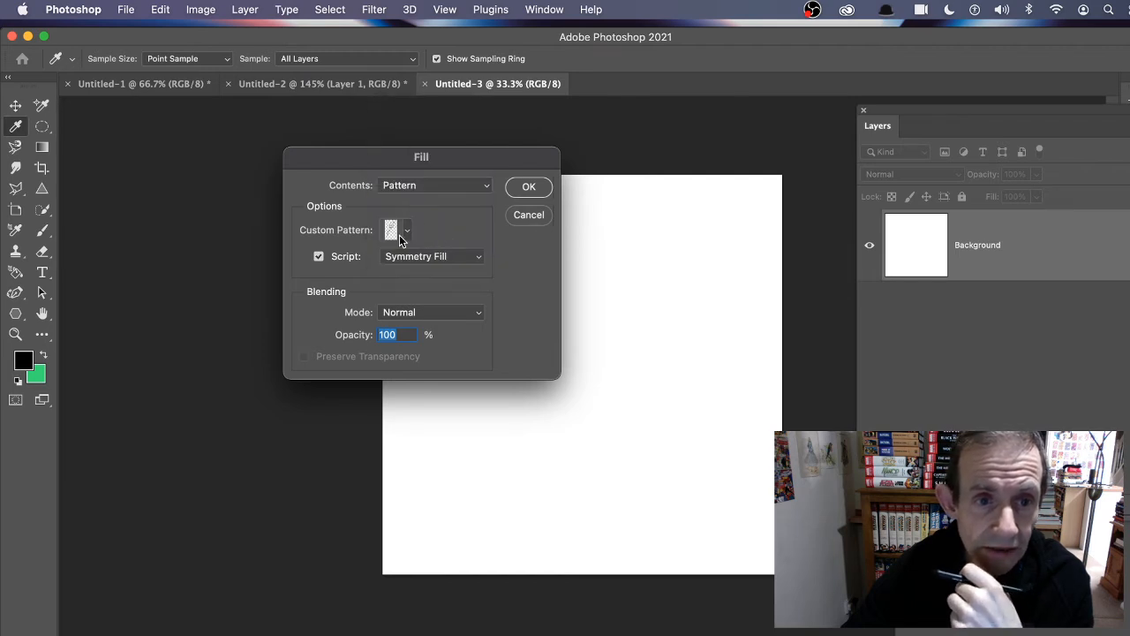
pyautogui.click(406, 232)
pyautogui.click(338, 341)
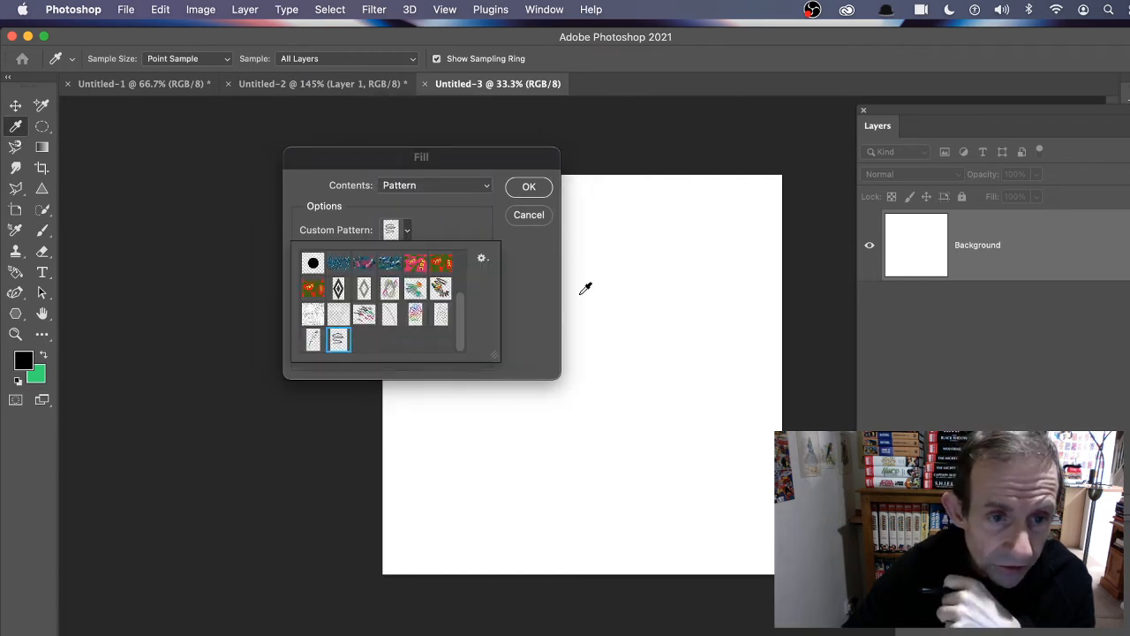
pyautogui.click(545, 292)
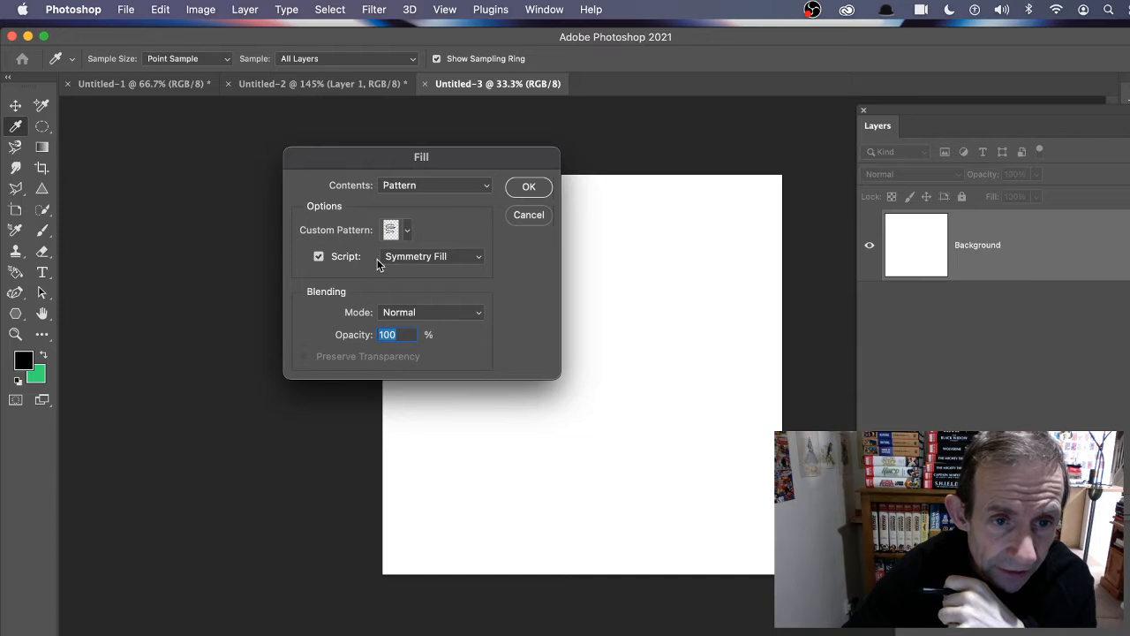
pyautogui.click(319, 256)
pyautogui.click(319, 256)
pyautogui.click(437, 261)
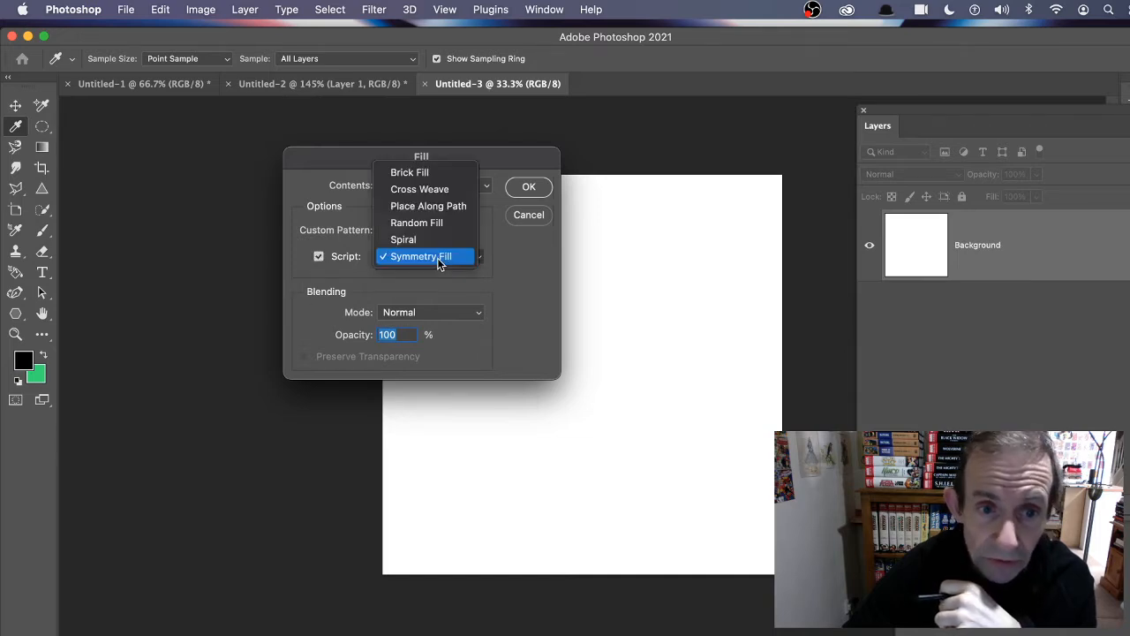
pyautogui.click(450, 257)
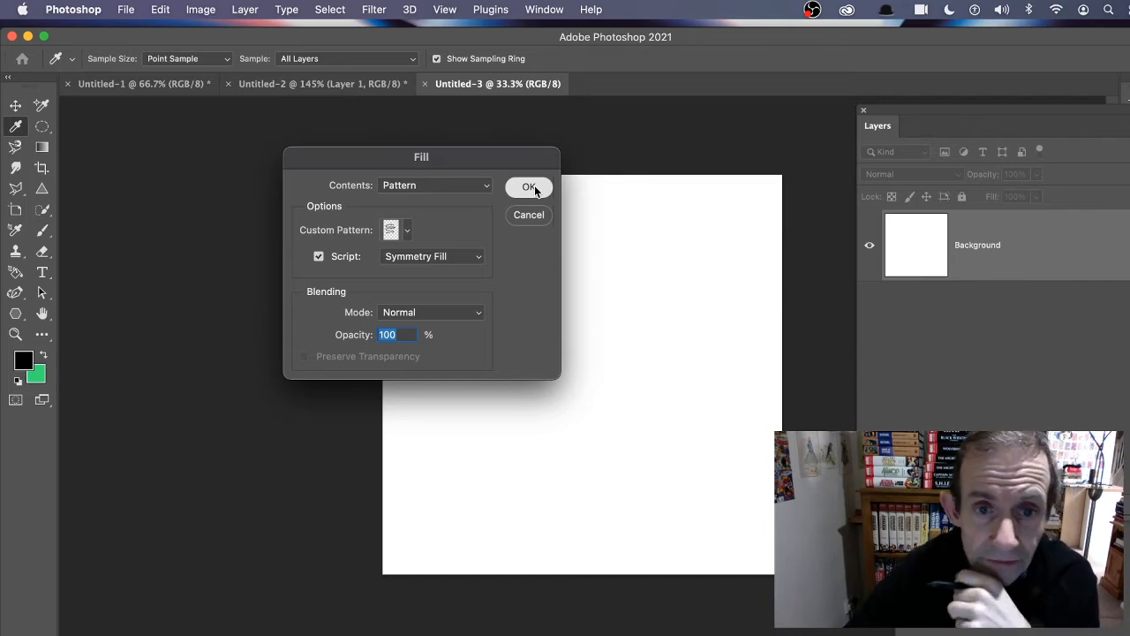
pyautogui.click(530, 187)
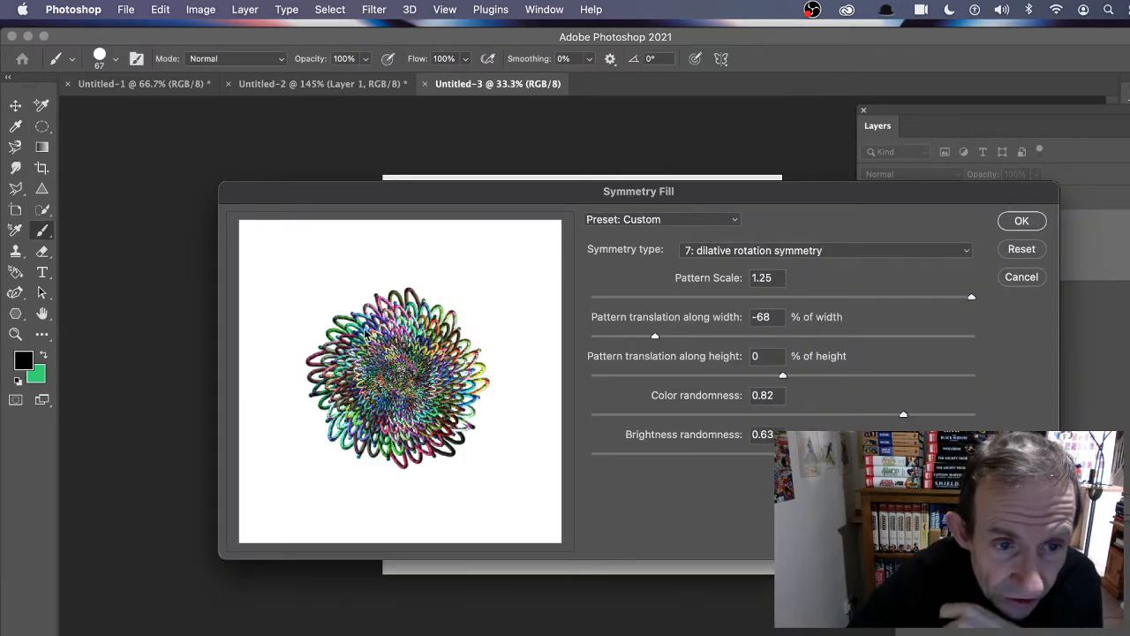
# - Apply the dilative rotation Symmetry Fill with width translation 90%, color randomness 0.02 and brightness randomness 0
pyautogui.moveTo(680, 342); pyautogui.dragTo(775, 341)
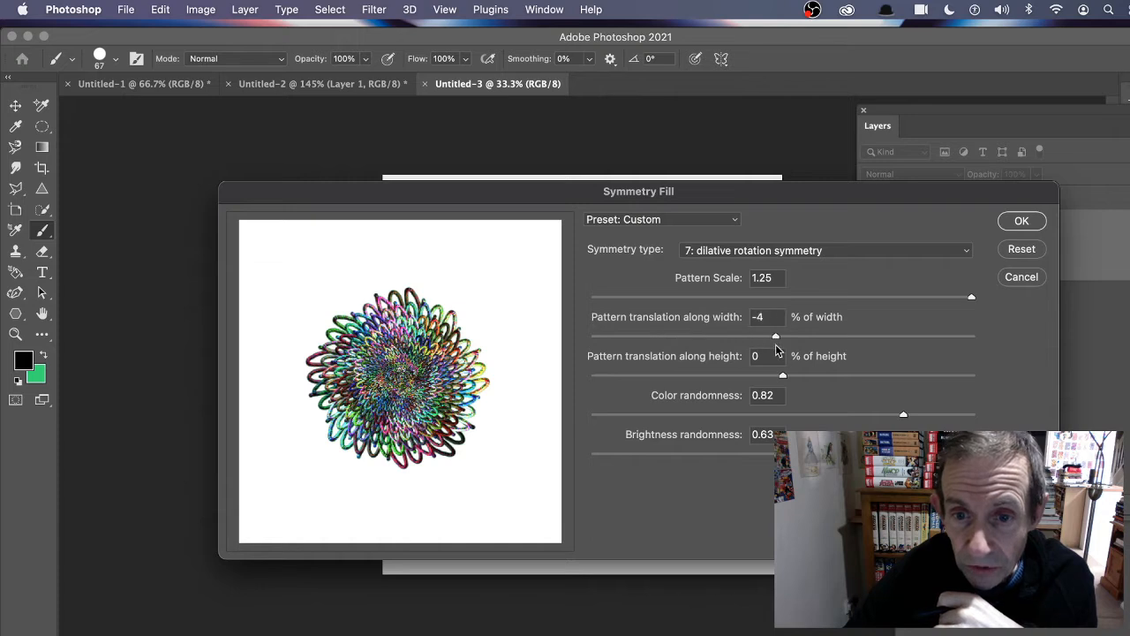
pyautogui.moveTo(701, 339); pyautogui.dragTo(898, 342)
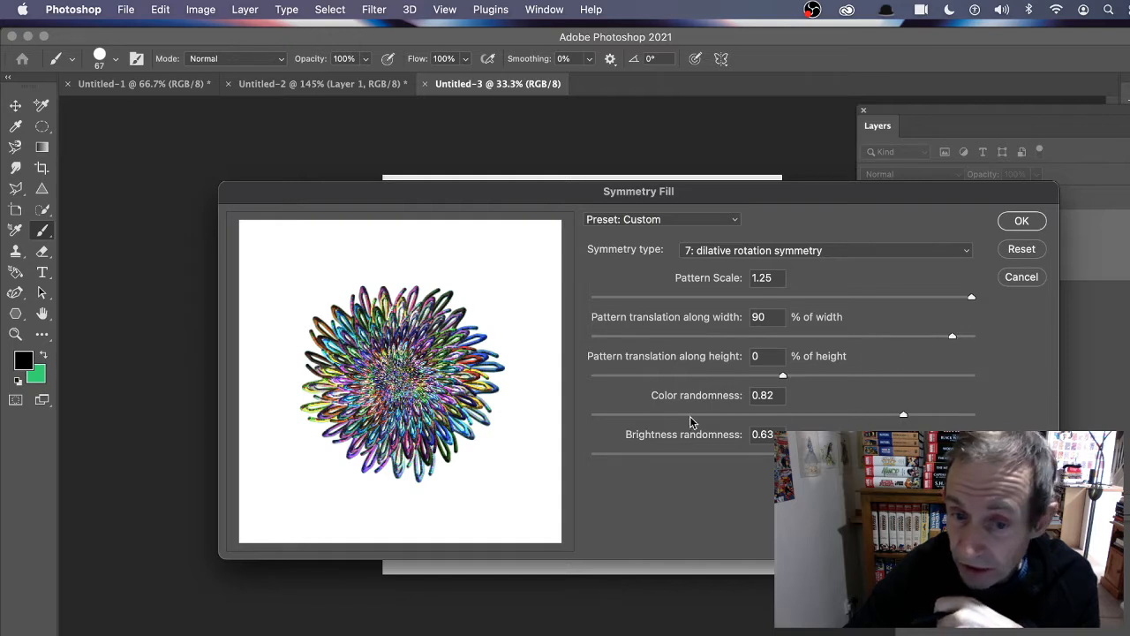
pyautogui.moveTo(621, 454); pyautogui.dragTo(592, 455)
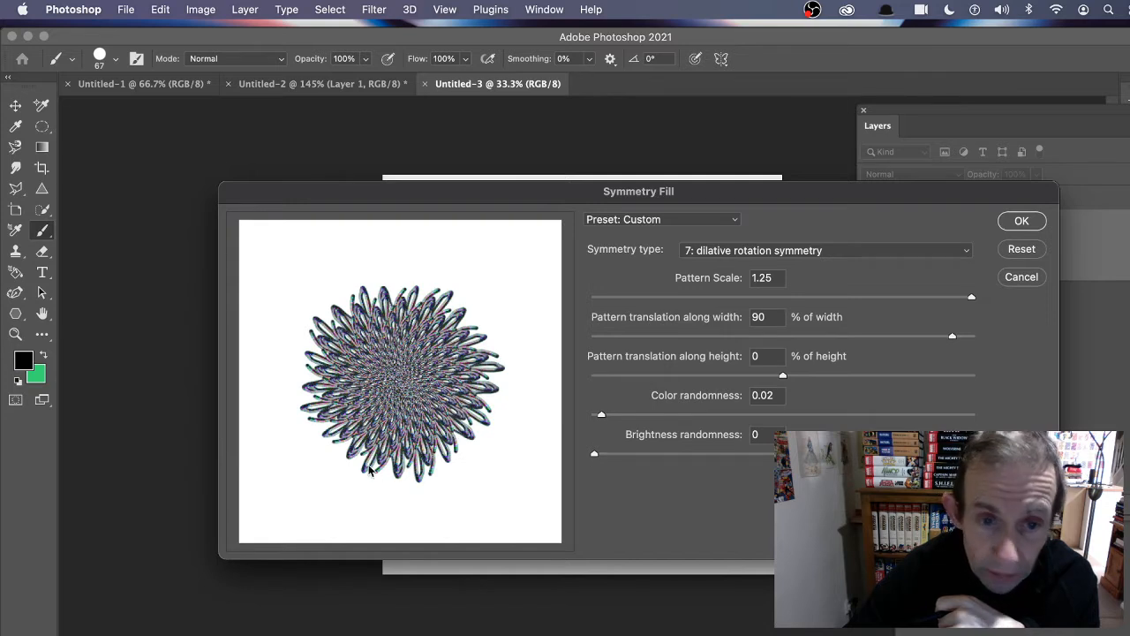
pyautogui.click(1021, 220)
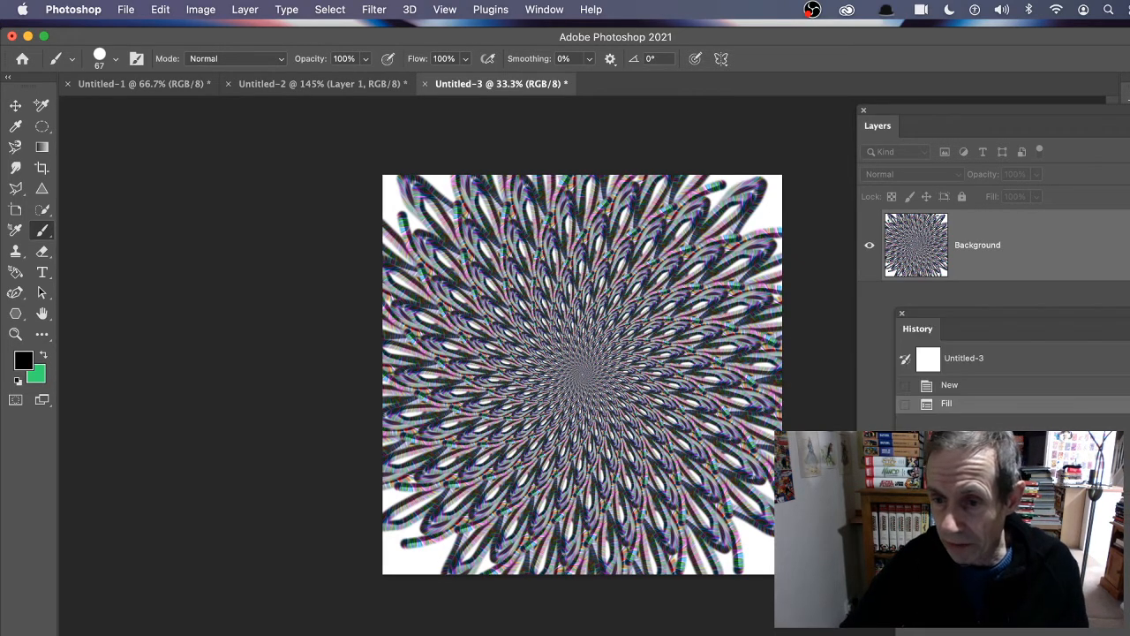
# - Switch to Untitled-2 and revert the document to its Vibrance history state
pyautogui.click(322, 88)
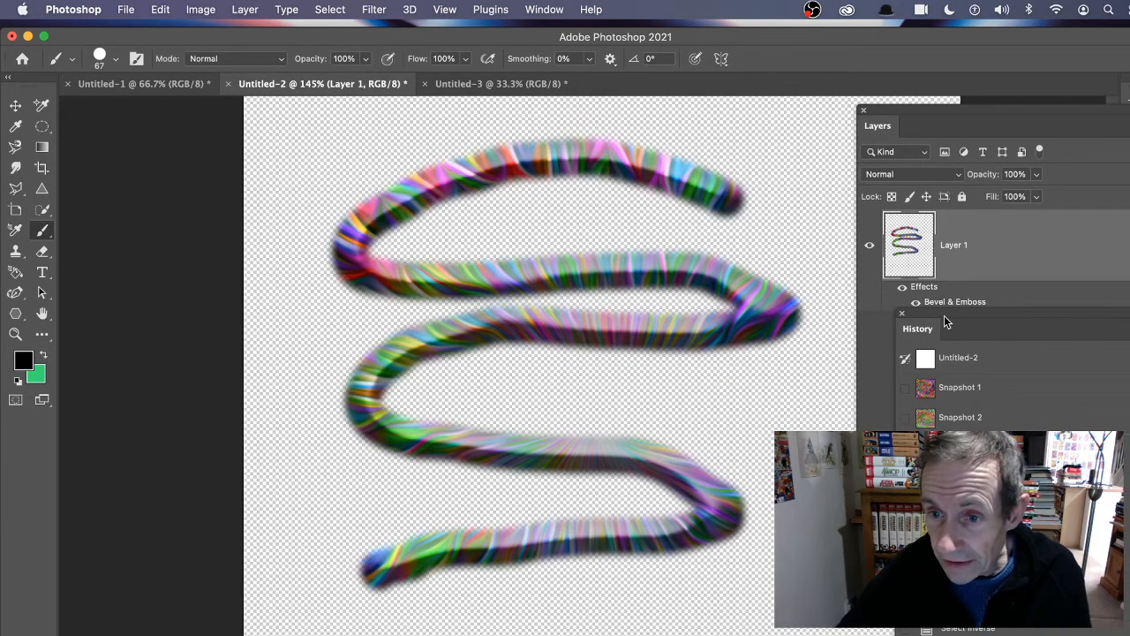
pyautogui.moveTo(944, 315); pyautogui.dragTo(791, 144)
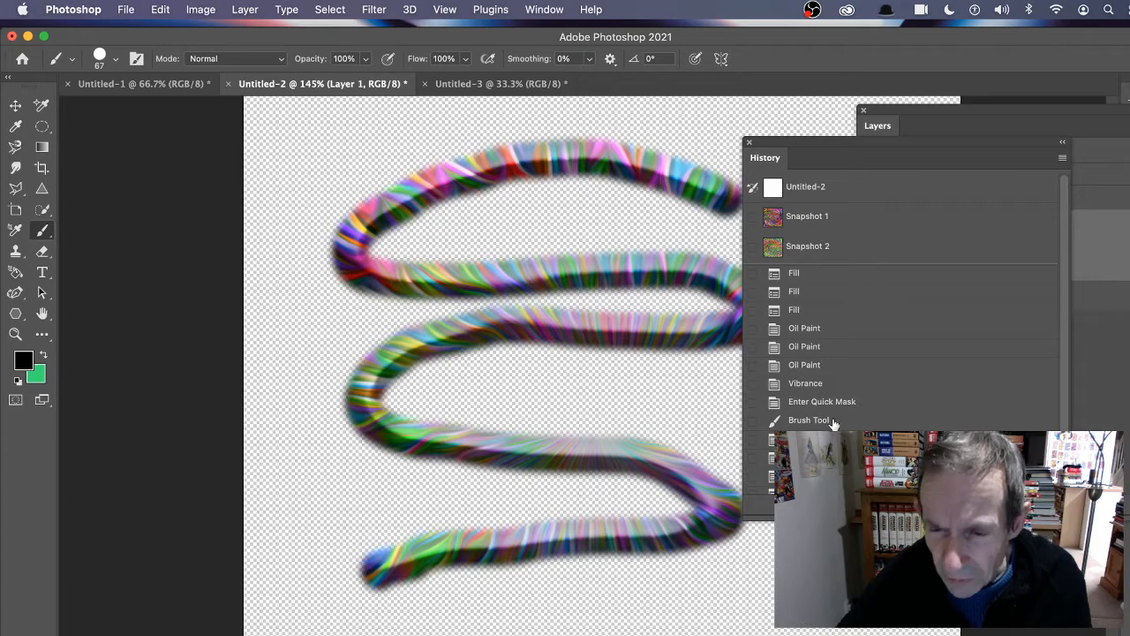
pyautogui.click(806, 383)
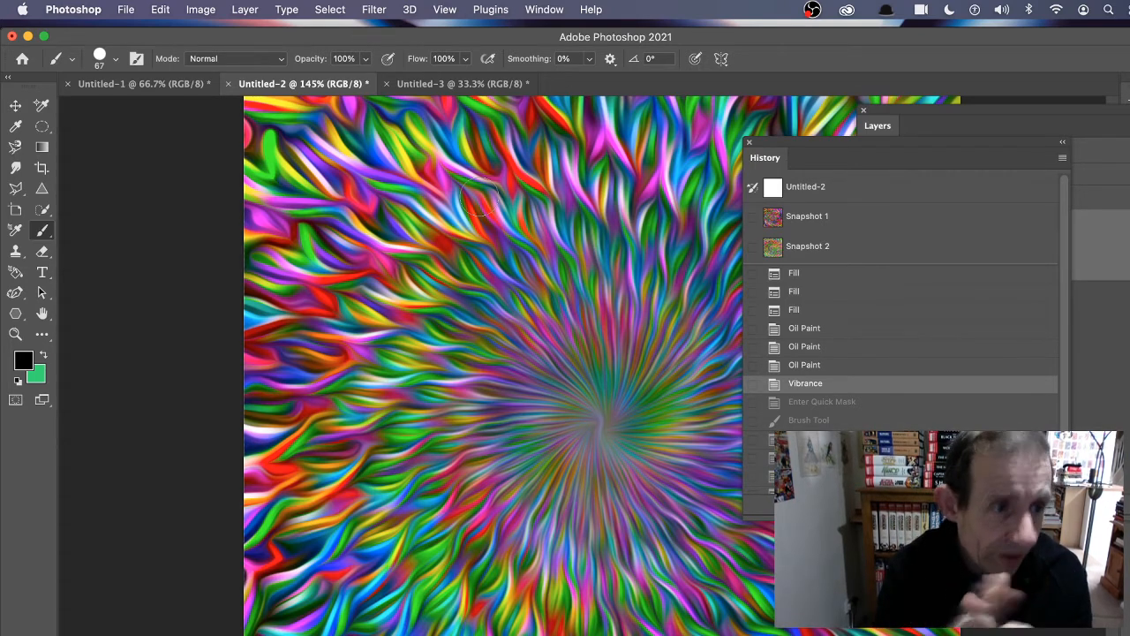
# - Copy a large elliptical area from the upper-left part of the spiral artwork and paste it as a new layer
pyautogui.click(41, 125)
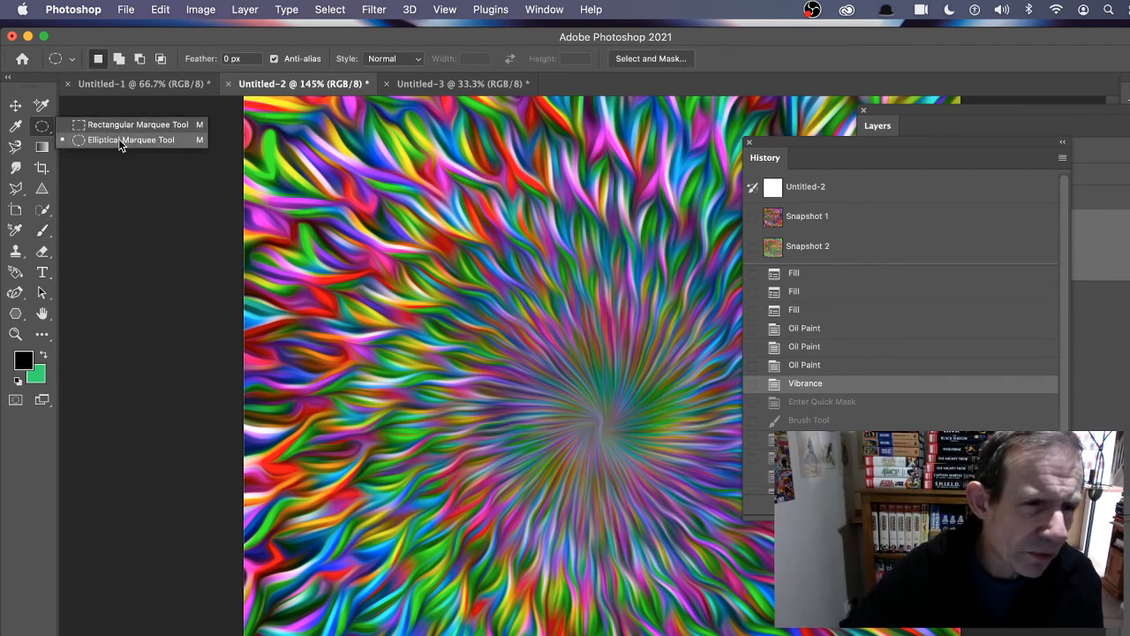
pyautogui.click(118, 139)
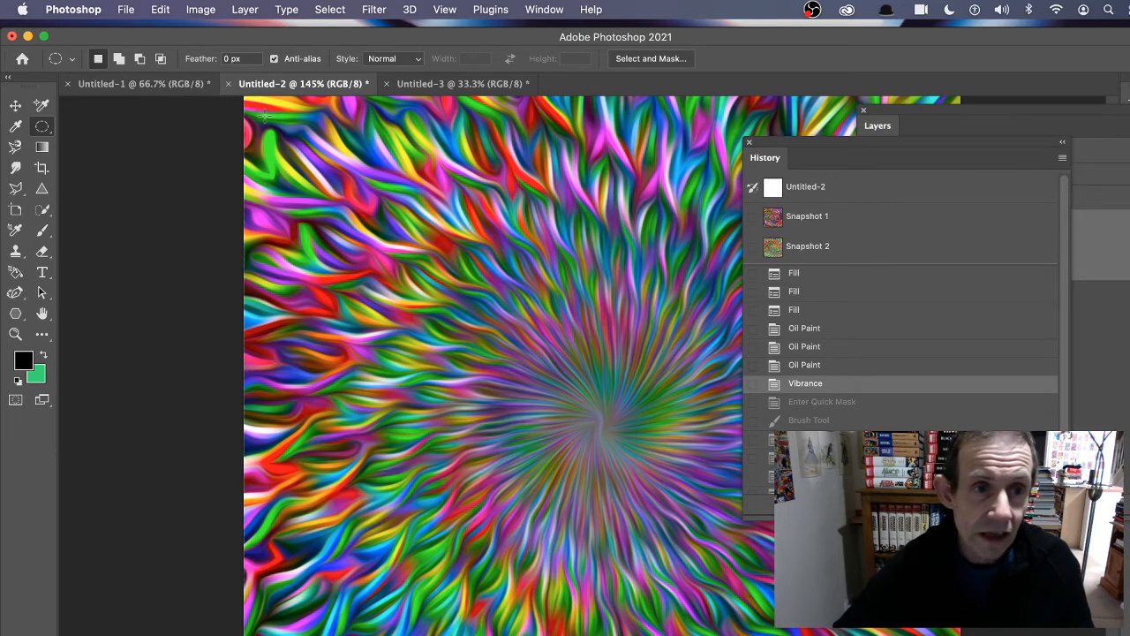
pyautogui.moveTo(253, 104); pyautogui.dragTo(517, 381)
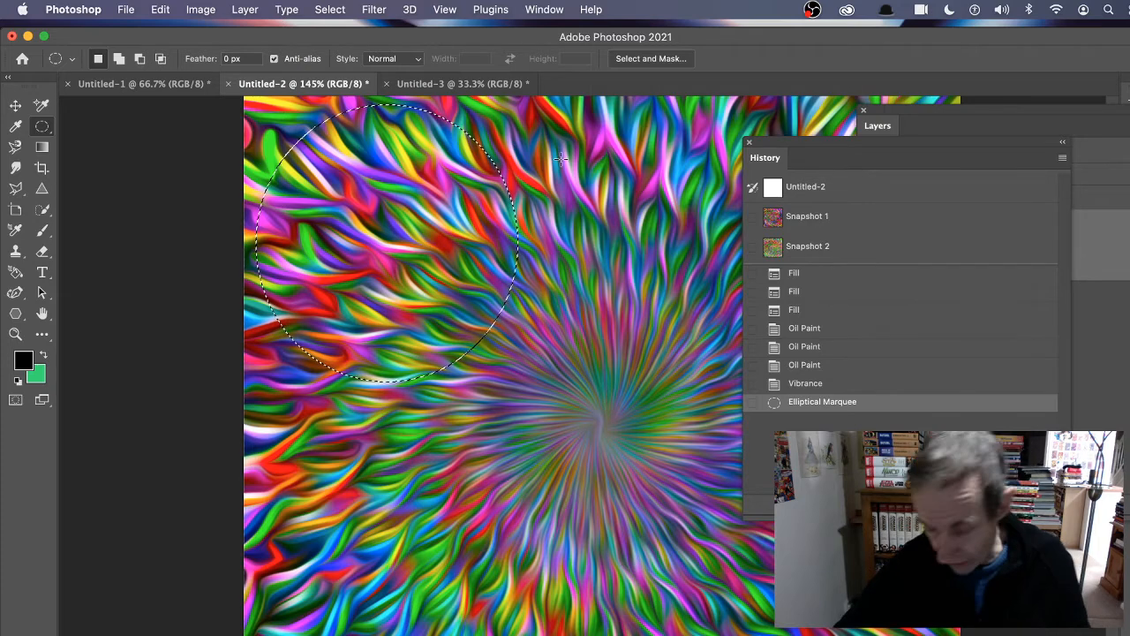
pyautogui.click(160, 9)
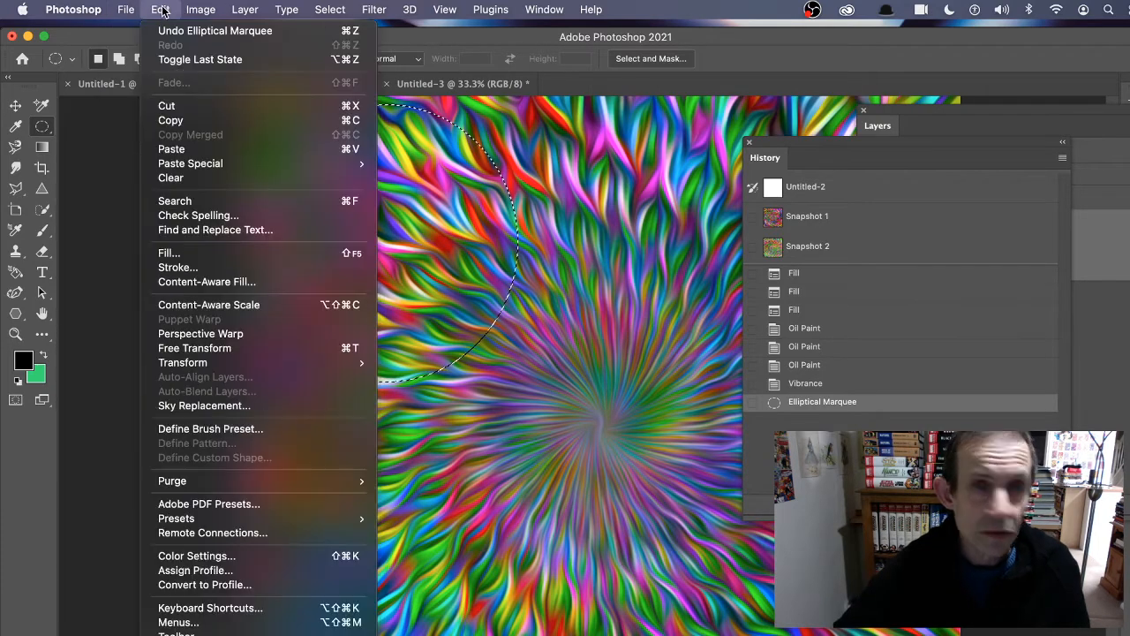
pyautogui.click(181, 119)
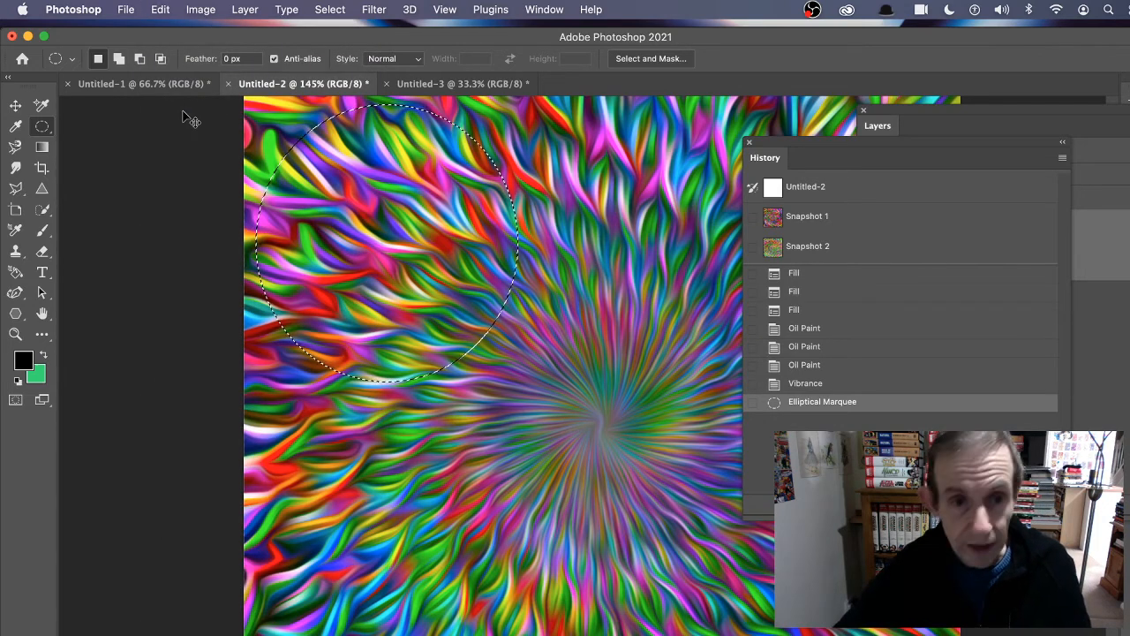
pyautogui.press('super+v')
# - Place overlapping duplicates of the pasted circular piece across the upper and middle parts of the artwork
pyautogui.click(15, 107)
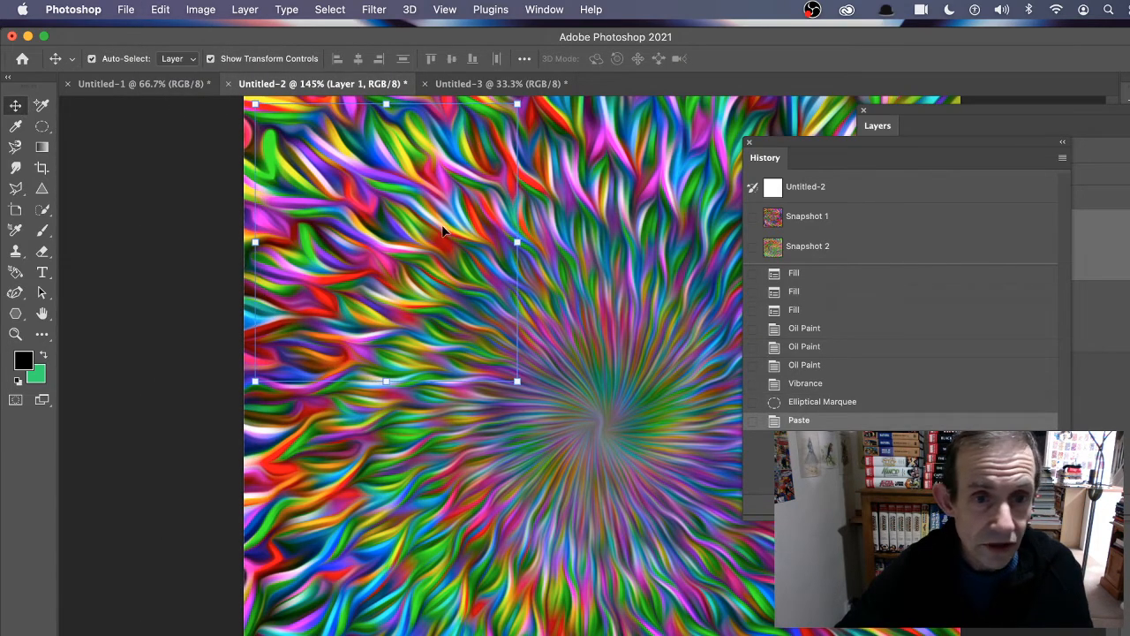
pyautogui.moveTo(435, 201); pyautogui.dragTo(521, 250)
pyautogui.moveTo(800, 148); pyautogui.dragTo(1002, 300)
pyautogui.moveTo(497, 256); pyautogui.dragTo(659, 321)
pyautogui.moveTo(623, 307); pyautogui.dragTo(564, 170)
pyautogui.moveTo(618, 250); pyautogui.dragTo(779, 433)
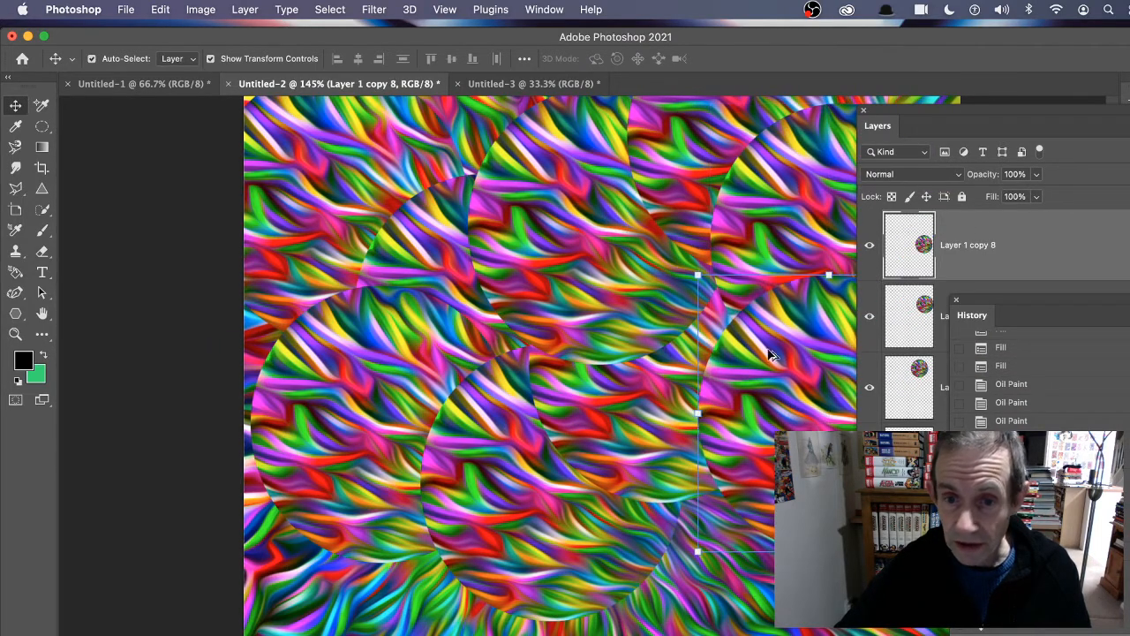
# - Scale down the newest circular copy and place a duplicate of the smaller circle over the large circle near the lower middle
pyautogui.moveTo(697, 276); pyautogui.dragTo(802, 385)
pyautogui.moveTo(852, 441); pyautogui.dragTo(530, 434)
pyautogui.press('Return')
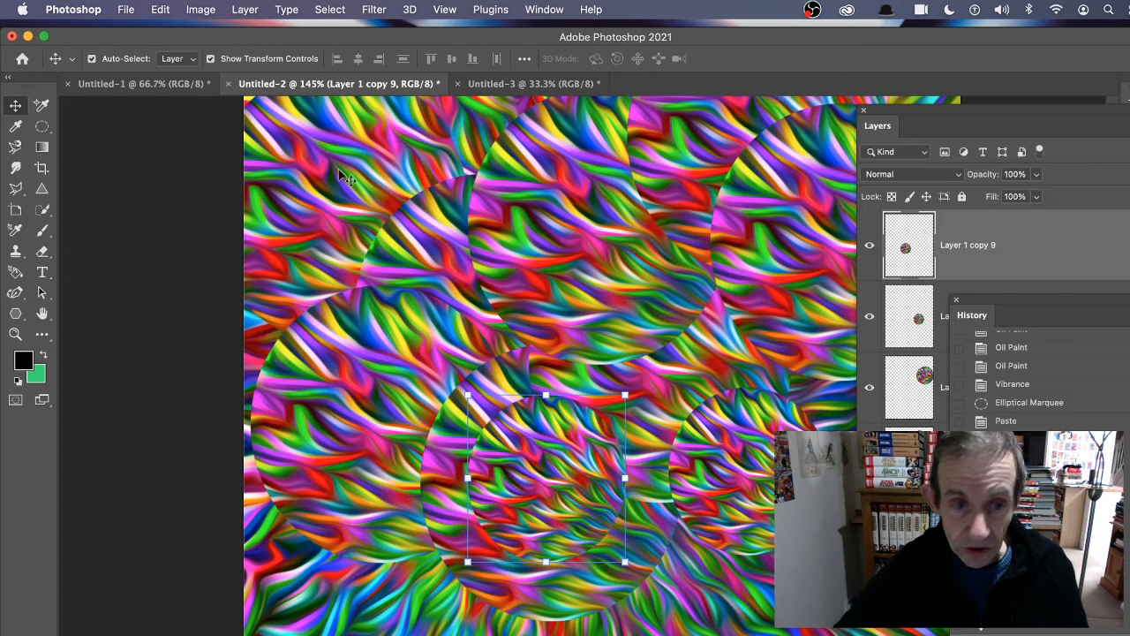
# - Convert the Layer 1 copy 9 circle to a smart object and rotate it so its texture runs in a different direction
pyautogui.click(243, 9)
pyautogui.moveTo(354, 305)
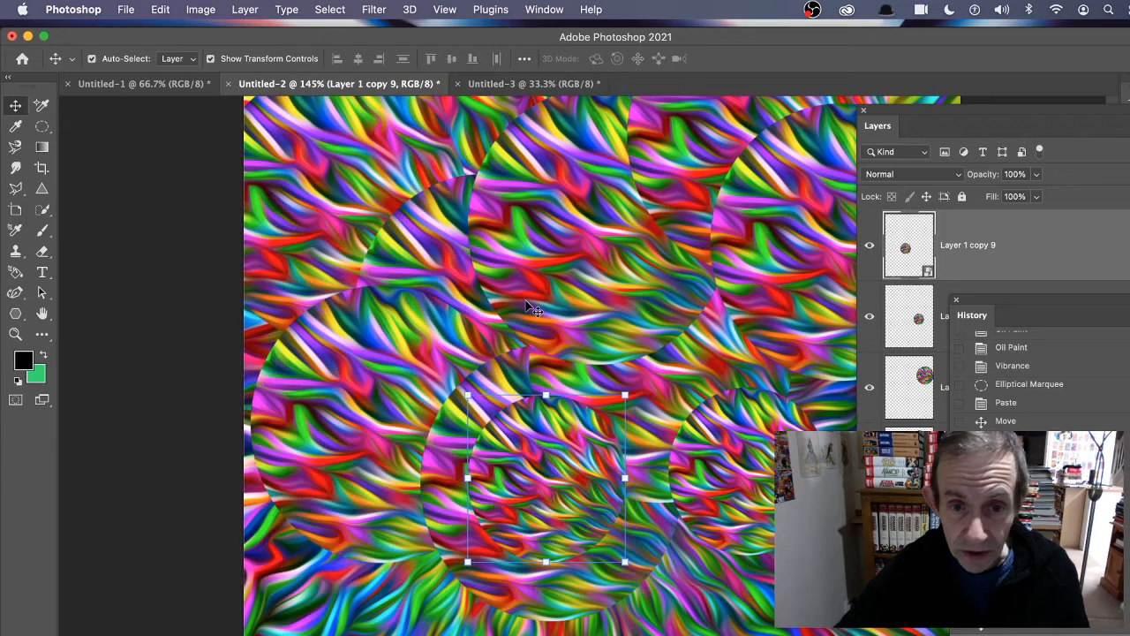
pyautogui.press('super+t')
pyautogui.moveTo(686, 461); pyautogui.dragTo(667, 529)
pyautogui.press('Return')
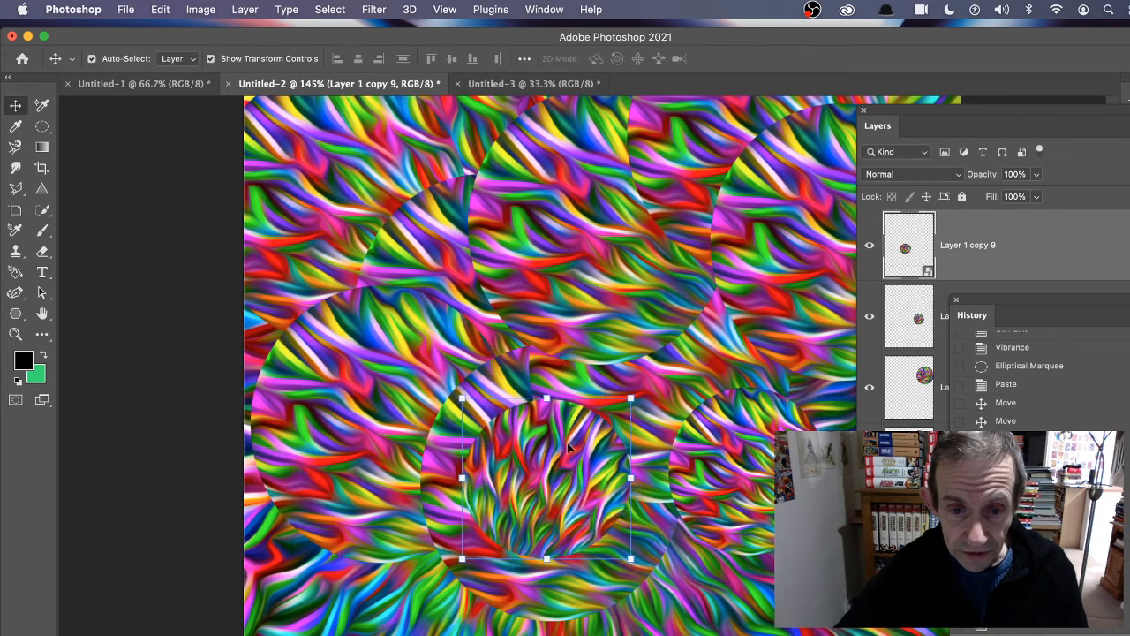
# - Duplicate the rotated smart object circle toward the artwork's right side and rotate the duplicate counterclockwise
pyautogui.moveTo(554, 448); pyautogui.dragTo(765, 271)
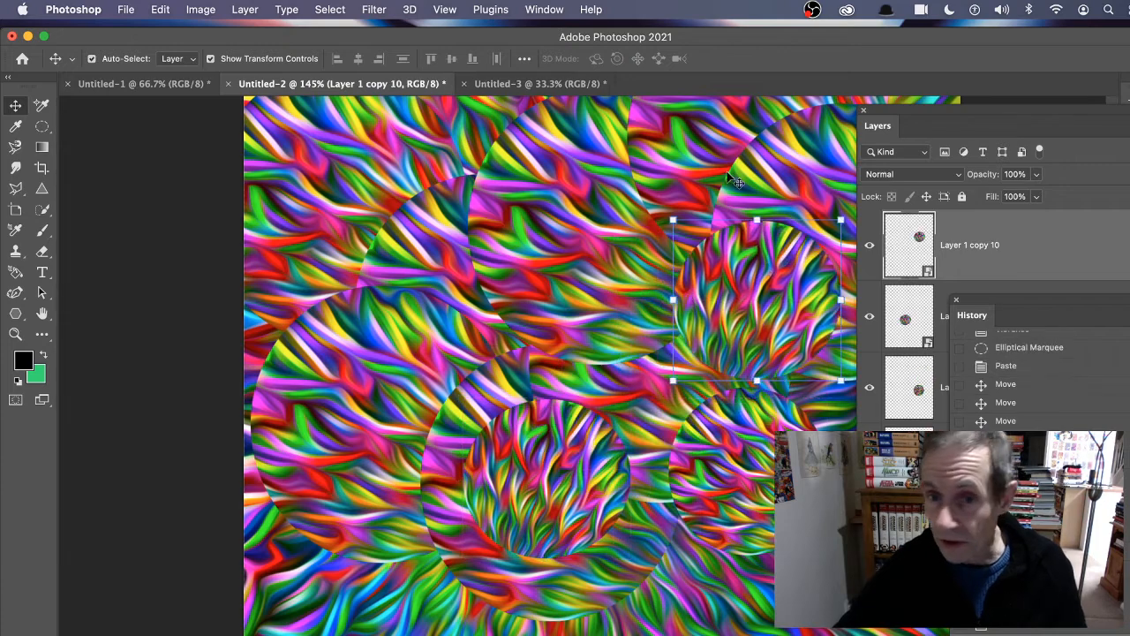
pyautogui.moveTo(682, 203); pyautogui.dragTo(588, 305)
pyautogui.press('Return')
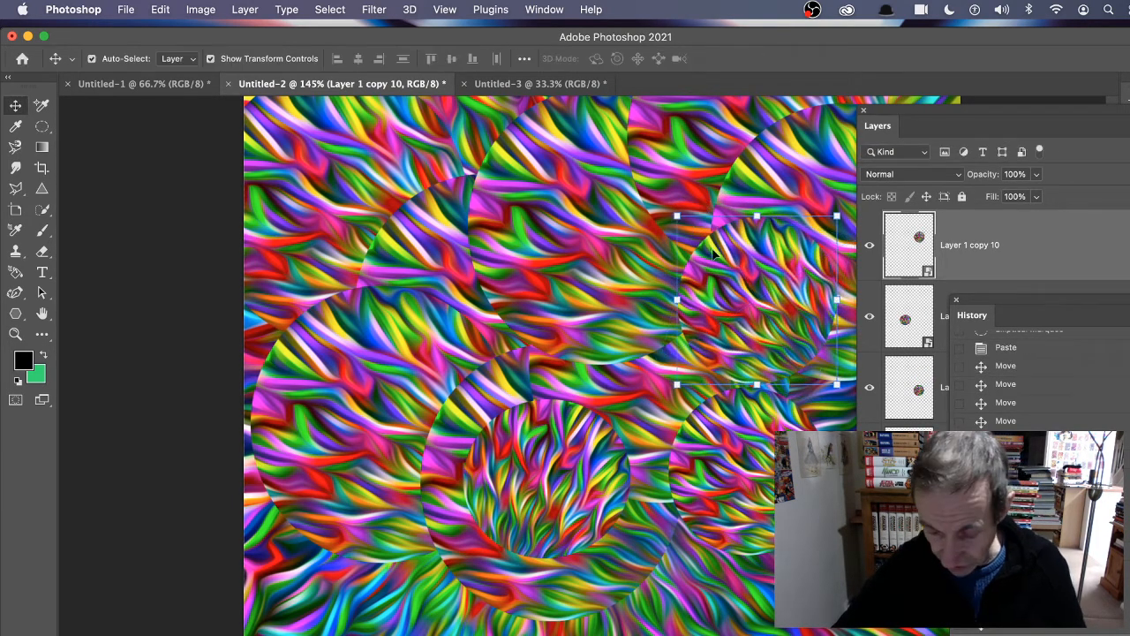
# - Scatter further duplicates of the small smart object circle over the left, upper, lower and right parts of the artwork
pyautogui.moveTo(766, 266); pyautogui.dragTo(378, 360)
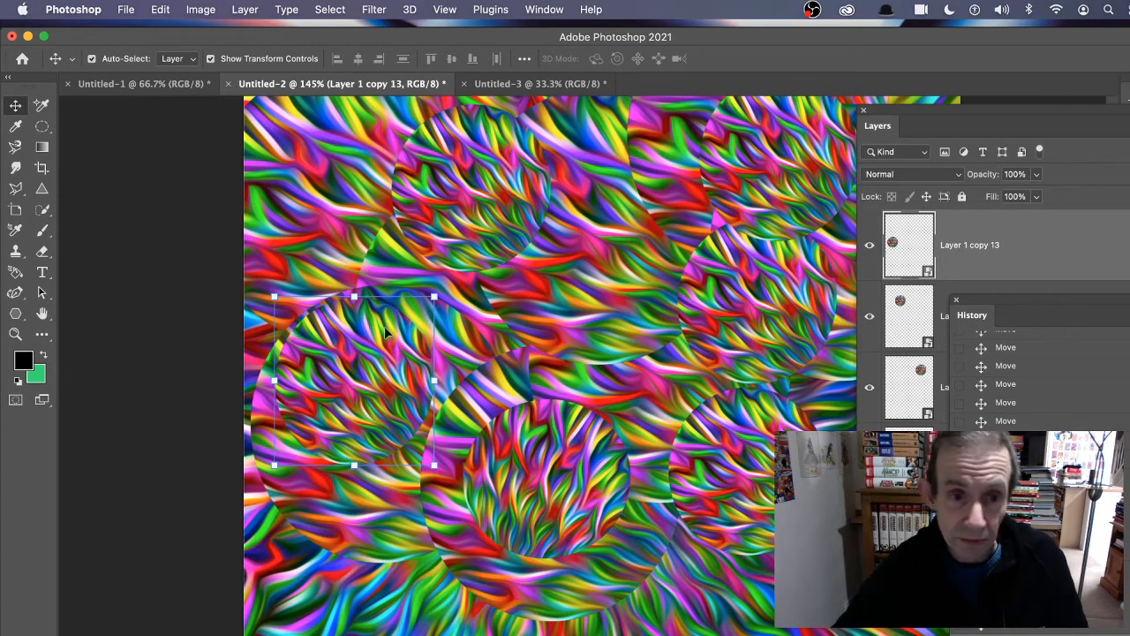
pyautogui.moveTo(385, 331); pyautogui.dragTo(845, 476)
pyautogui.moveTo(919, 110); pyautogui.dragTo(1046, 114)
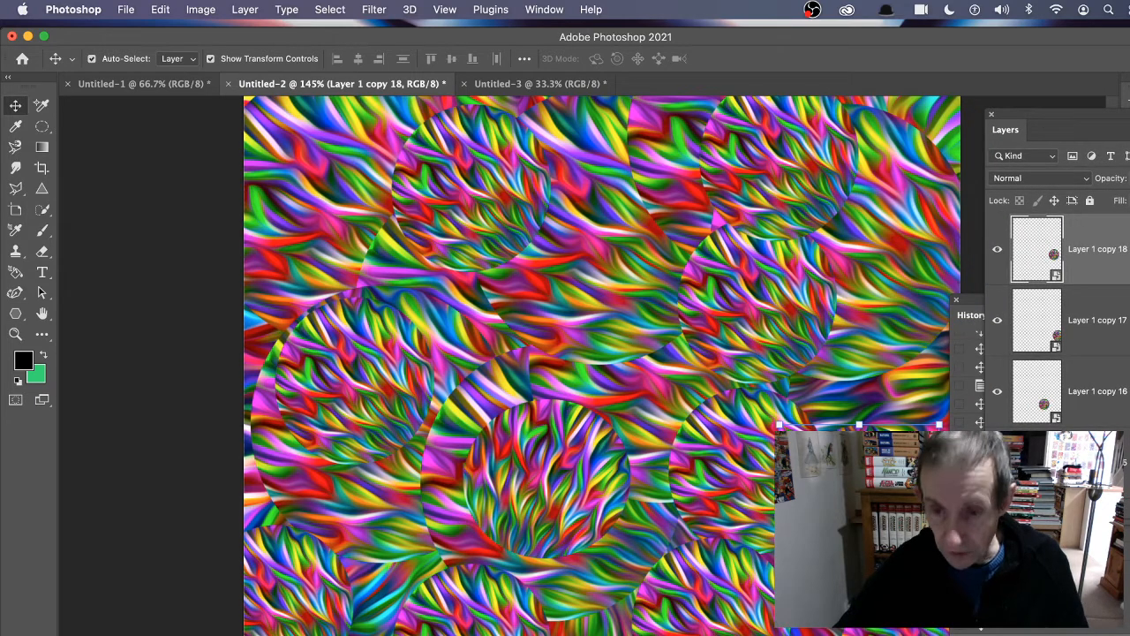
pyautogui.moveTo(919, 491); pyautogui.dragTo(951, 273)
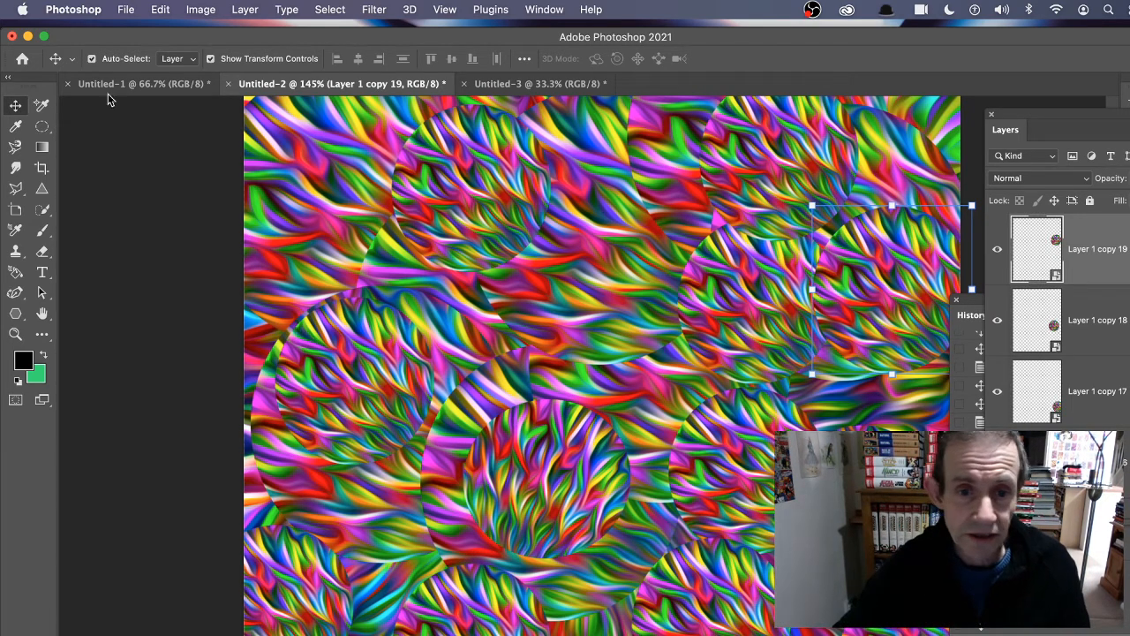
# - Flatten the image and apply the Oil Paint filter twice with Stylization 8.7, Cleanliness 8.3, Scale 6.4 and Bristle Detail 5.1
pyautogui.click(245, 9)
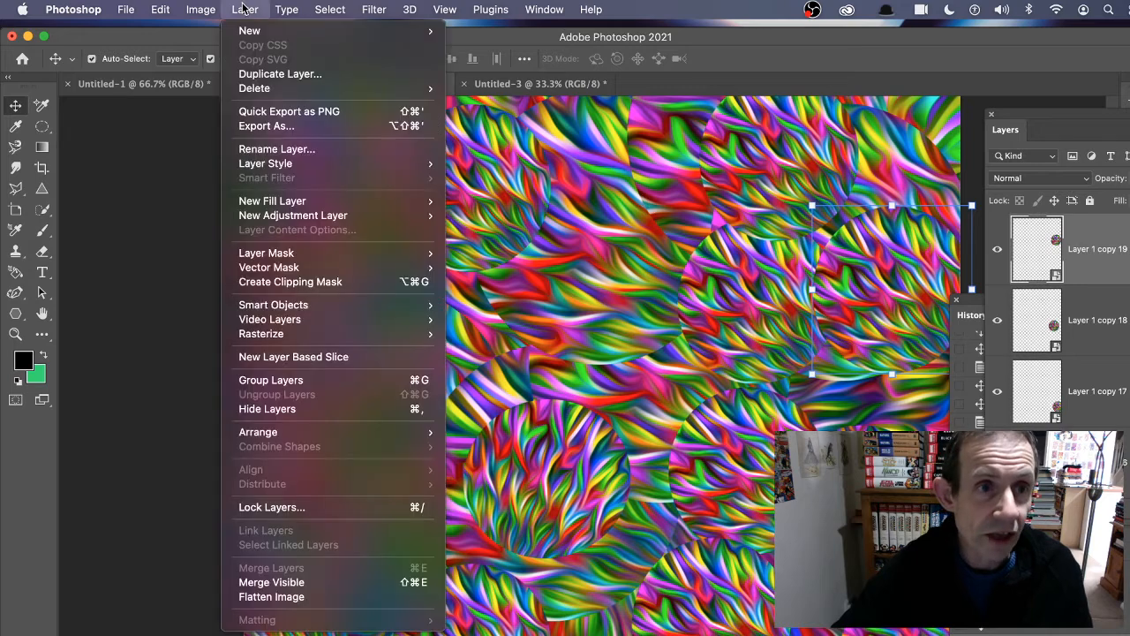
pyautogui.click(269, 601)
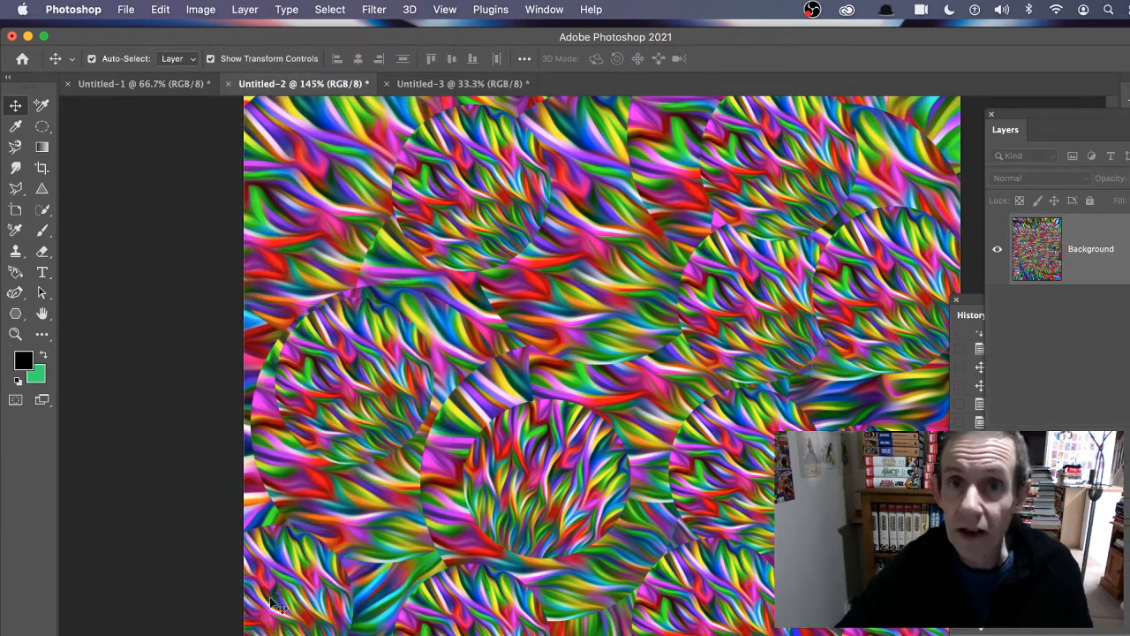
pyautogui.click(374, 9)
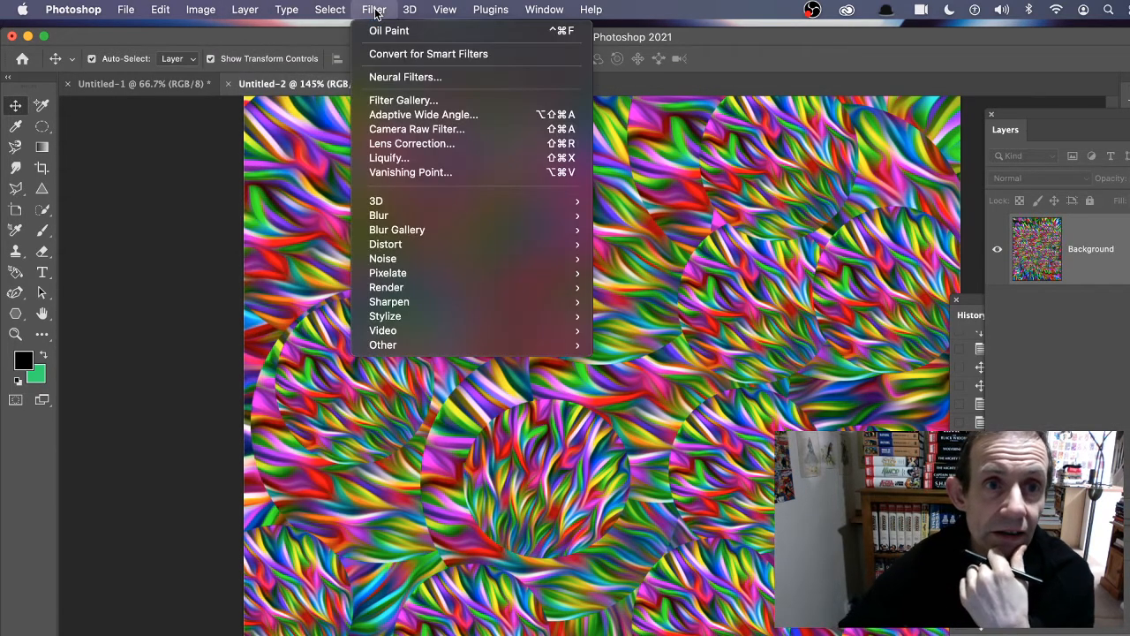
pyautogui.moveTo(408, 318)
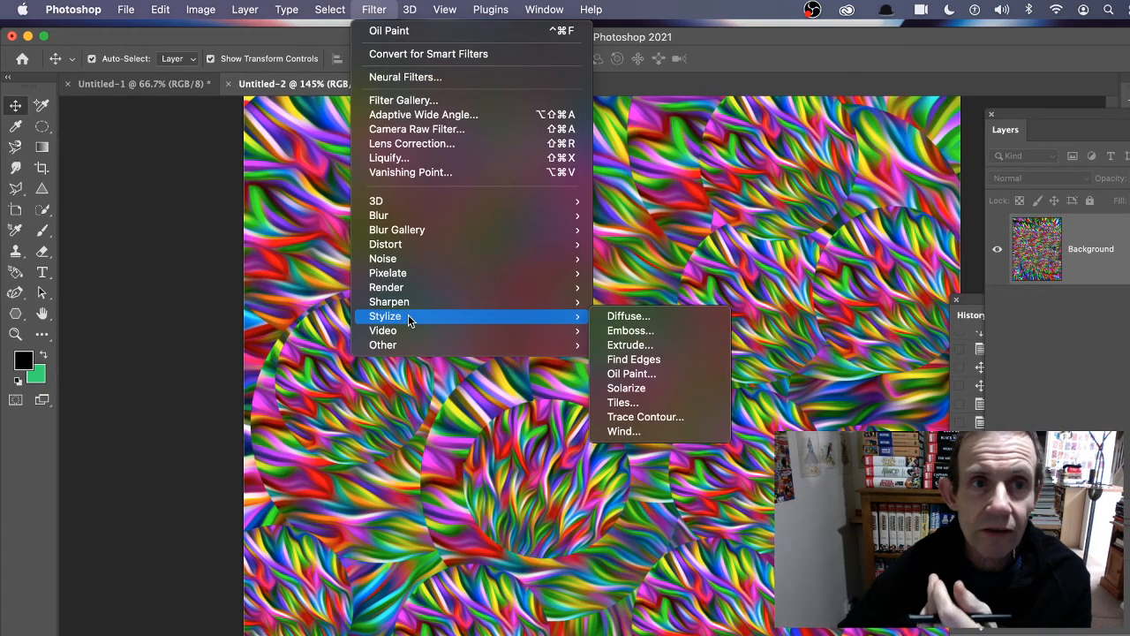
pyautogui.click(634, 373)
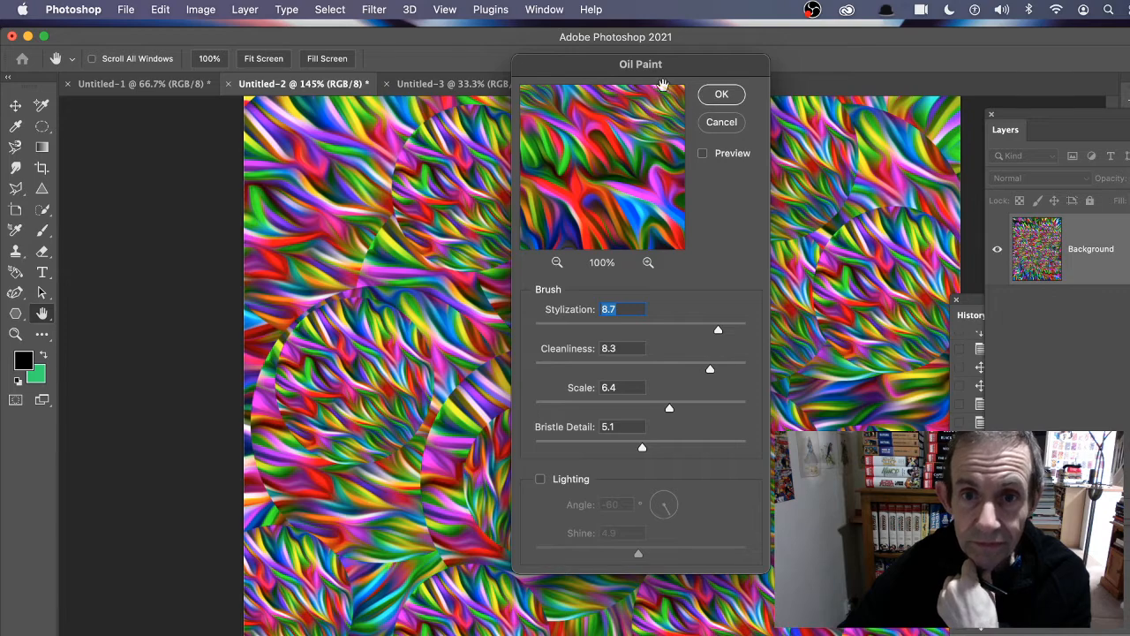
pyautogui.moveTo(655, 75); pyautogui.dragTo(790, 92)
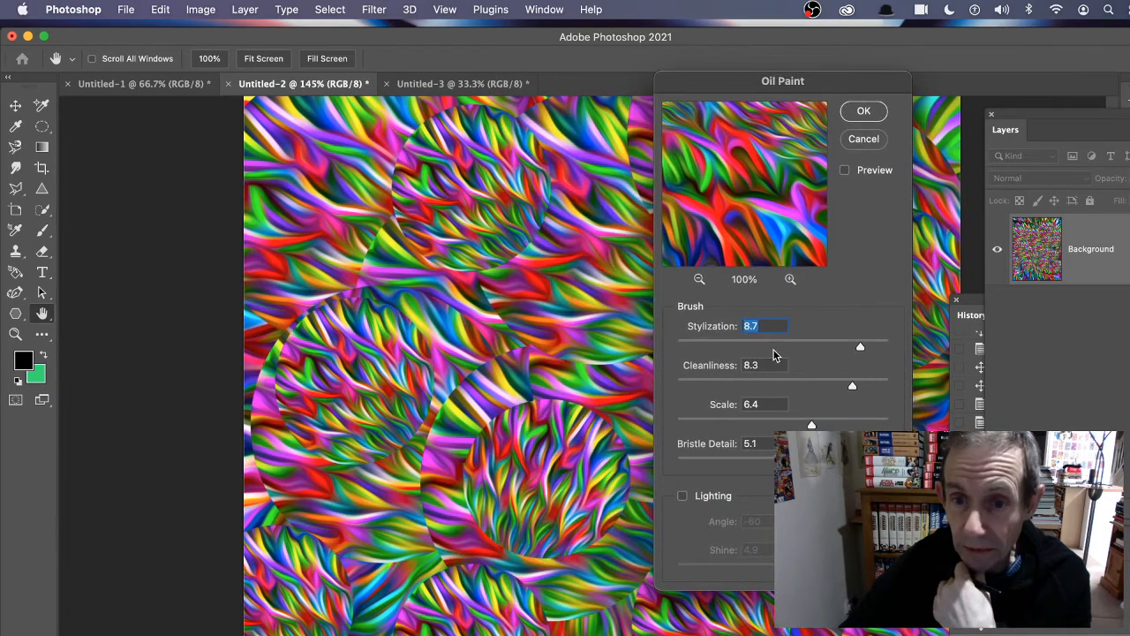
pyautogui.click(864, 111)
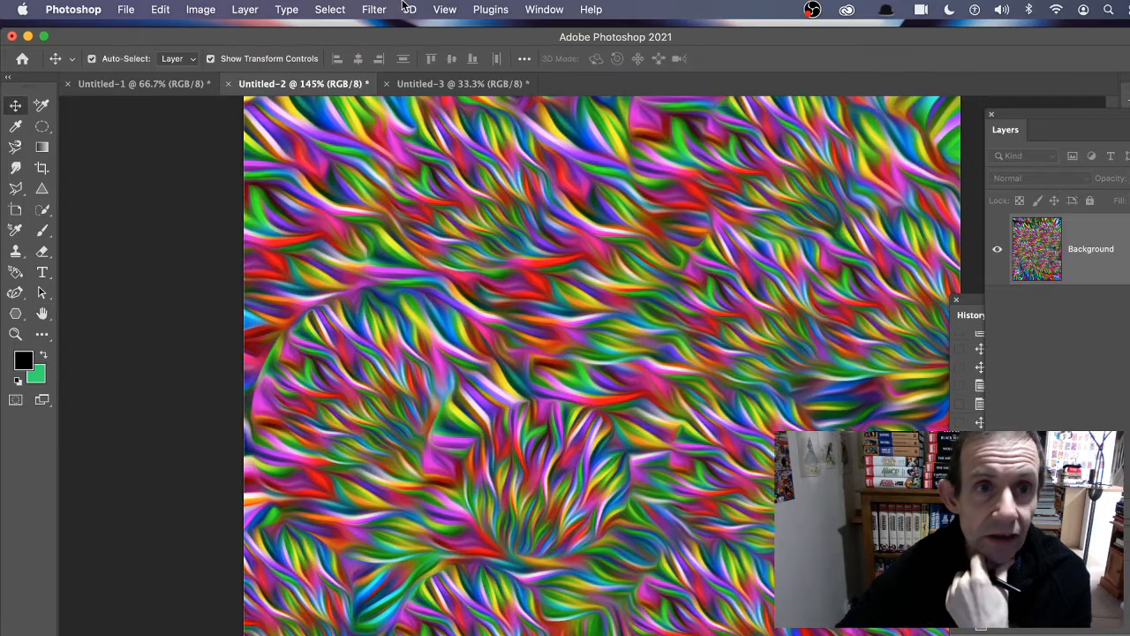
pyautogui.click(374, 9)
pyautogui.click(375, 31)
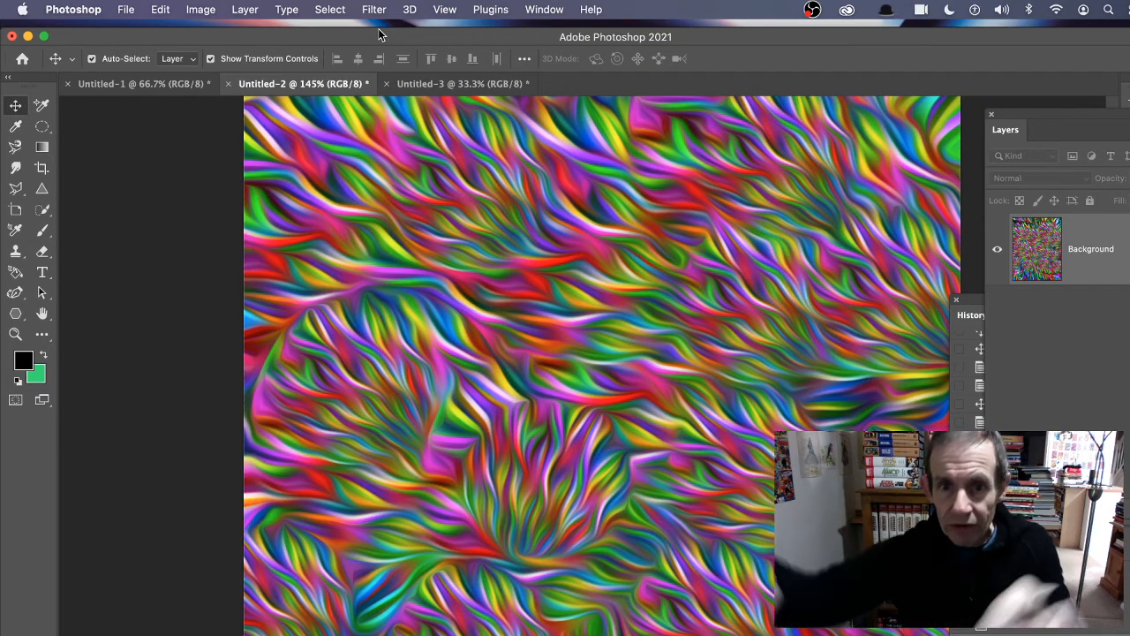
# - Try inverting the flattened artwork's colors and undo the inversion
pyautogui.click(200, 10)
pyautogui.moveTo(292, 53)
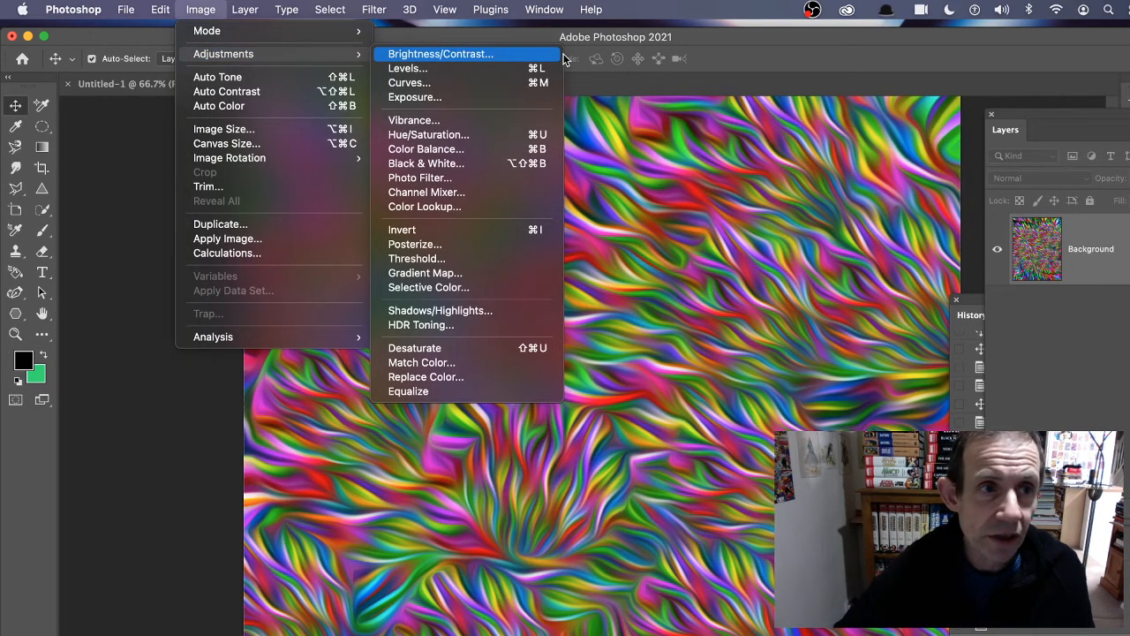
pyautogui.click(457, 231)
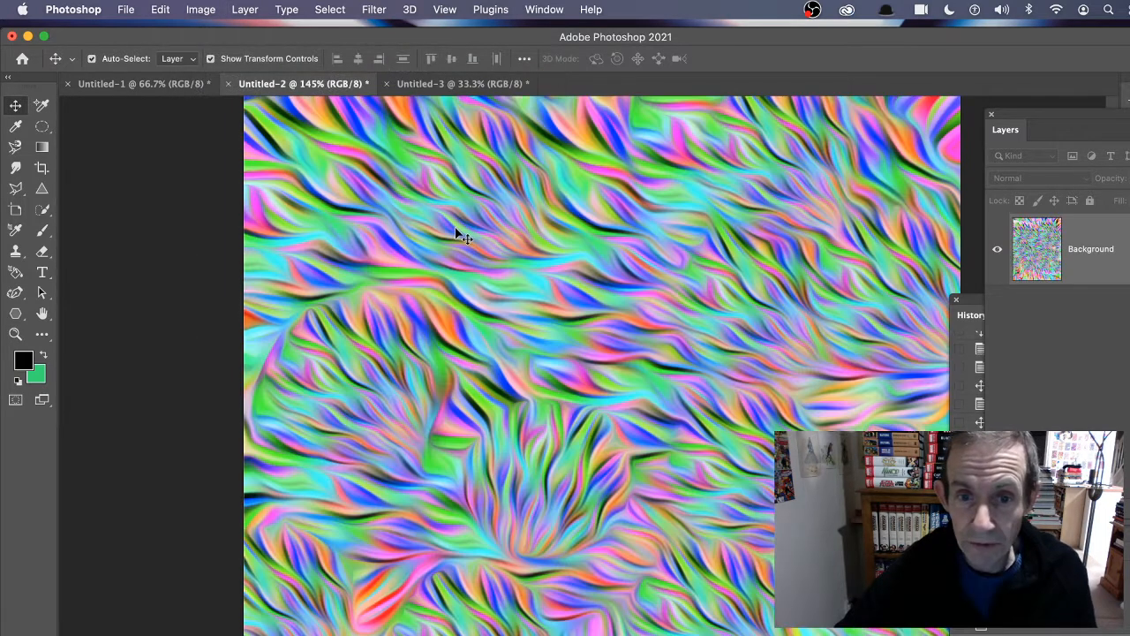
pyautogui.click(160, 9)
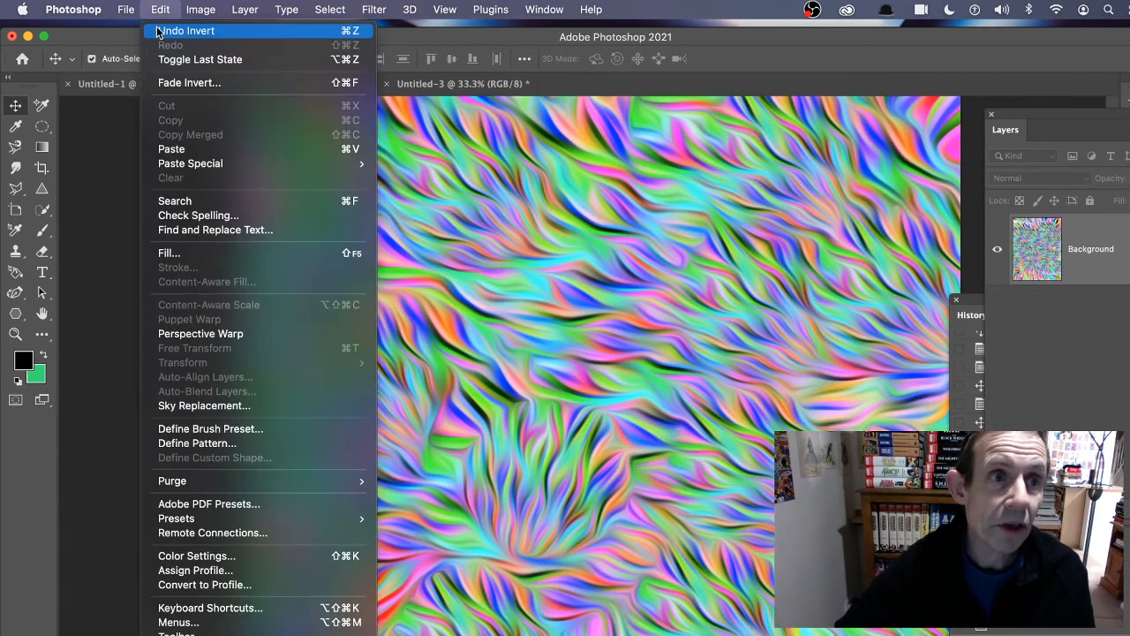
pyautogui.click(177, 24)
# - Intensify the artwork's colors with a Vibrance adjustment of +33 and Saturation of +48
pyautogui.click(205, 9)
pyautogui.moveTo(221, 54)
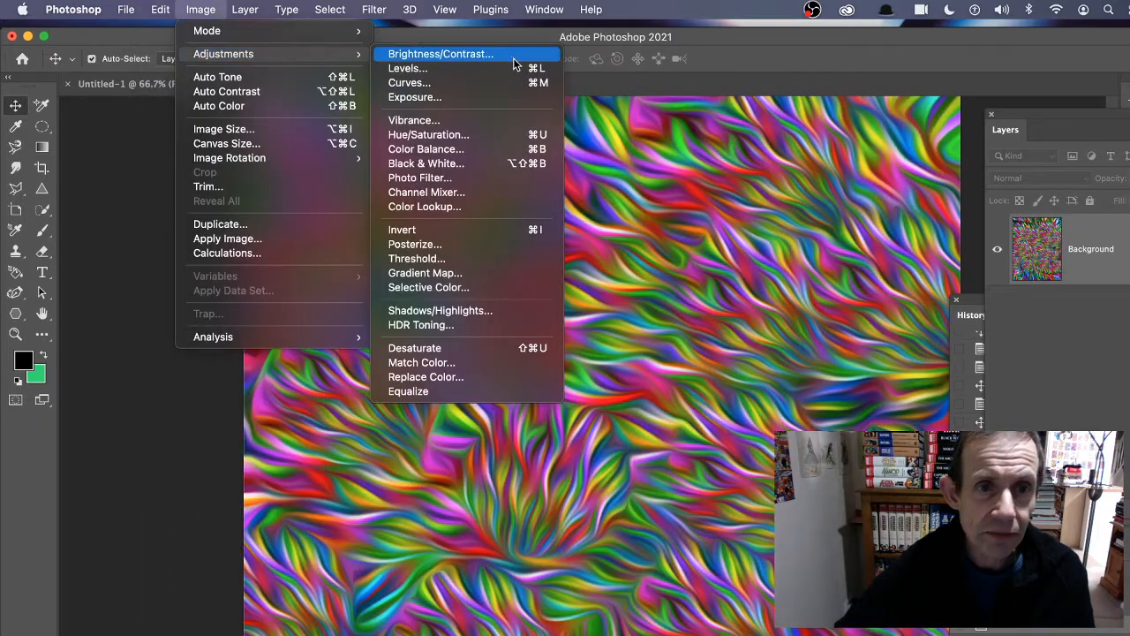
pyautogui.click(451, 125)
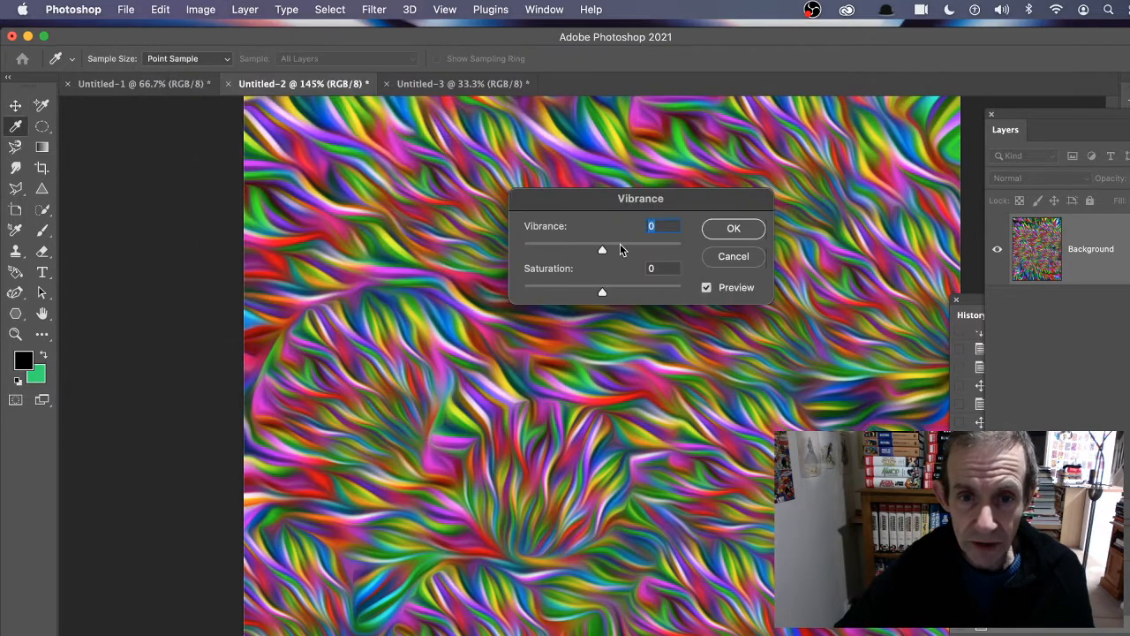
pyautogui.moveTo(627, 293); pyautogui.dragTo(639, 291)
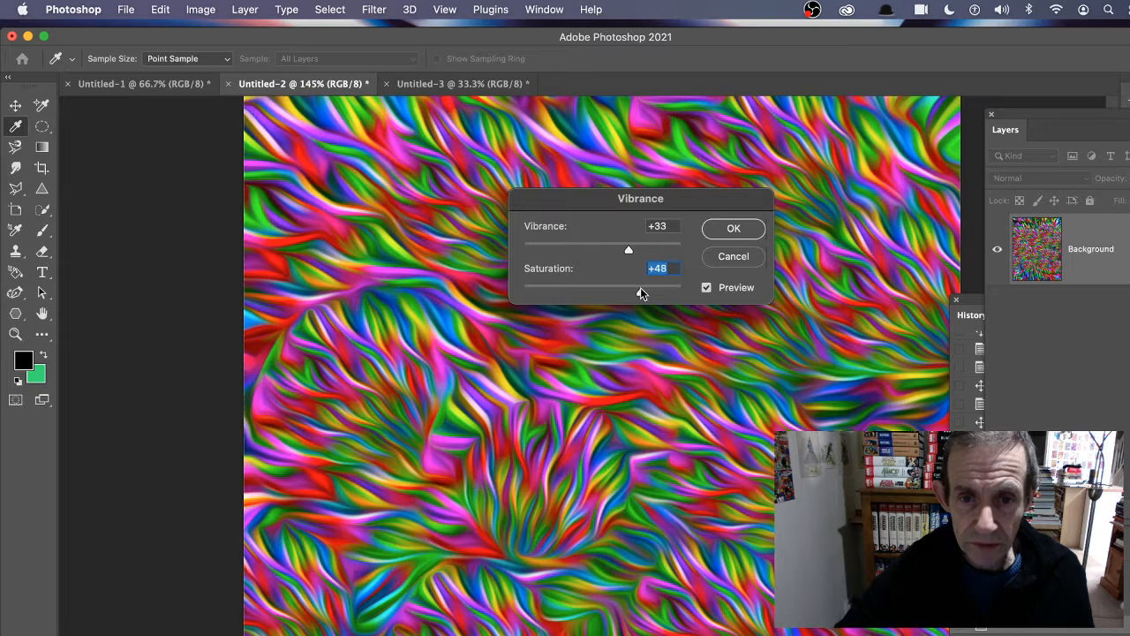
pyautogui.click(742, 229)
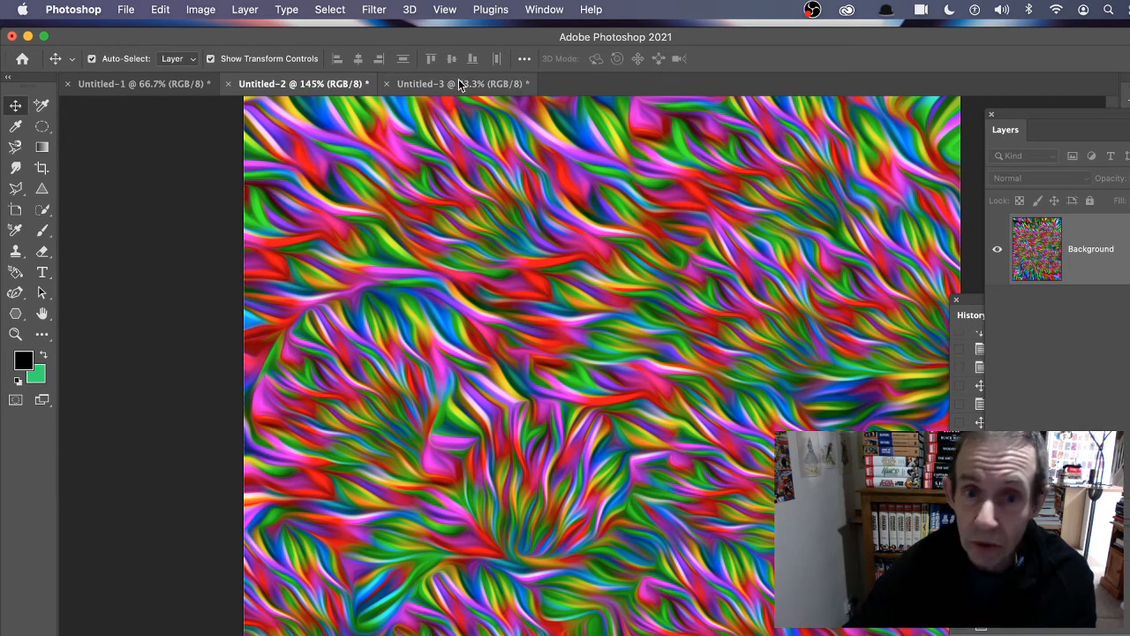
# - Convert the artwork to monochrome with a Black & White adjustment, setting Reds to 9% and Greens to -35%
pyautogui.click(199, 9)
pyautogui.moveTo(265, 54)
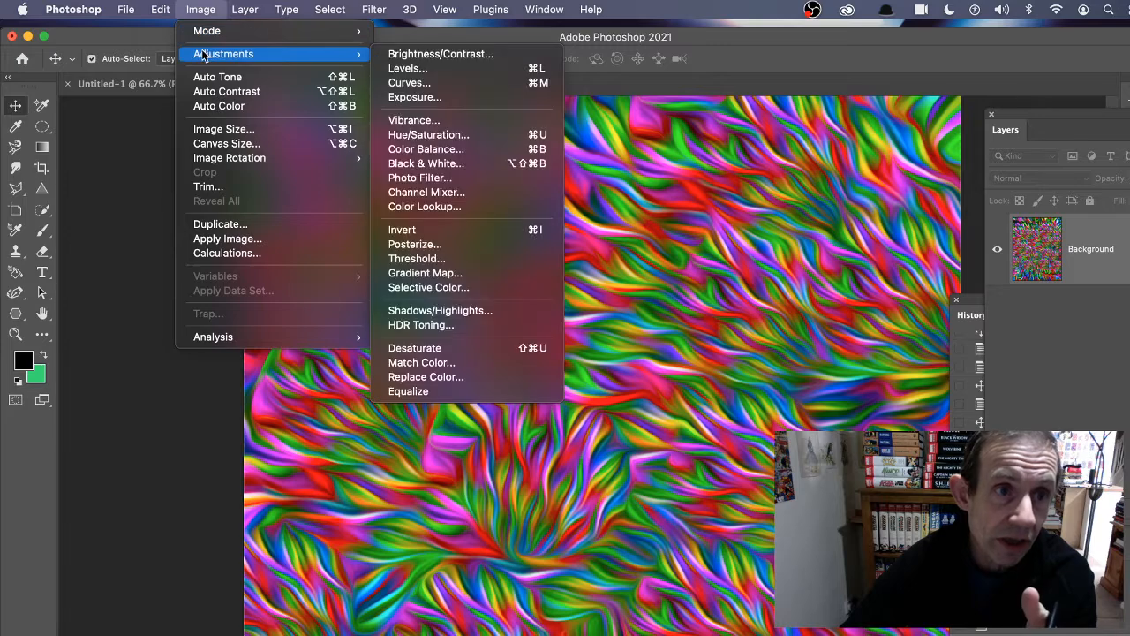
pyautogui.click(425, 164)
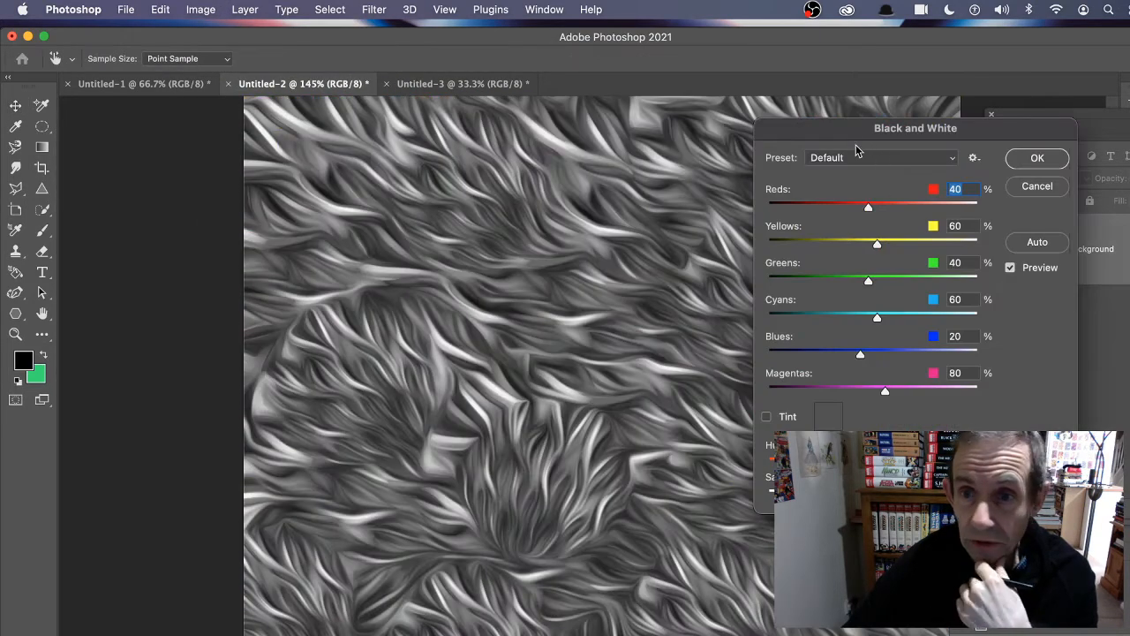
pyautogui.moveTo(853, 132); pyautogui.dragTo(970, 121)
pyautogui.moveTo(996, 197); pyautogui.dragTo(974, 195)
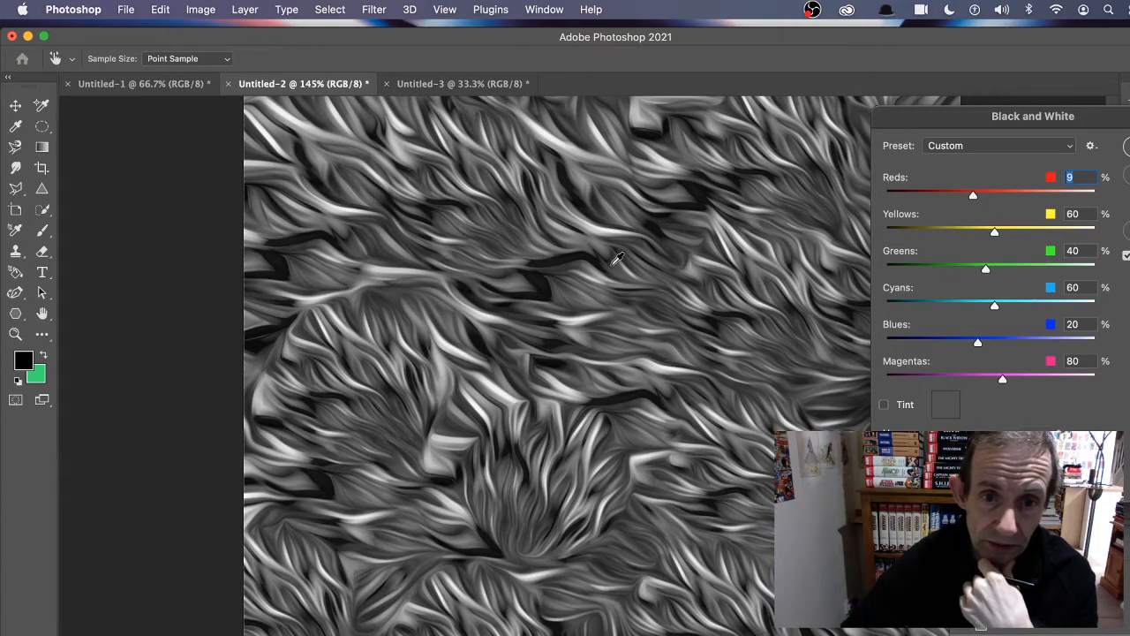
pyautogui.moveTo(1028, 270); pyautogui.dragTo(956, 271)
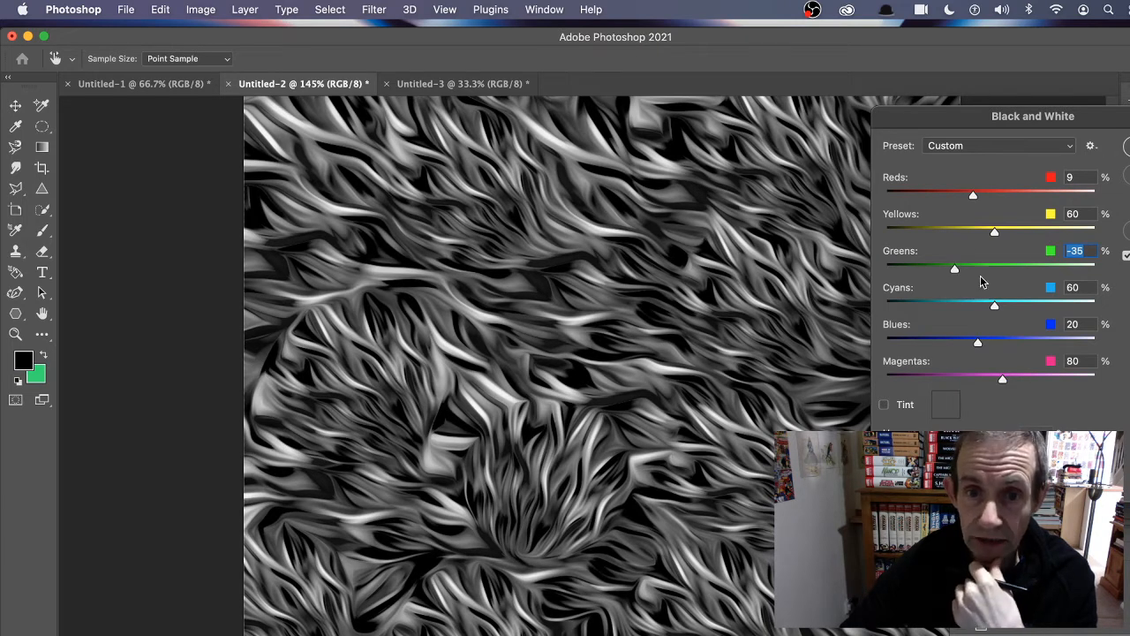
pyautogui.press('Return')
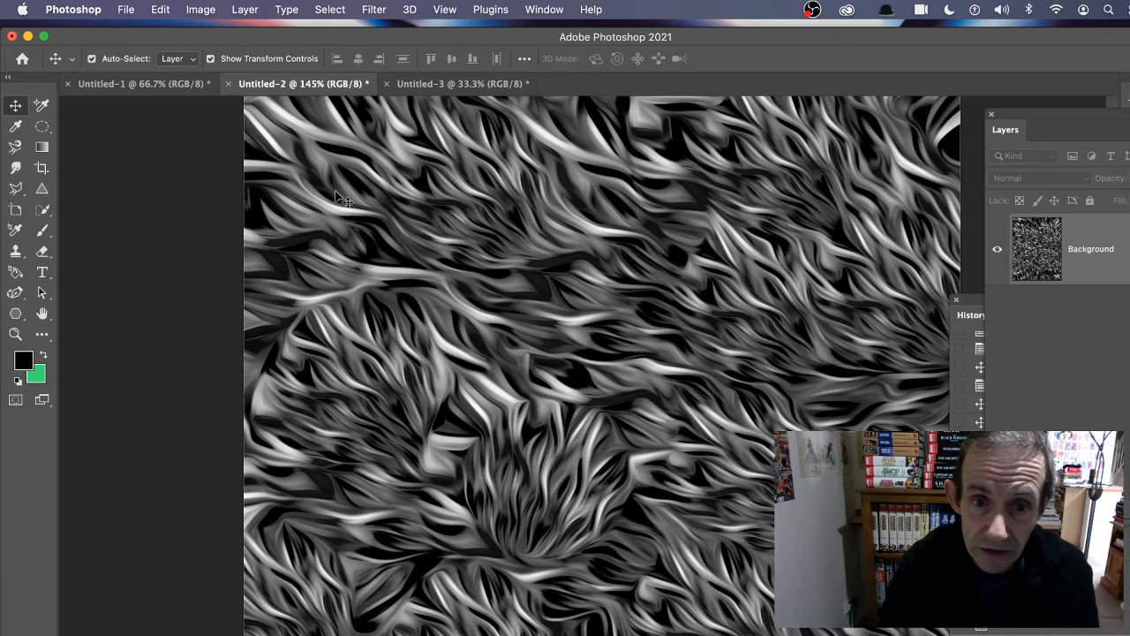
pyautogui.moveTo(228, 44); pyautogui.dragTo(229, 55)
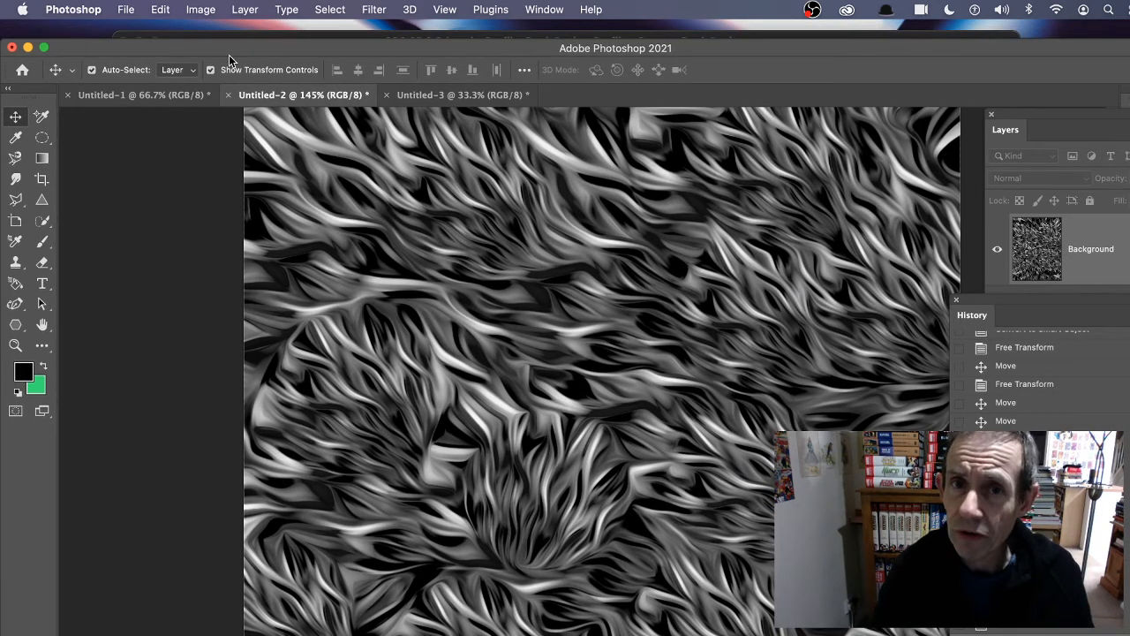